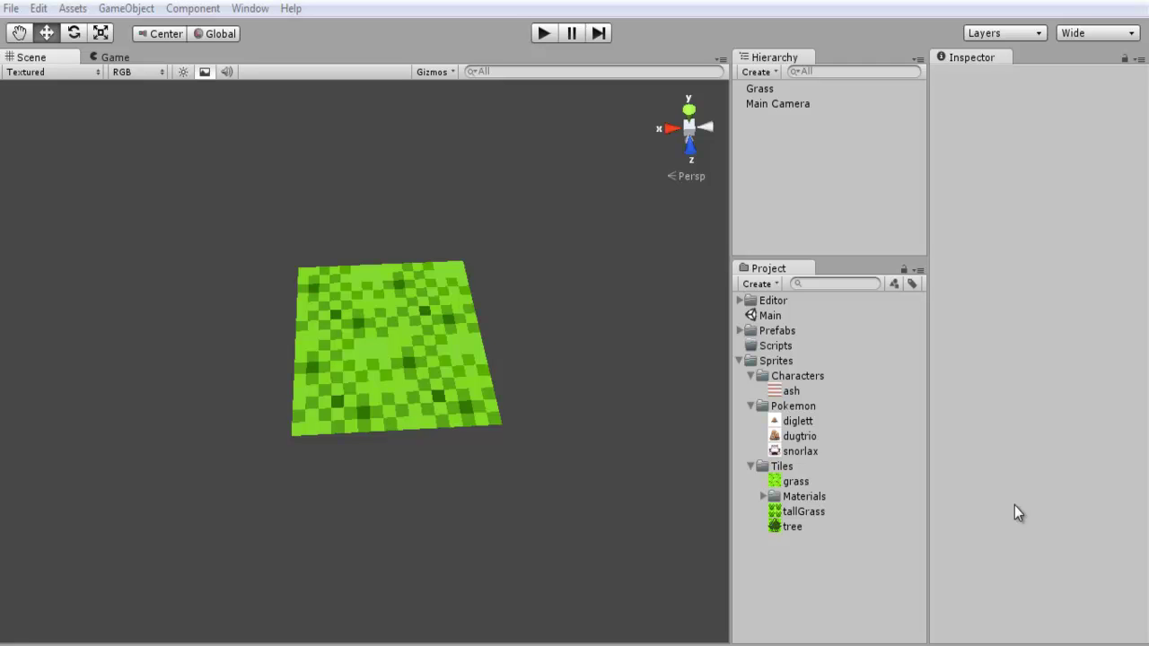
- Orbit around the grass plane and select the Grass object to inspect it
alt+drag(539, 422, 351, 336)
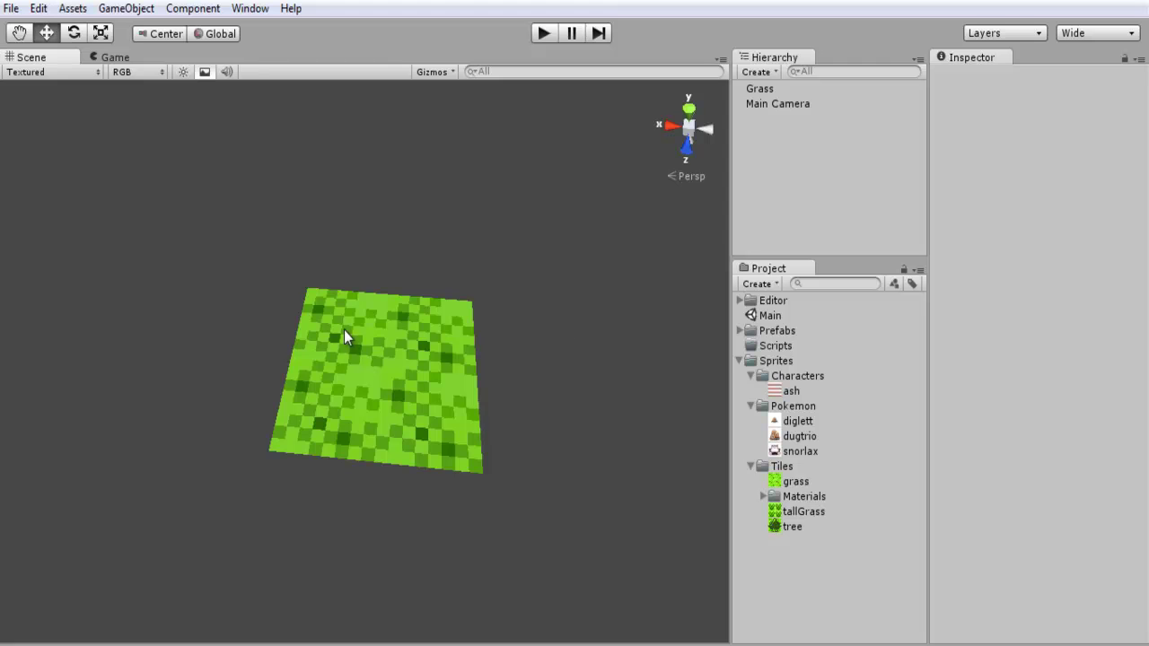
alt+drag(723, 345, 577, 357)
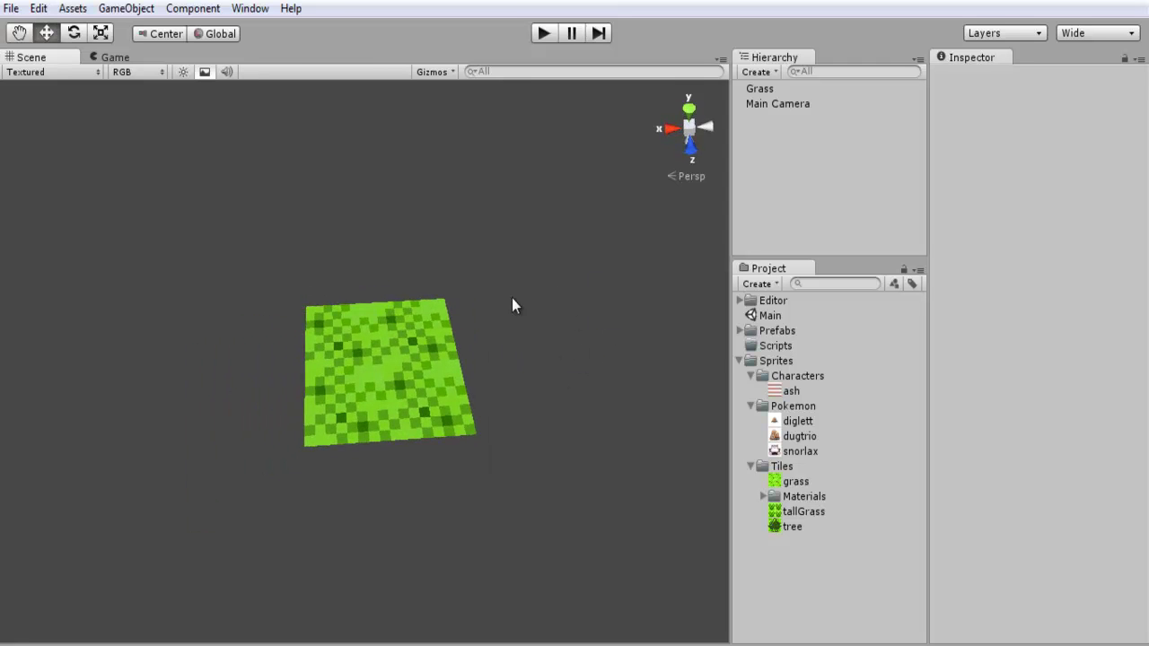
alt+drag(503, 320, 537, 323)
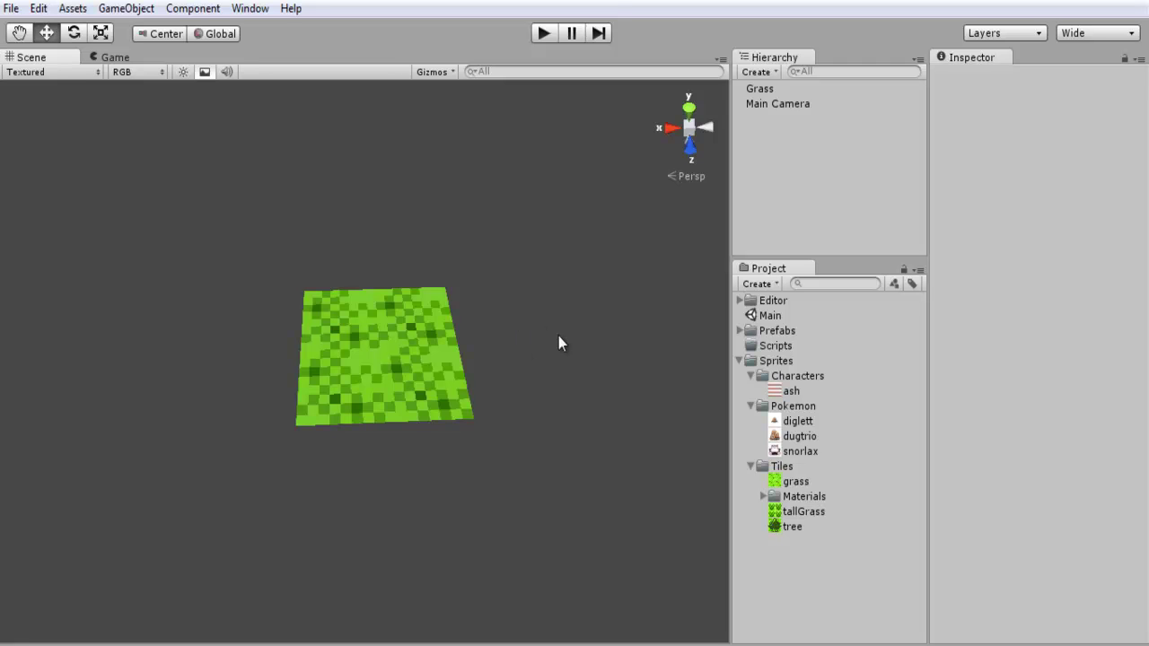
alt+drag(560, 339, 557, 365)
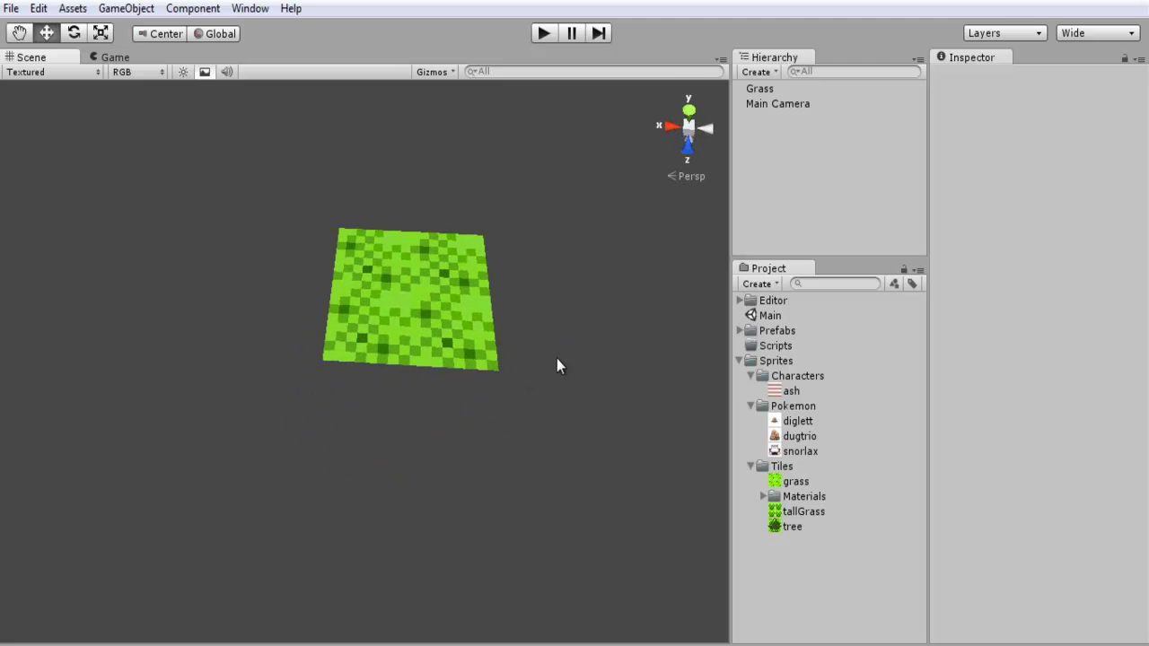
click(785, 87)
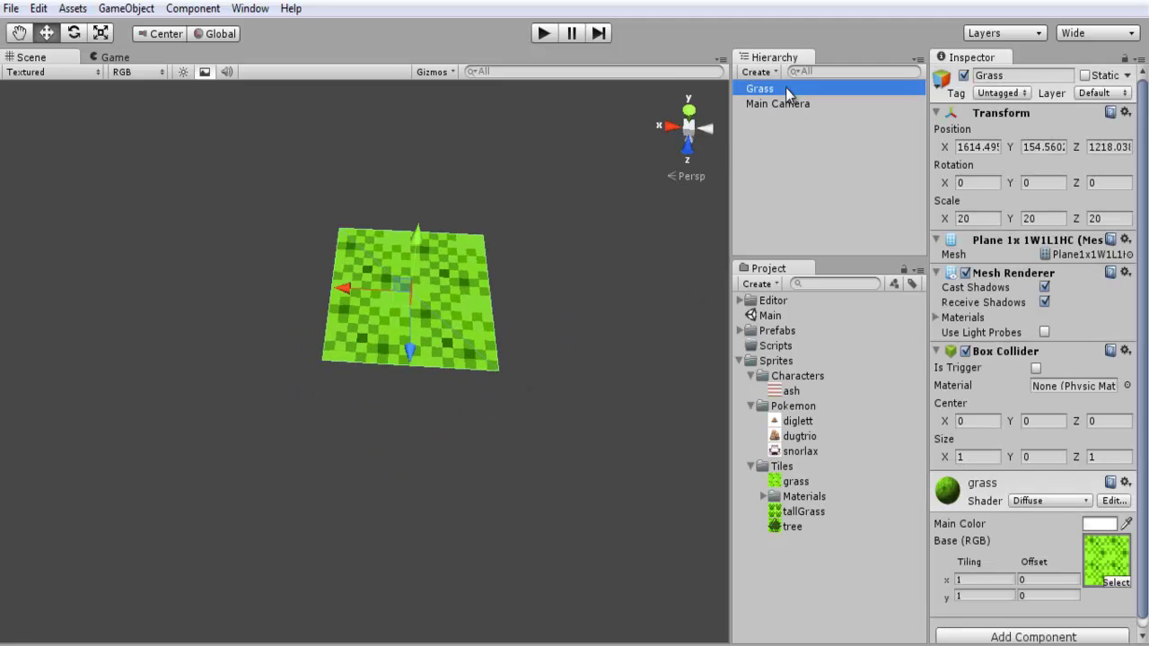
alt+drag(516, 309, 570, 297)
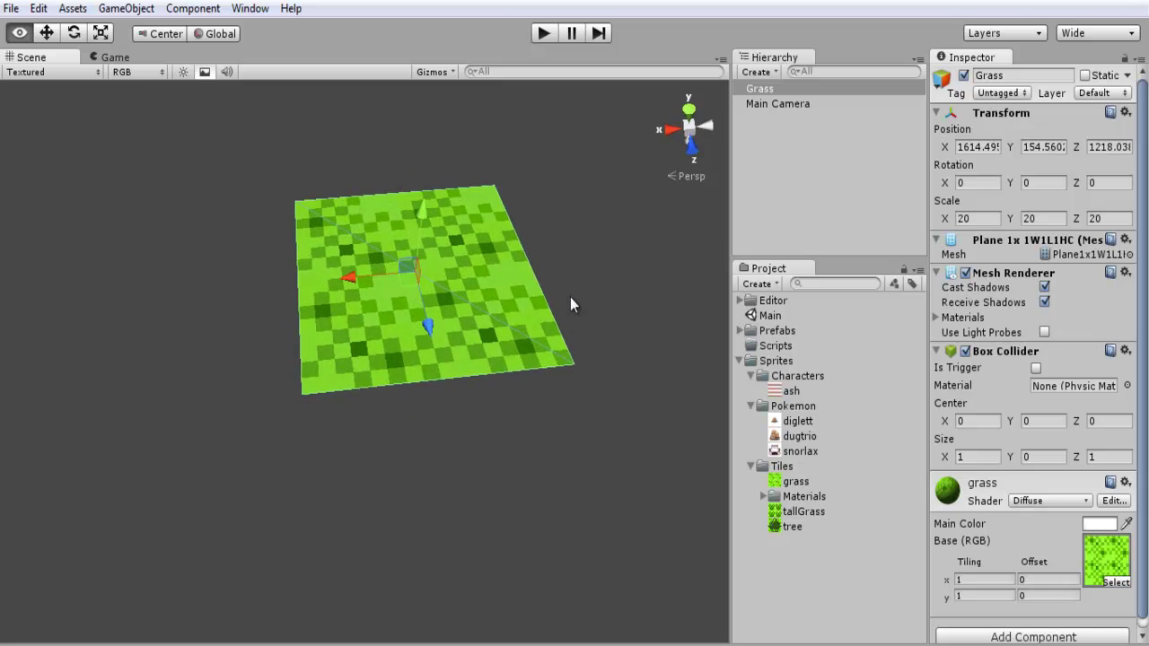
alt+drag(436, 261, 422, 282)
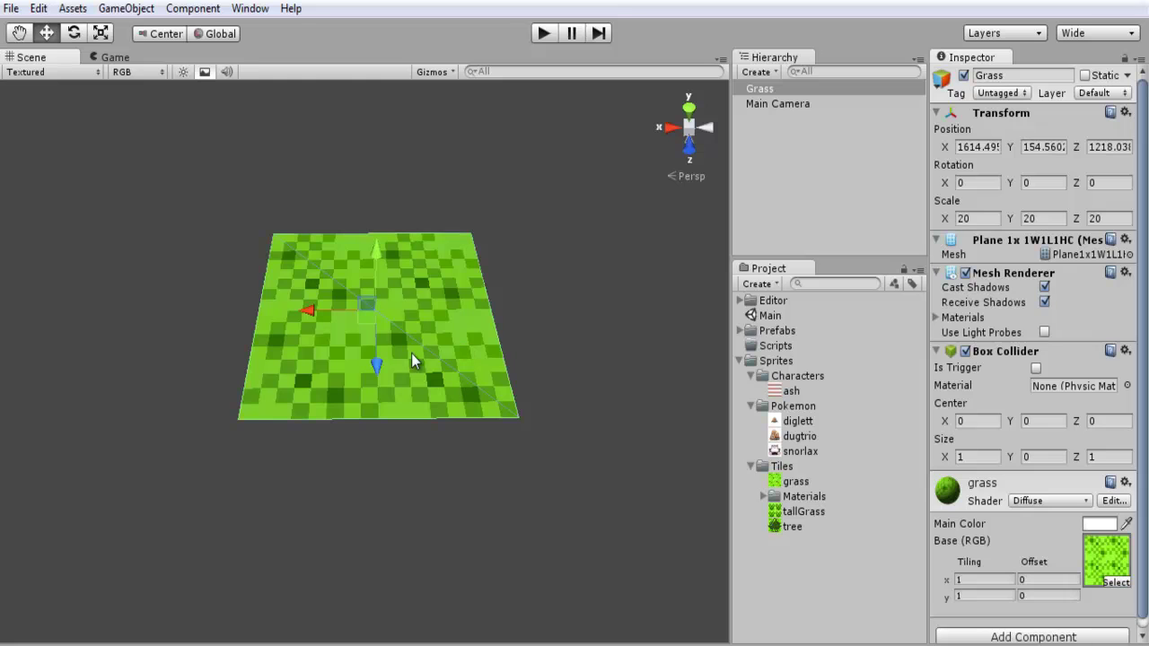
- Switch the grass texture's filter mode to Trilinear and apply it
click(795, 482)
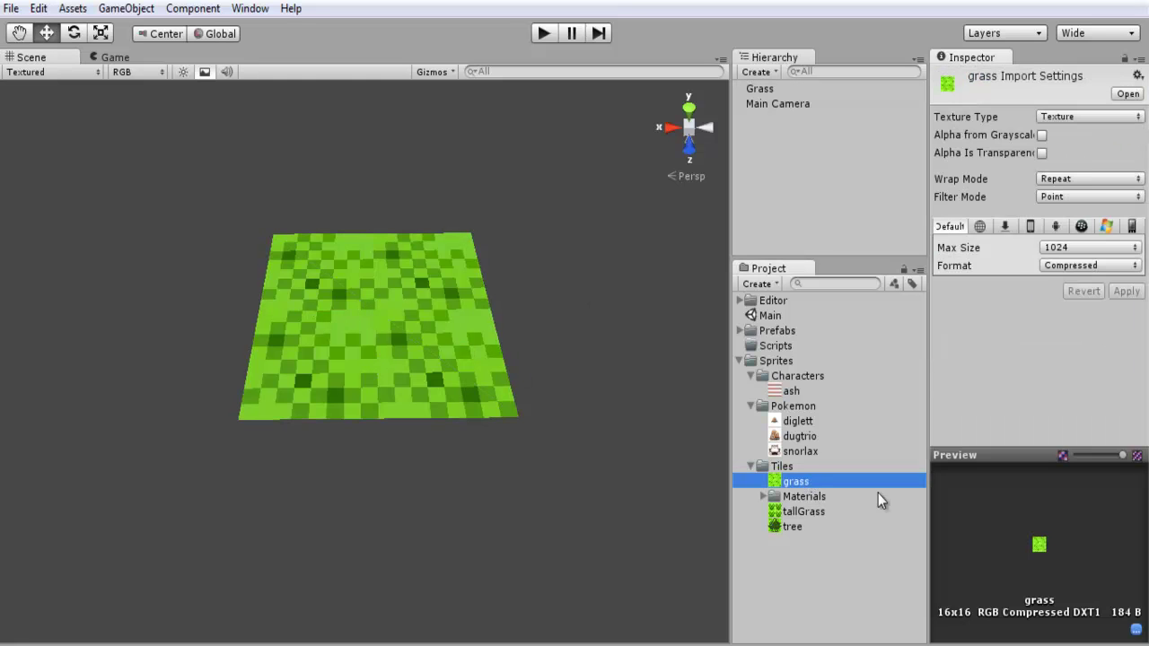
click(1090, 196)
click(1090, 257)
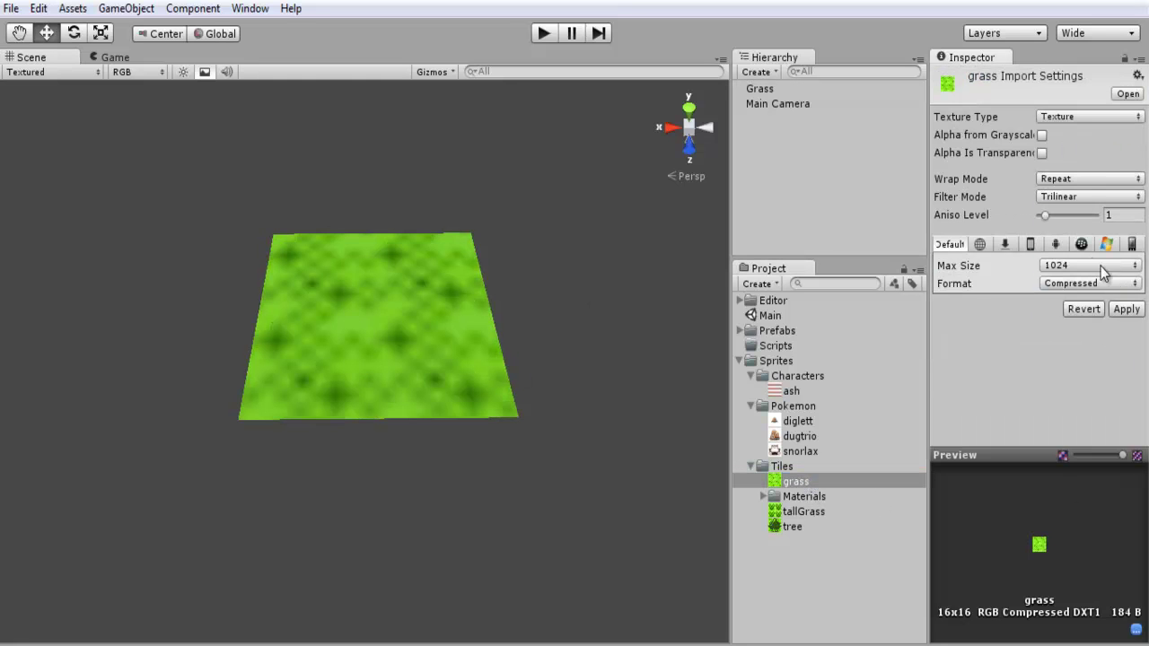
click(1126, 310)
mouse_move(377, 285)
alt+mouse_down()
mouse_move(467, 264)
mouse_move(370, 283)
mouse_move(387, 308)
mouse_move(381, 286)
alt+mouse_up()
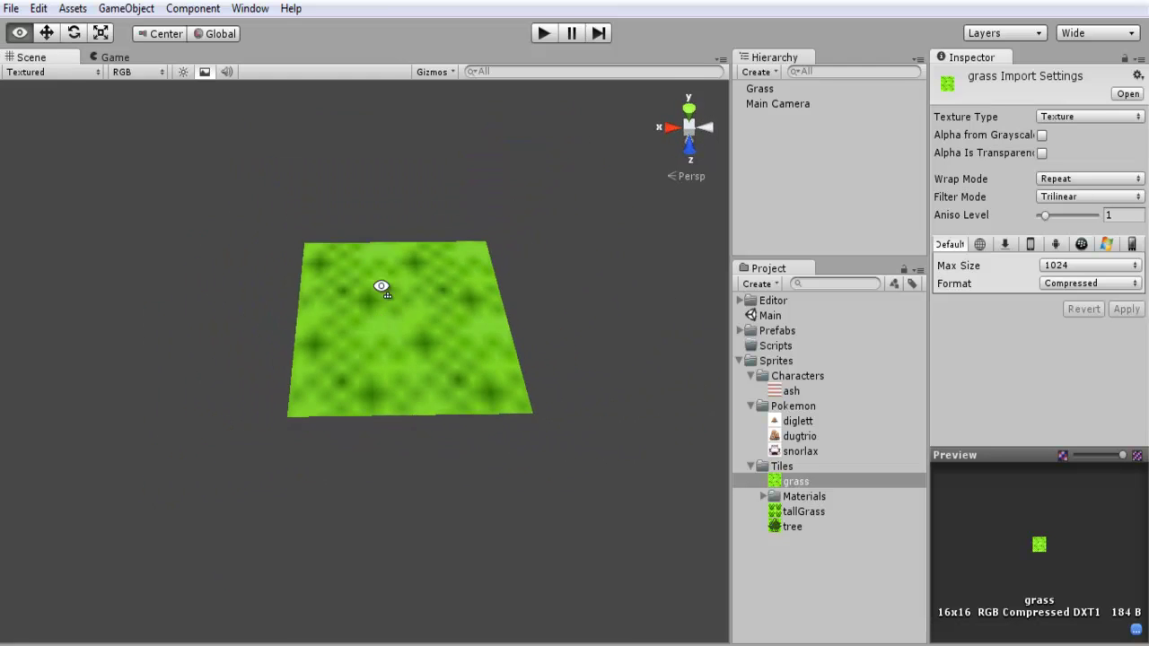
- Set the grass texture back to Point filtering, apply, and view the plane from above
click(1087, 199)
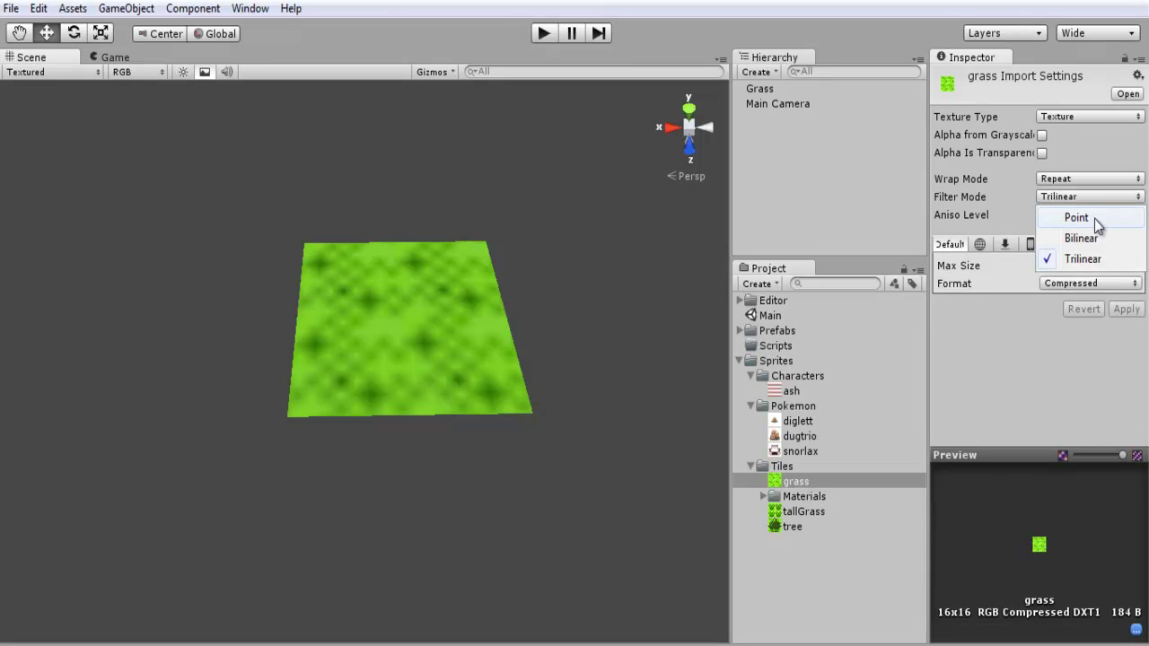
click(1076, 218)
alt+drag(515, 308, 506, 261)
alt+drag(321, 239, 676, 244)
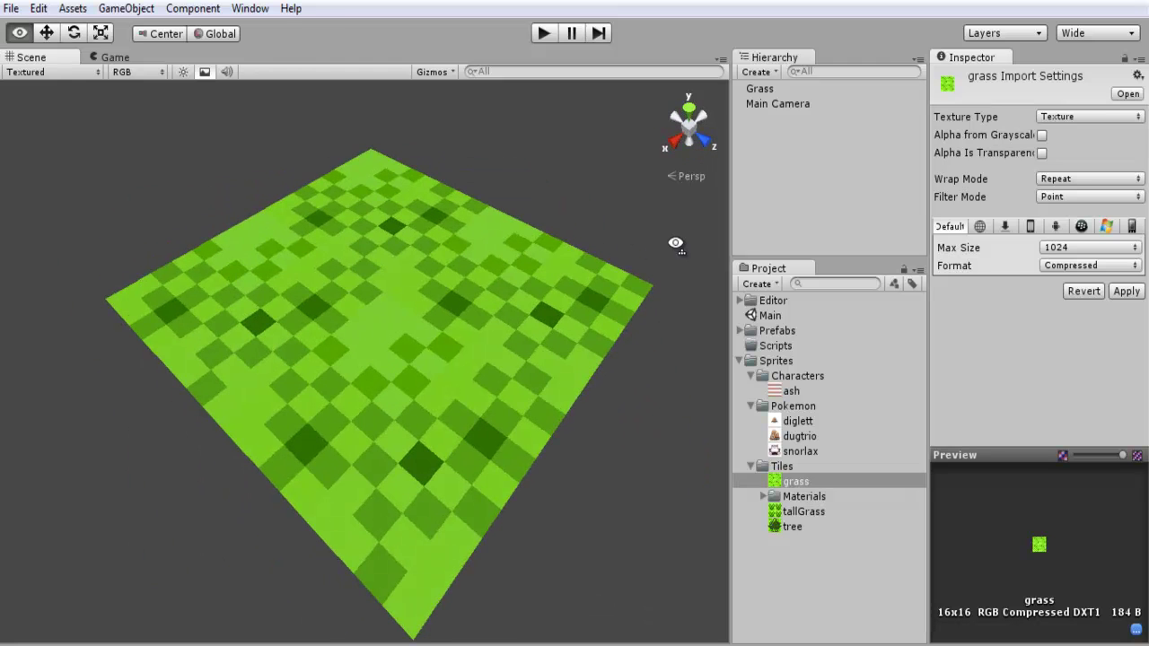
click(1127, 291)
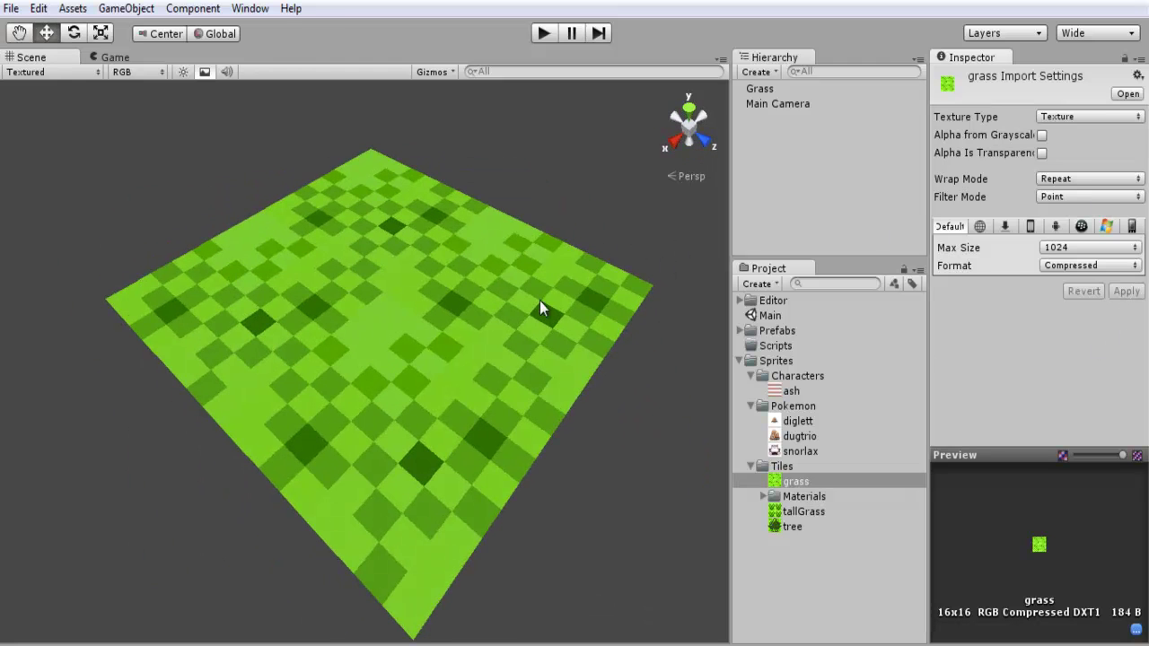
alt+drag(539, 300, 398, 304)
alt+drag(477, 321, 508, 305)
scroll(464, 254, down, 3)
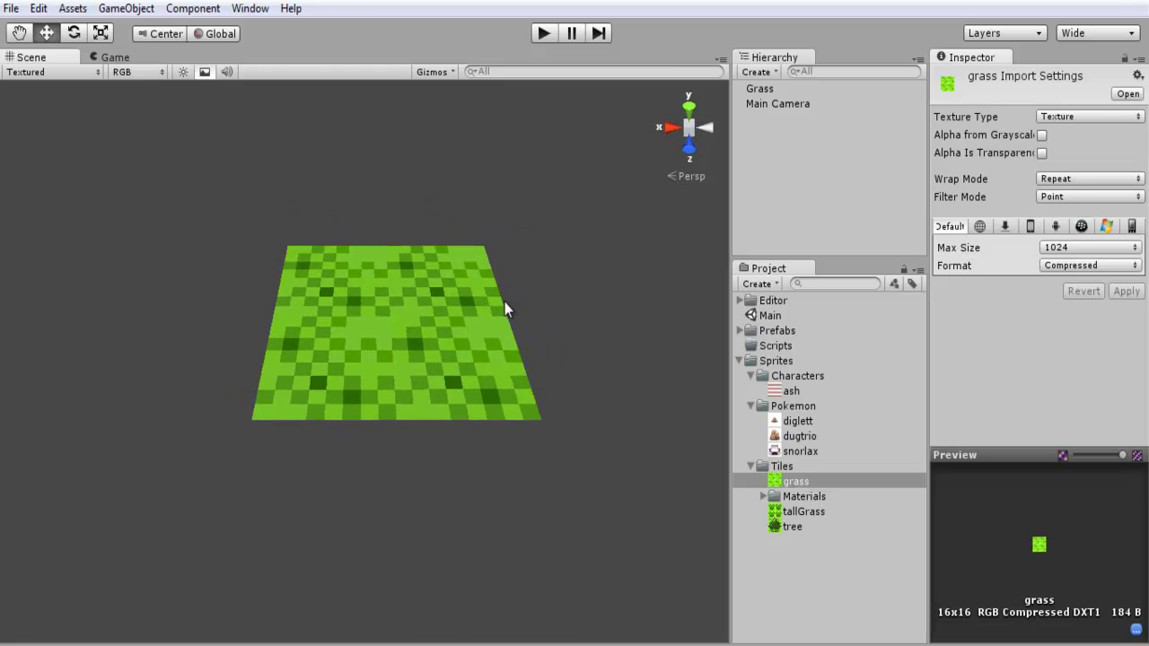
click(12, 8)
mouse_move(45, 11)
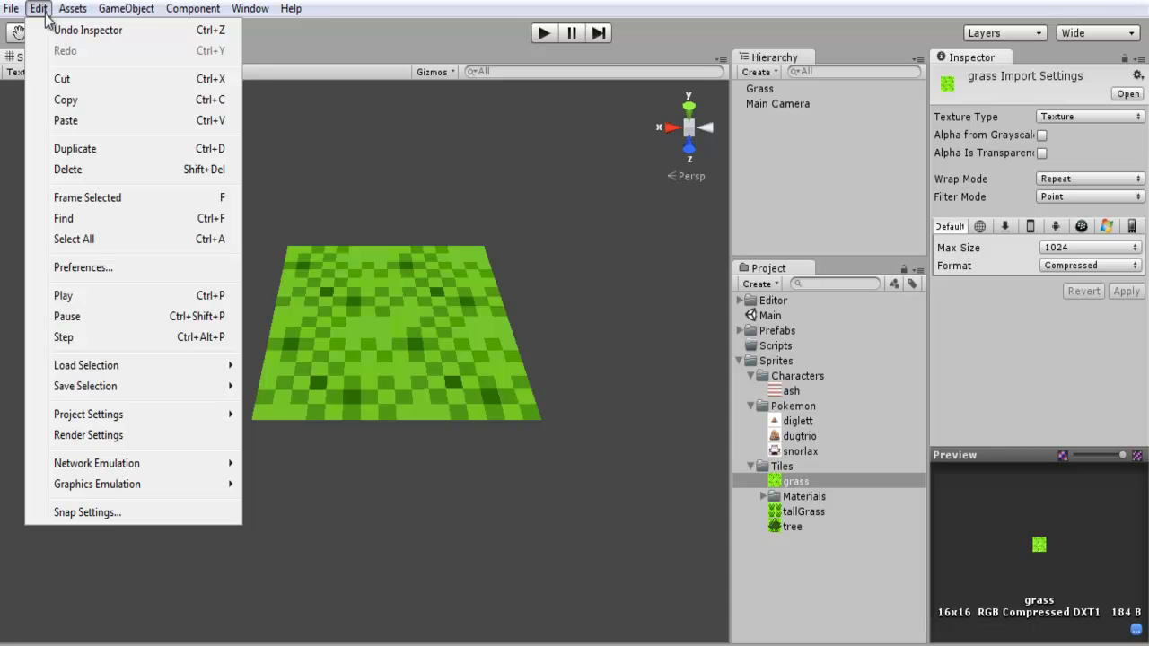
click(110, 511)
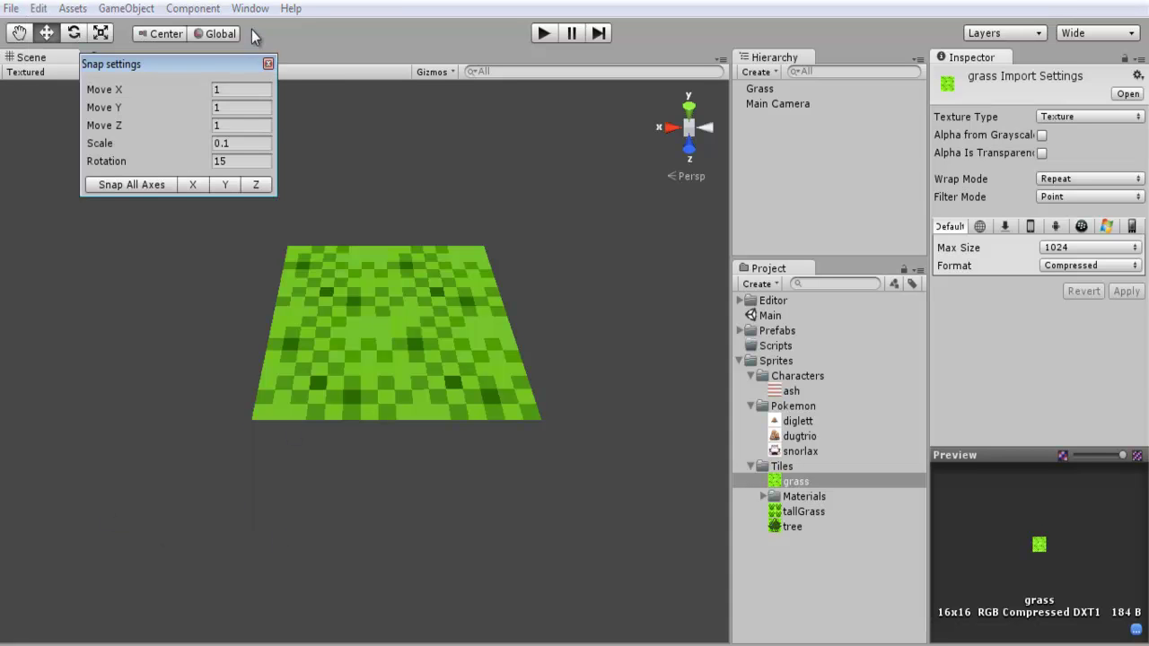
drag(207, 58, 176, 135)
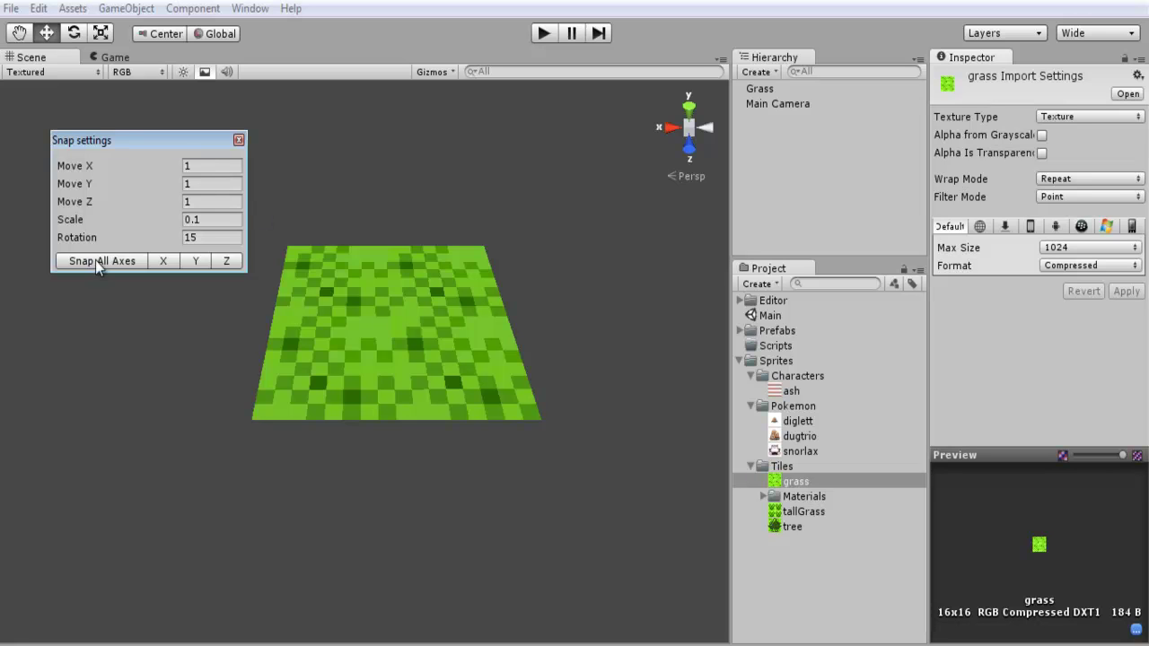
click(238, 140)
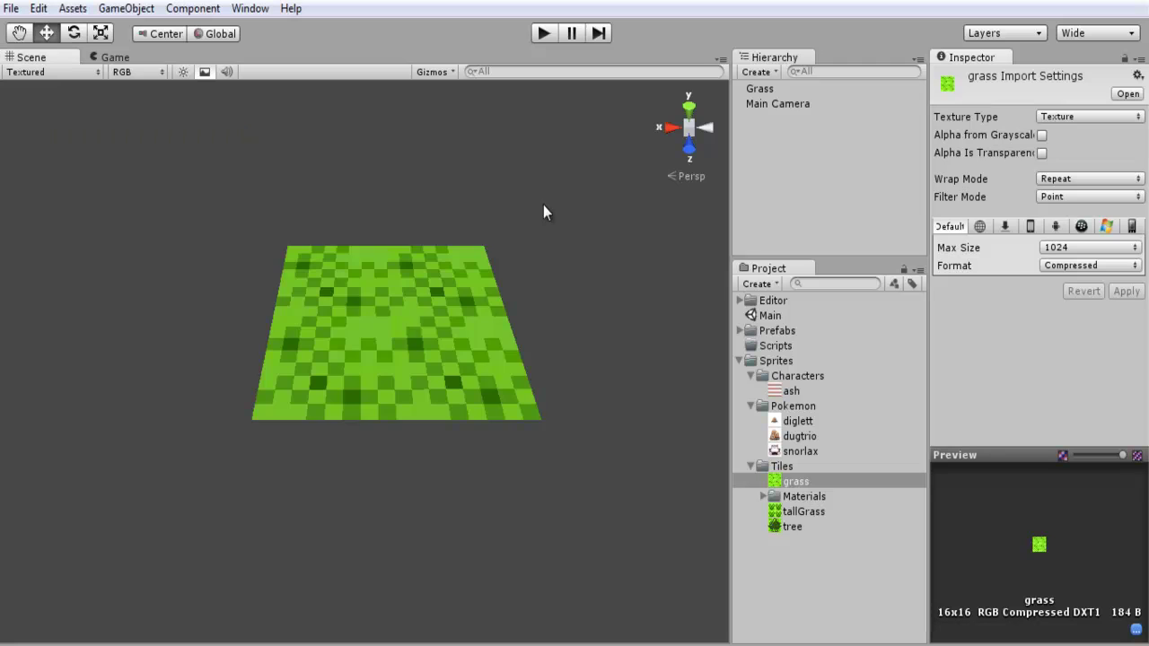
alt+drag(543, 205, 523, 290)
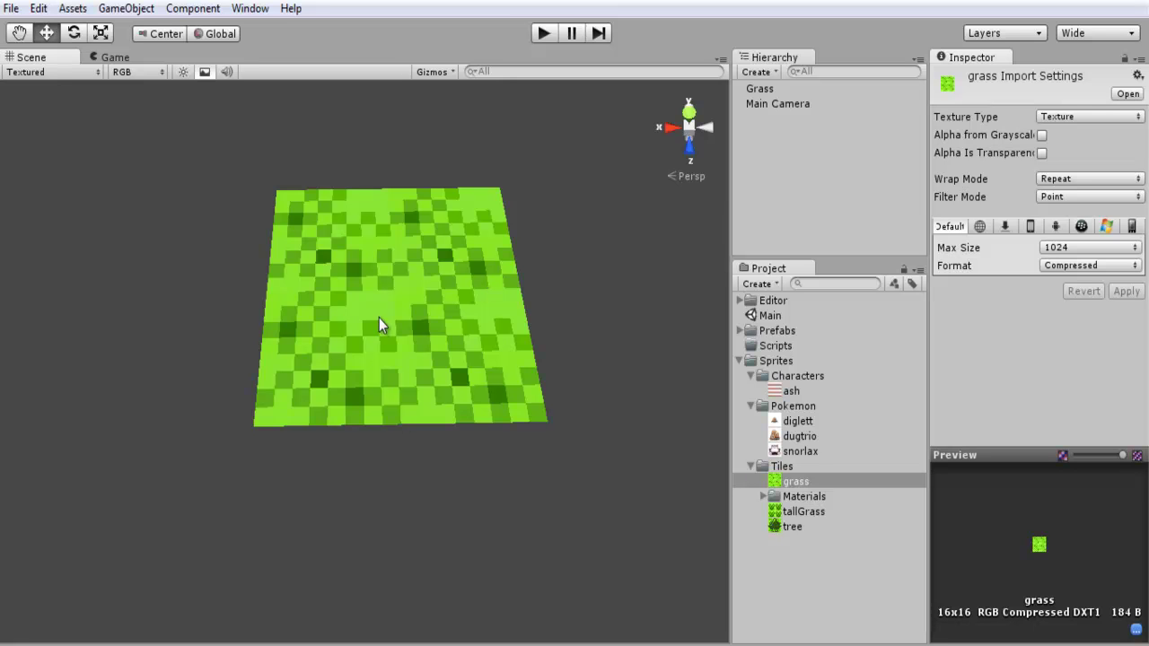
- Switch to a top-down view, select the Grass plane and drag it left along X
click(689, 147)
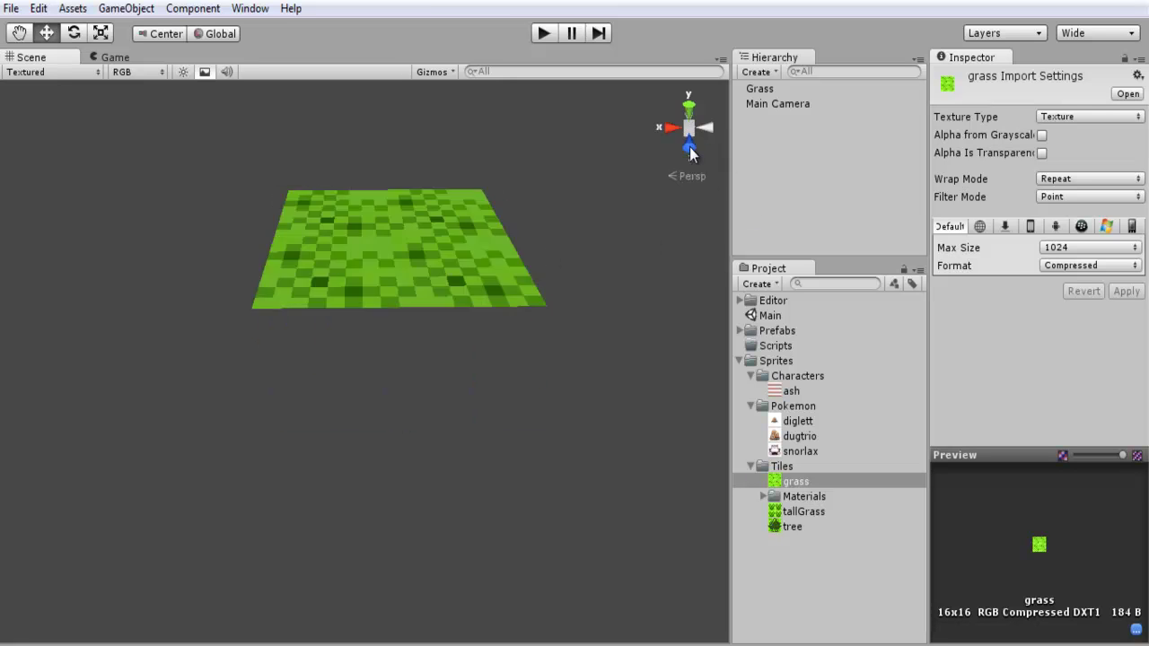
click(689, 110)
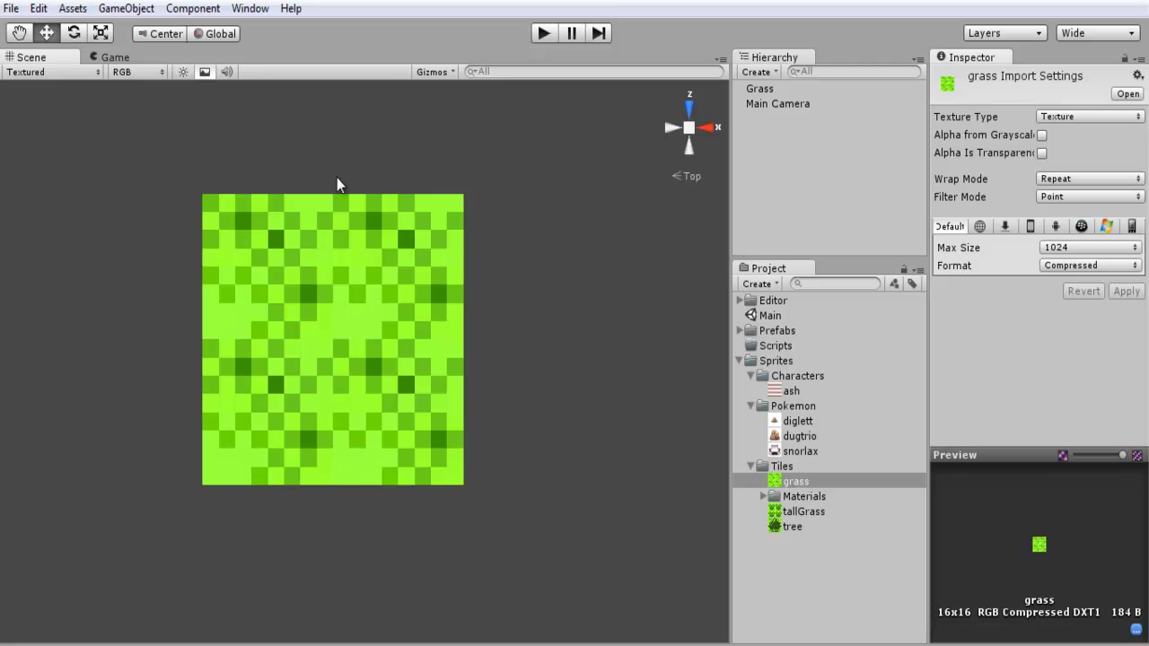
click(344, 289)
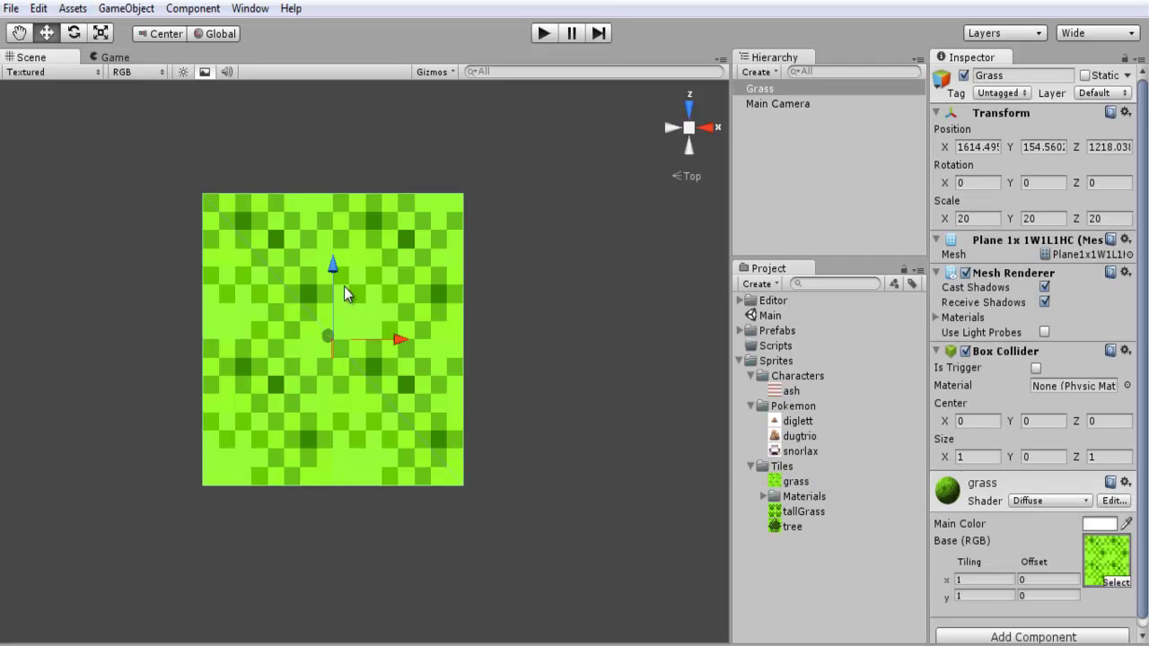
drag(377, 338, 337, 296)
drag(379, 339, 206, 320)
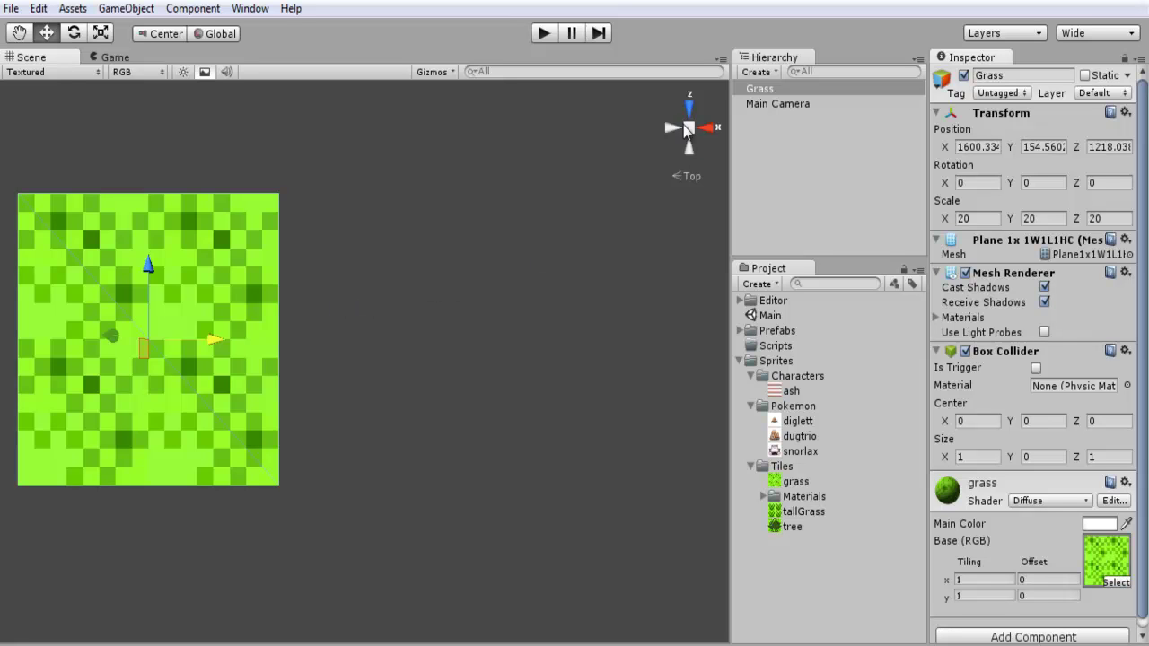
- Move the Grass plane further left to about X 1541.85 and reframe the view
scroll(359, 344, down, 3)
scroll(365, 349, down, 4)
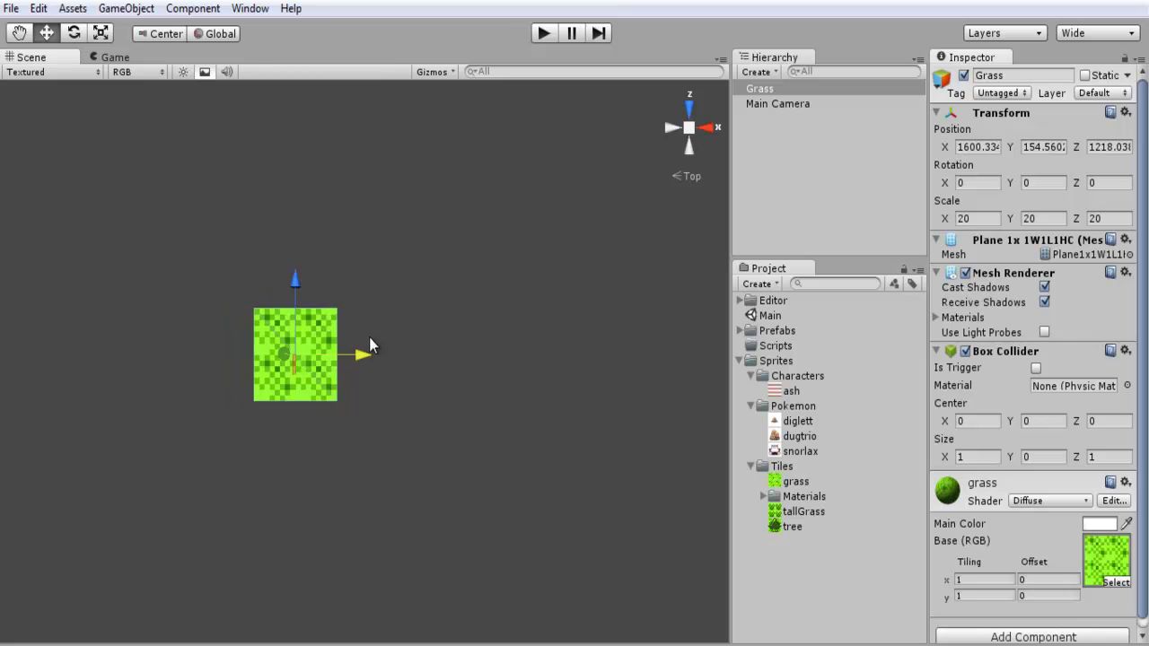
drag(344, 357, 192, 359)
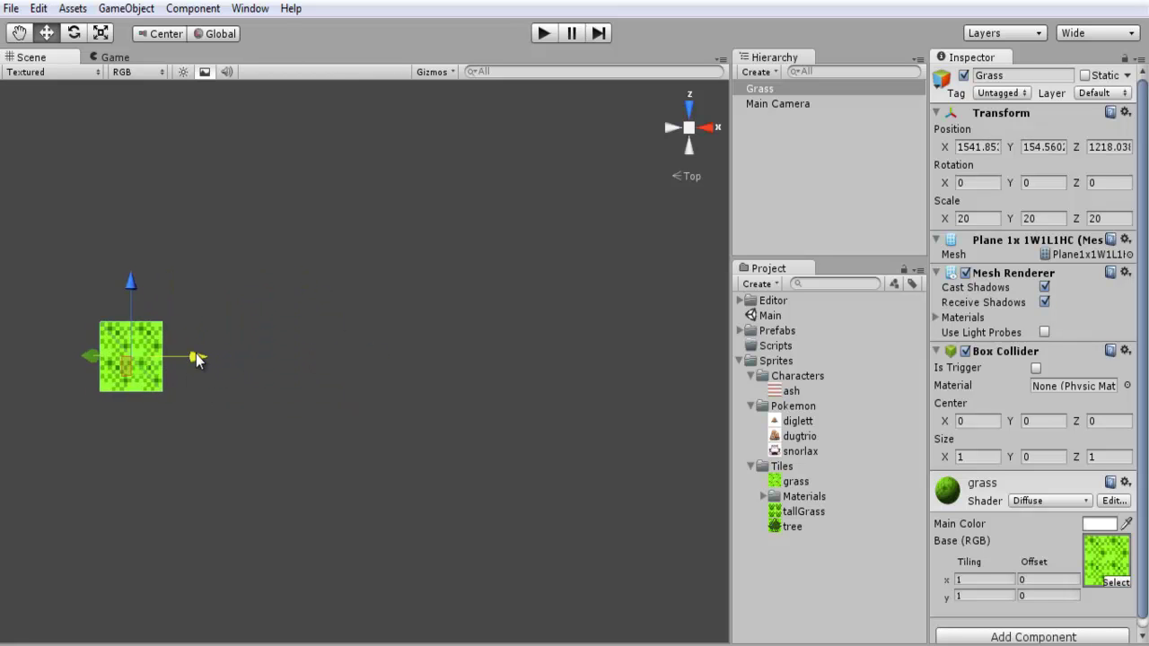
middle_drag(355, 233, 431, 290)
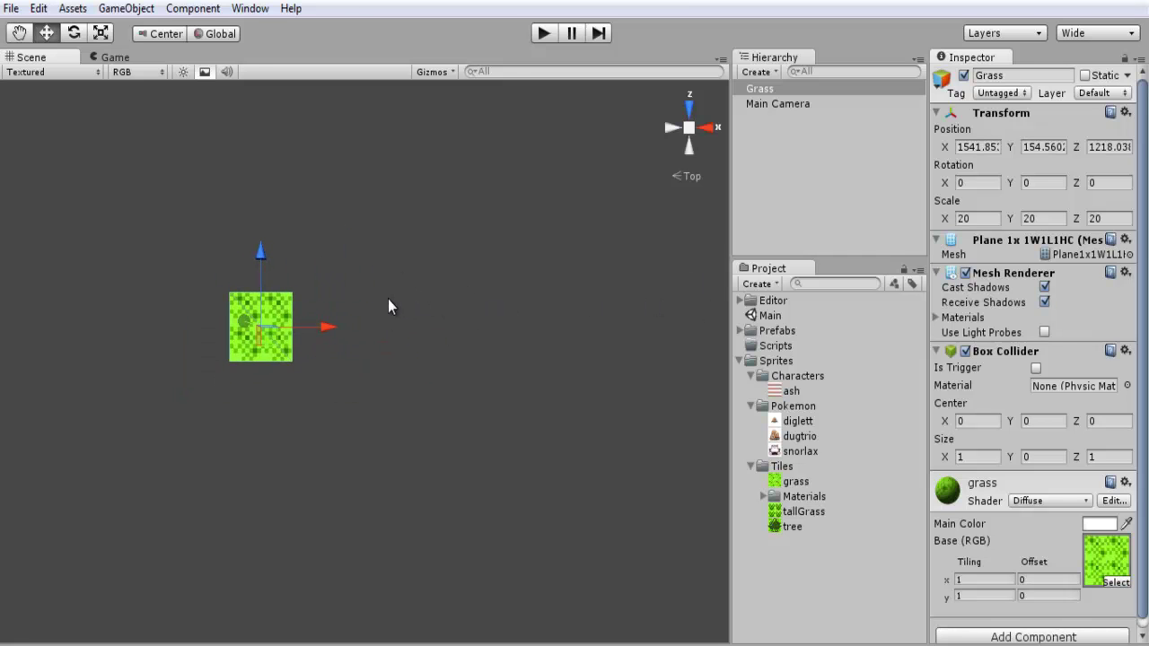
scroll(403, 302, up, 3)
scroll(407, 306, down, 1)
middle_drag(324, 225, 381, 227)
middle_drag(529, 311, 483, 321)
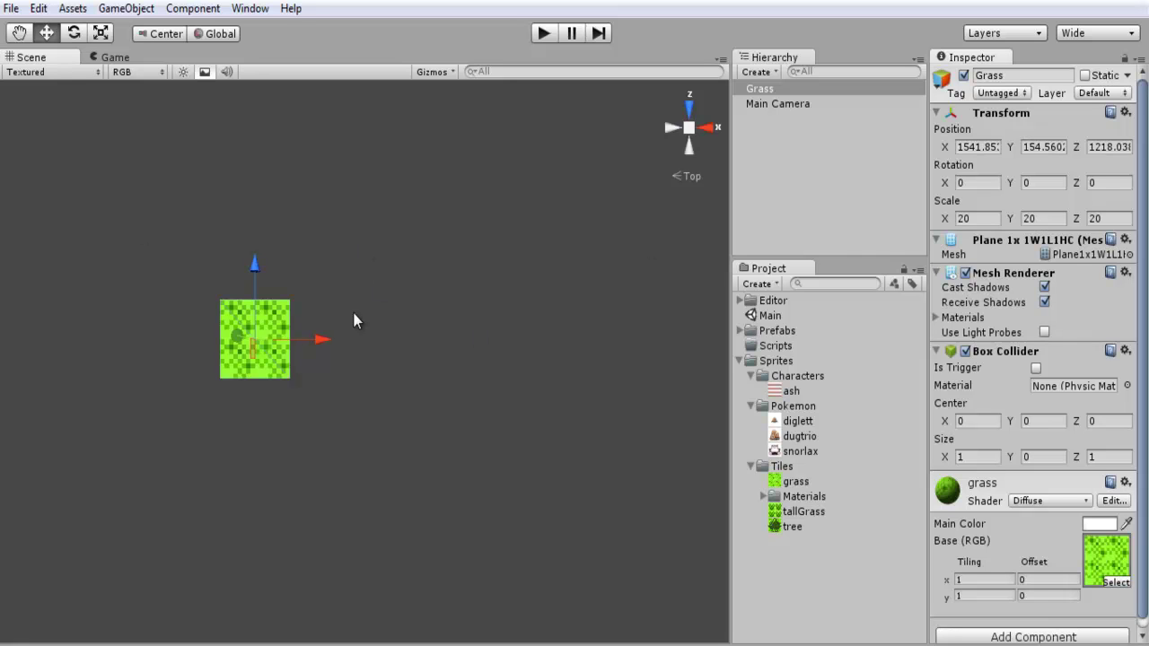
- Duplicate the Grass tile and slide the copy right to X 1561.85, beside the original
key(ctrl+d)
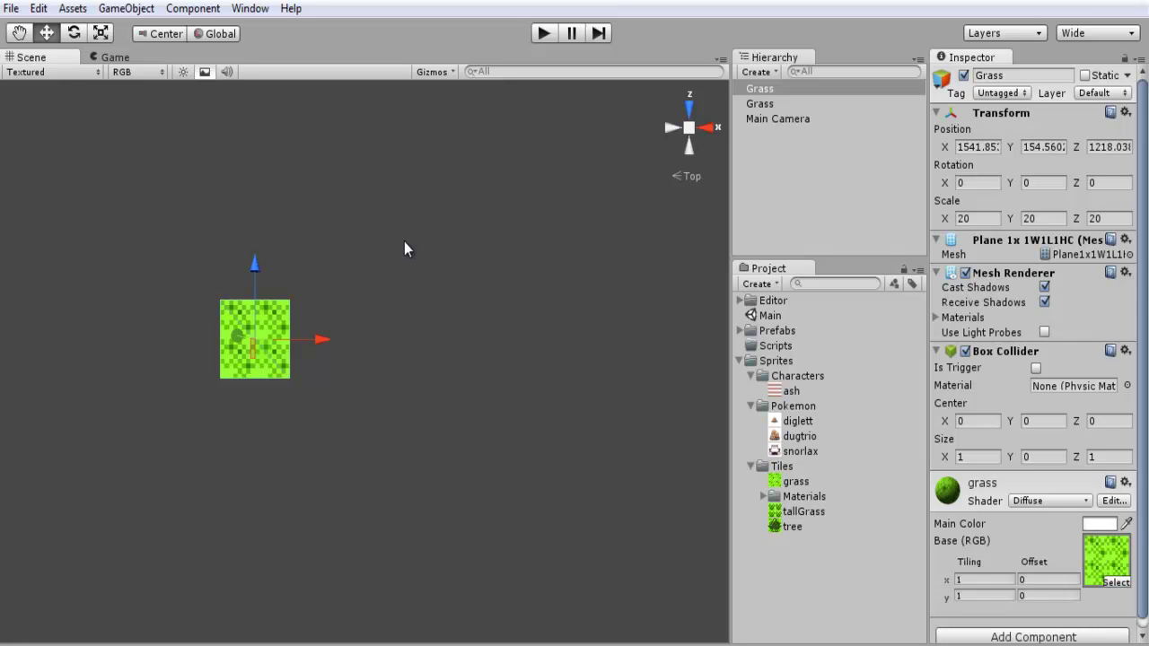
drag(318, 339, 382, 354)
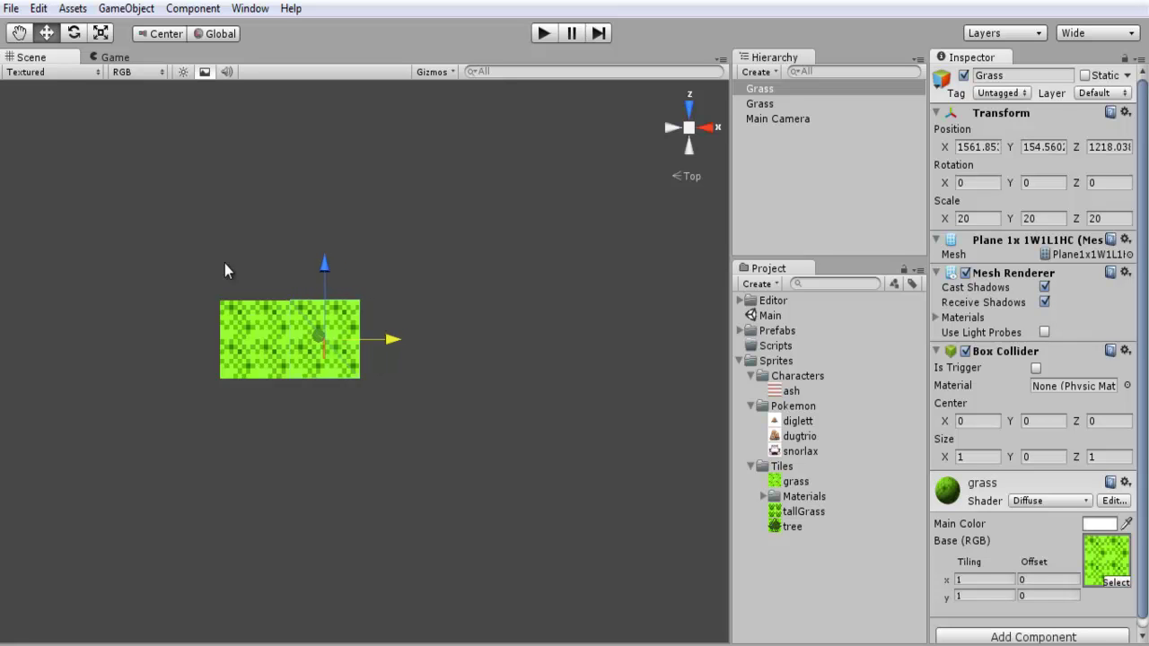
click(429, 274)
click(325, 338)
drag(390, 340, 482, 353)
click(380, 232)
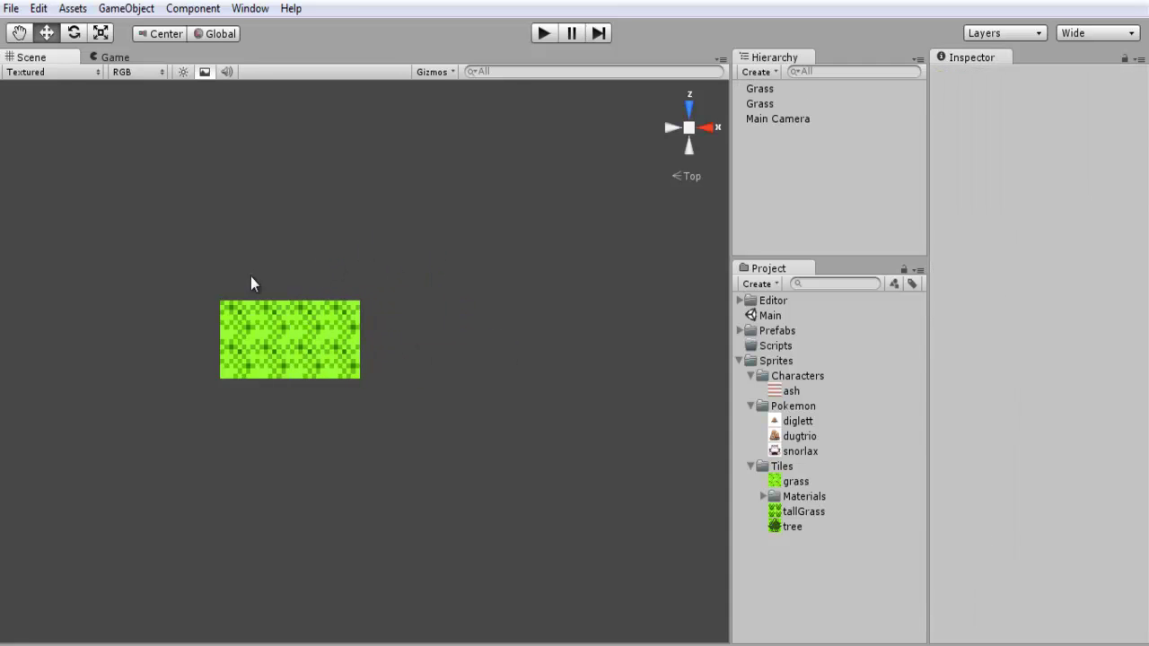
- Drag the tallGrass material onto the right tile and apply Point filtering to the tree texture
click(313, 333)
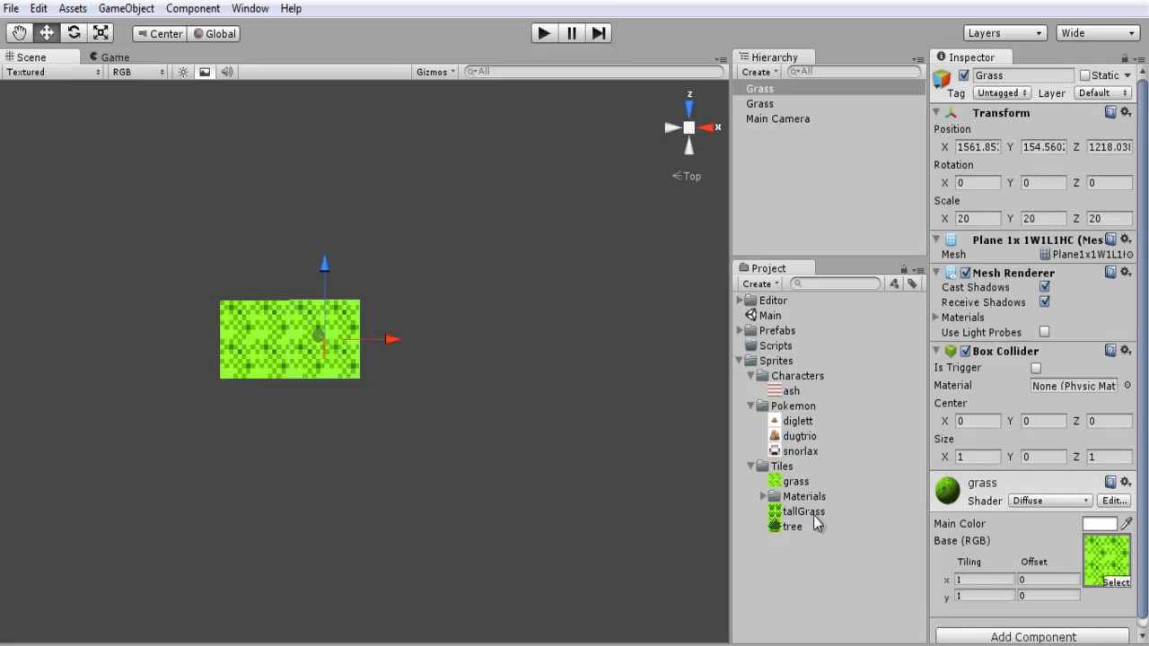
drag(813, 516, 353, 371)
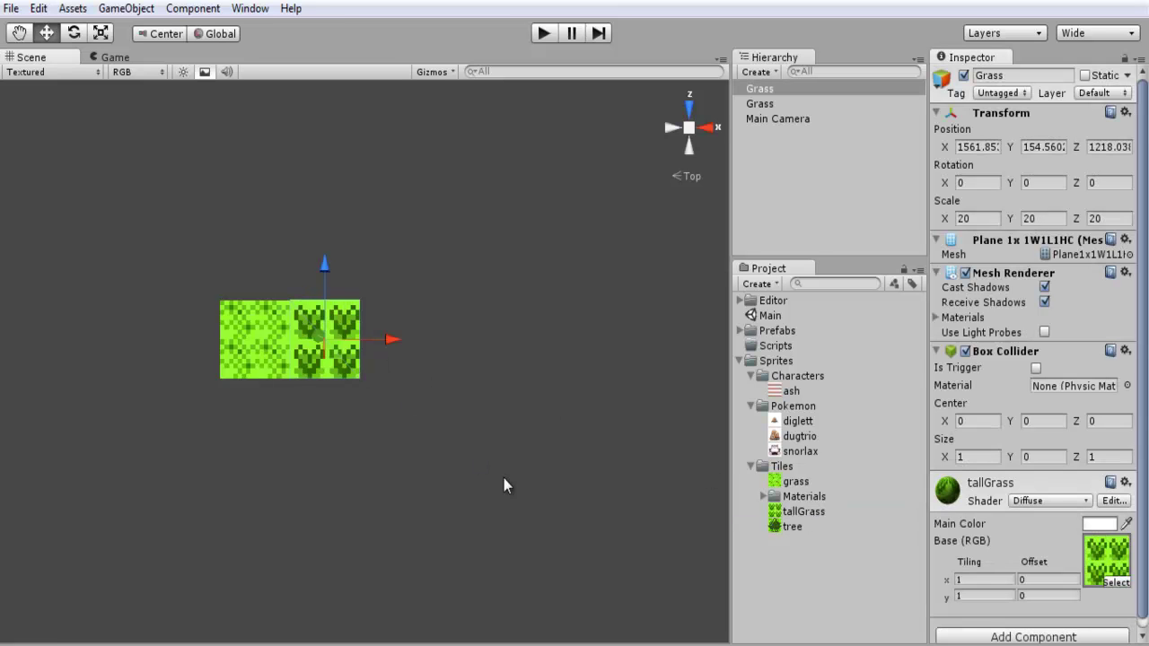
click(812, 531)
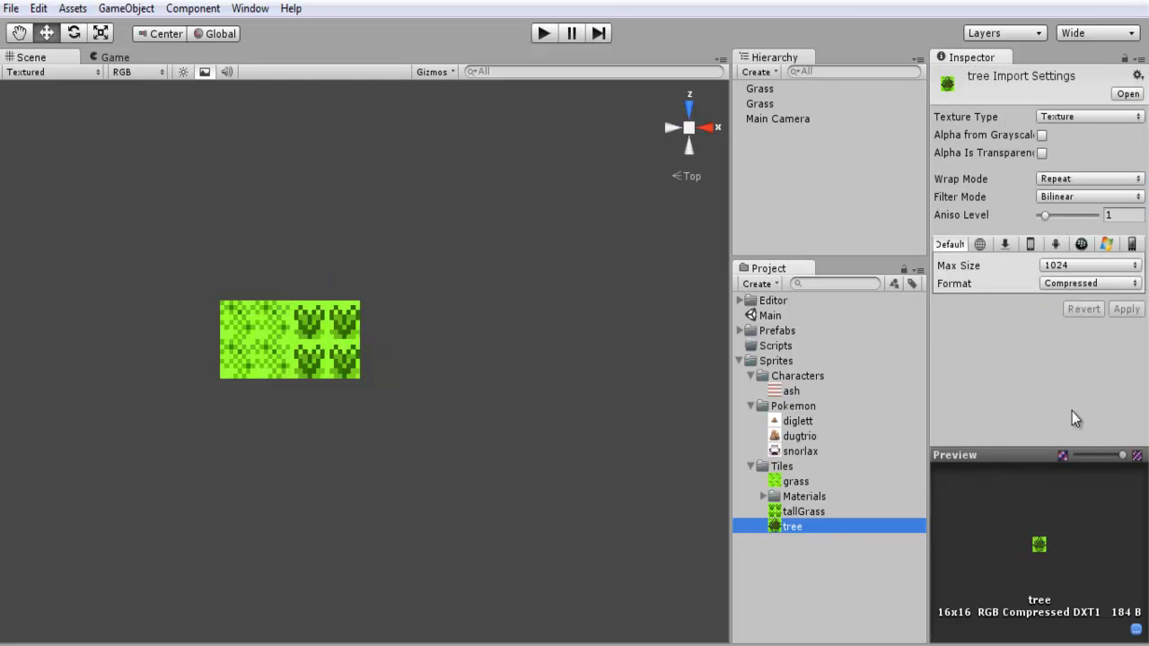
click(1091, 199)
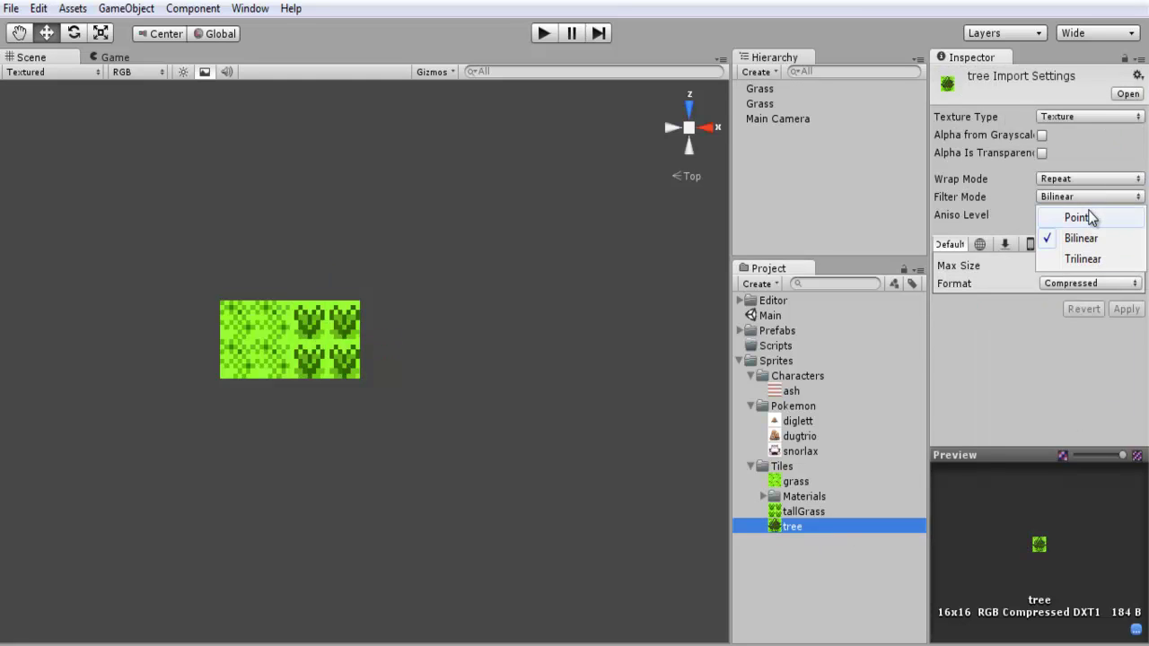
click(1077, 217)
click(1125, 292)
- Select the tall-grass tile's Hierarchy entry to begin renaming it
click(333, 339)
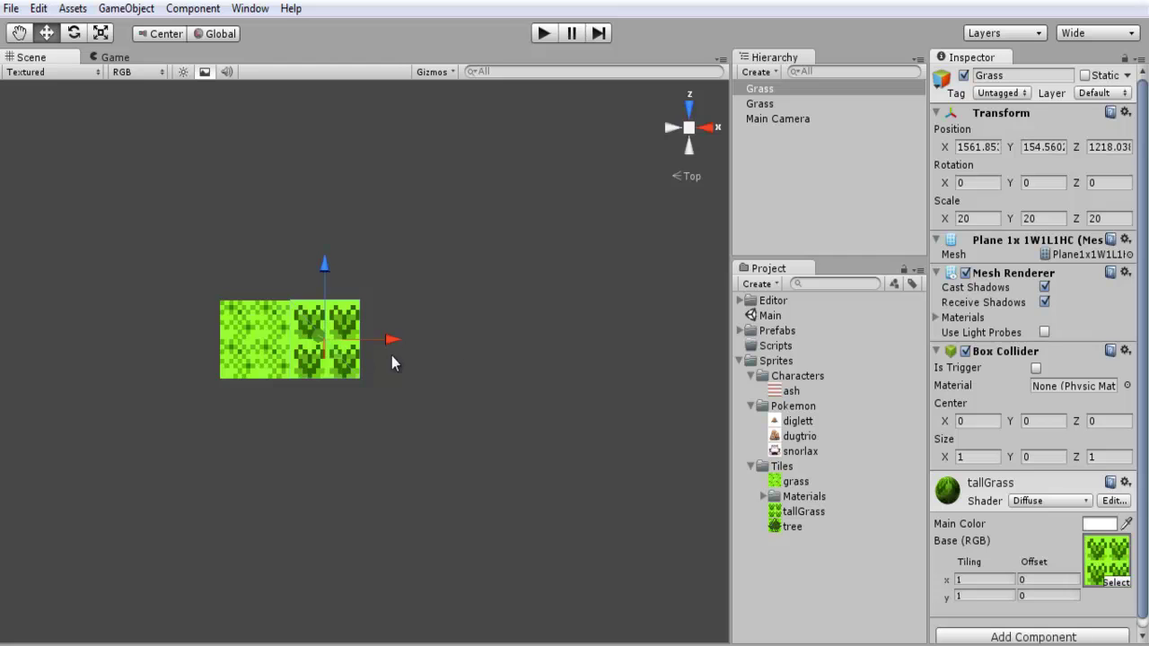
click(783, 90)
click(786, 88)
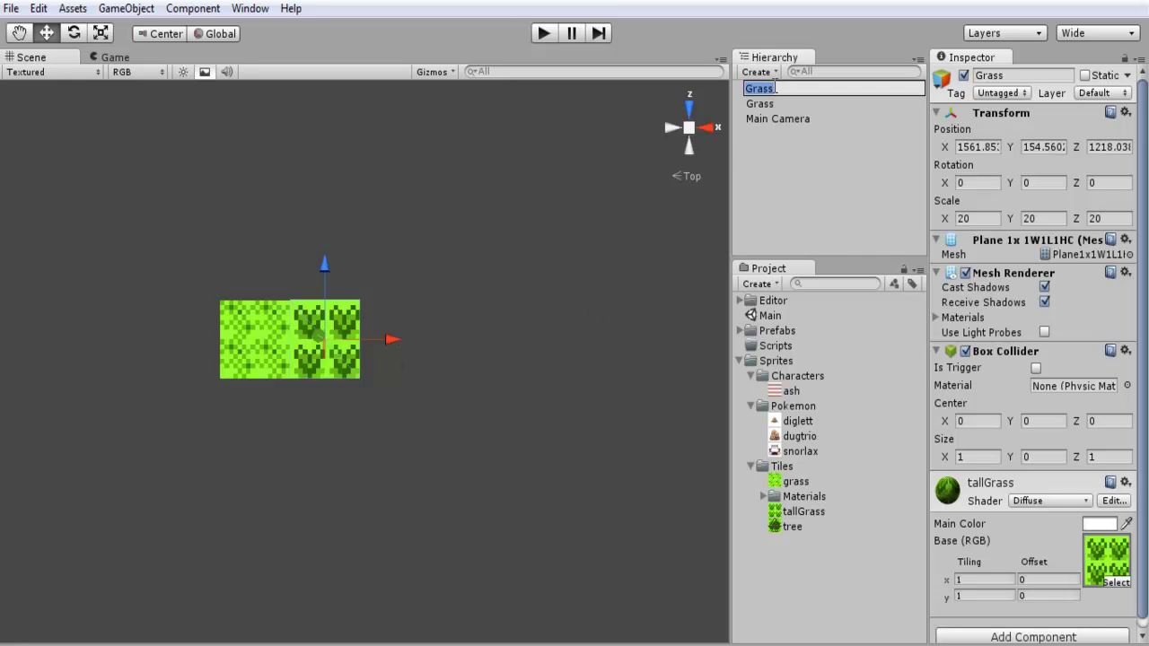
- Rename the tile from Grass to tallGrass
key(Home)
text(tall)
key(Return)
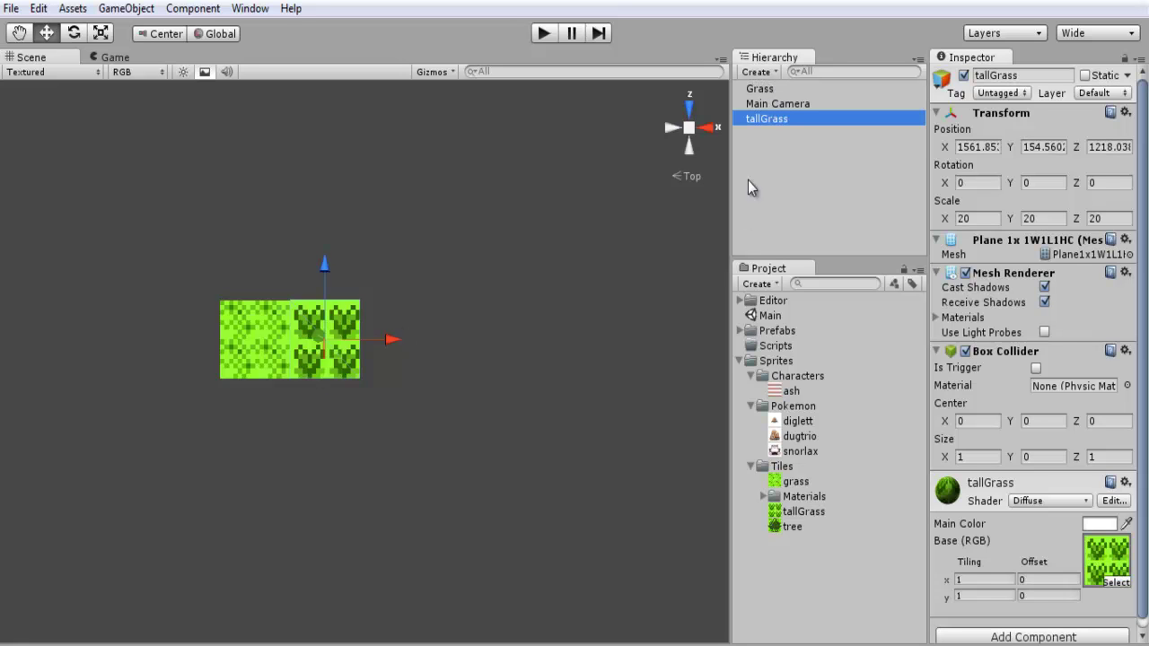
- Duplicate the tile, give the copy the tree material, and place it above the left Grass tile
key(ctrl+d)
drag(387, 337, 455, 334)
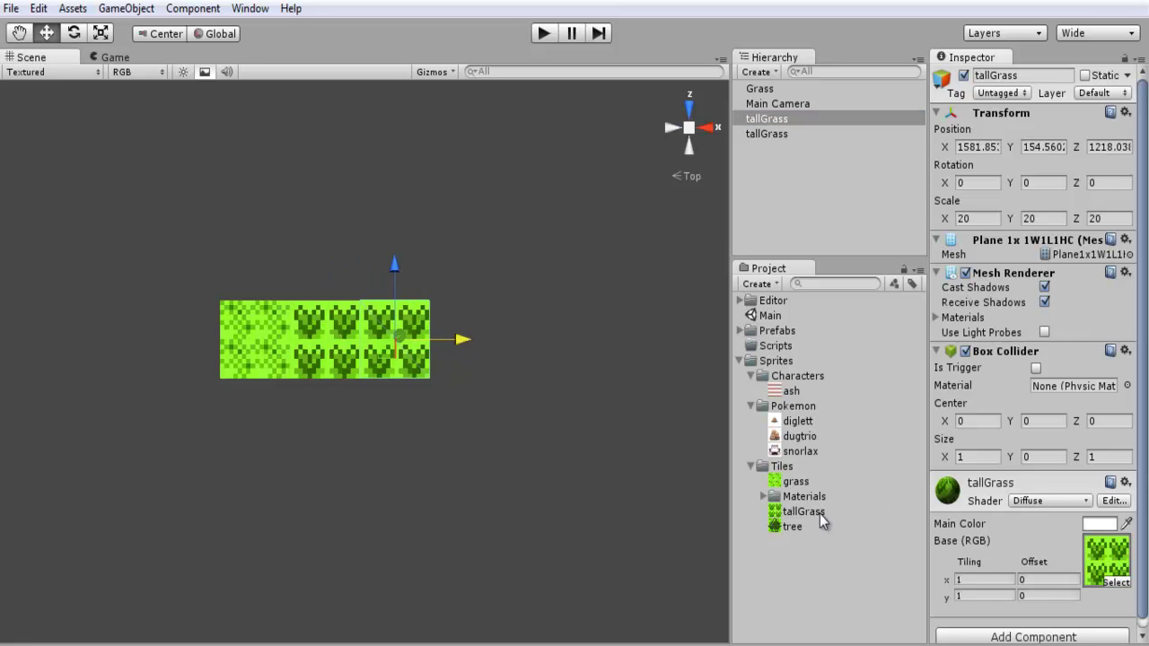
drag(793, 527, 397, 344)
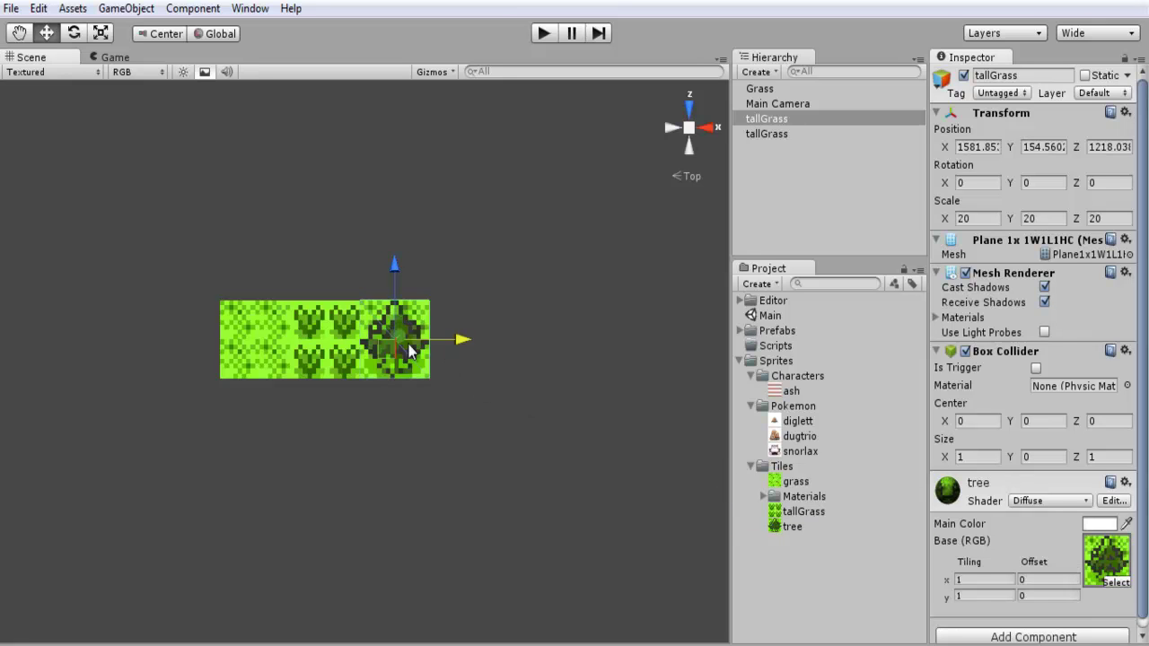
drag(402, 287, 380, 216)
drag(440, 260, 301, 264)
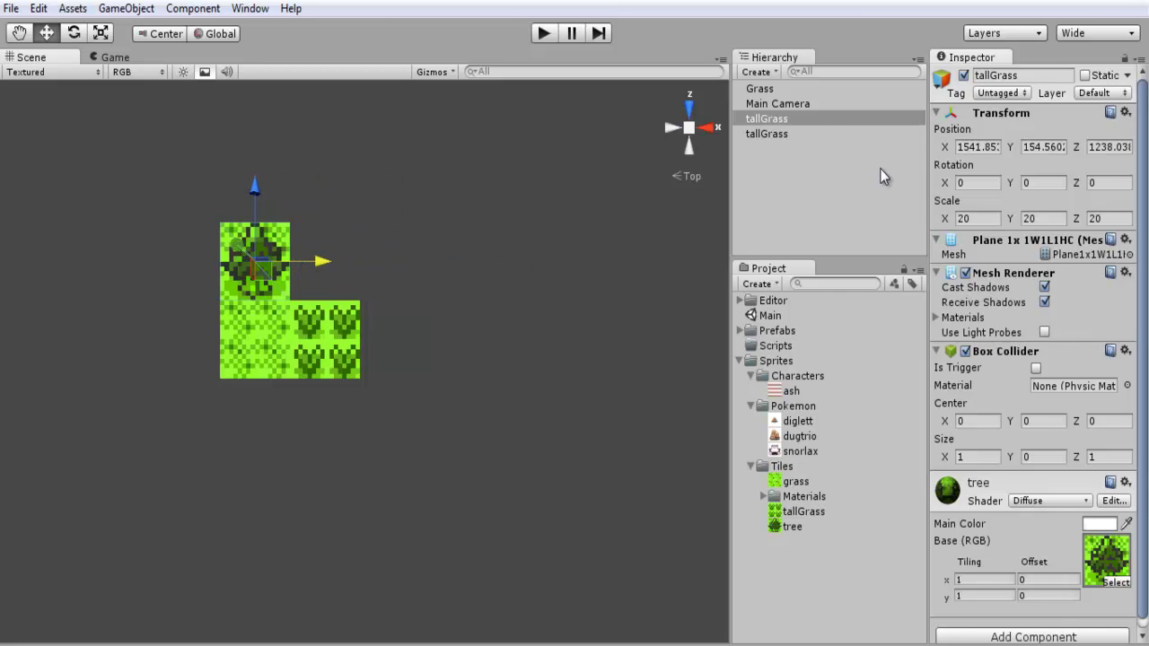
- Rename the new tile 'tree' in the Hierarchy
click(808, 119)
click(790, 120)
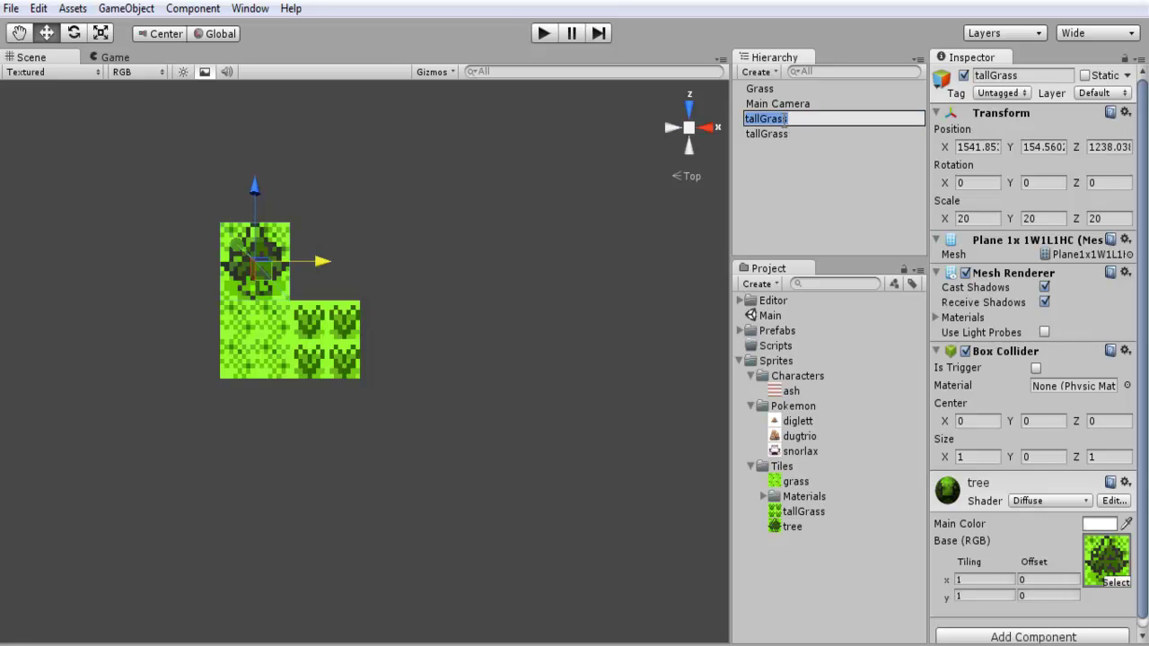
text(tree)
key(Return)
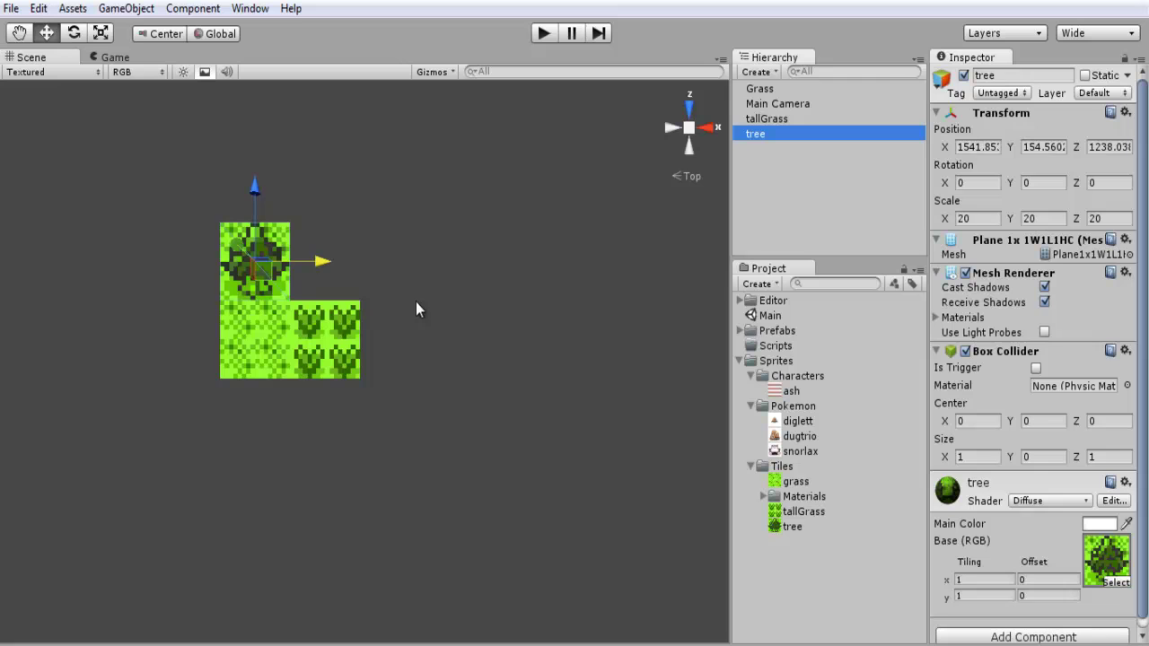
- Enter 10, then 5, as the tree's Box Collider Size Y
scroll(1090, 393, down, 1)
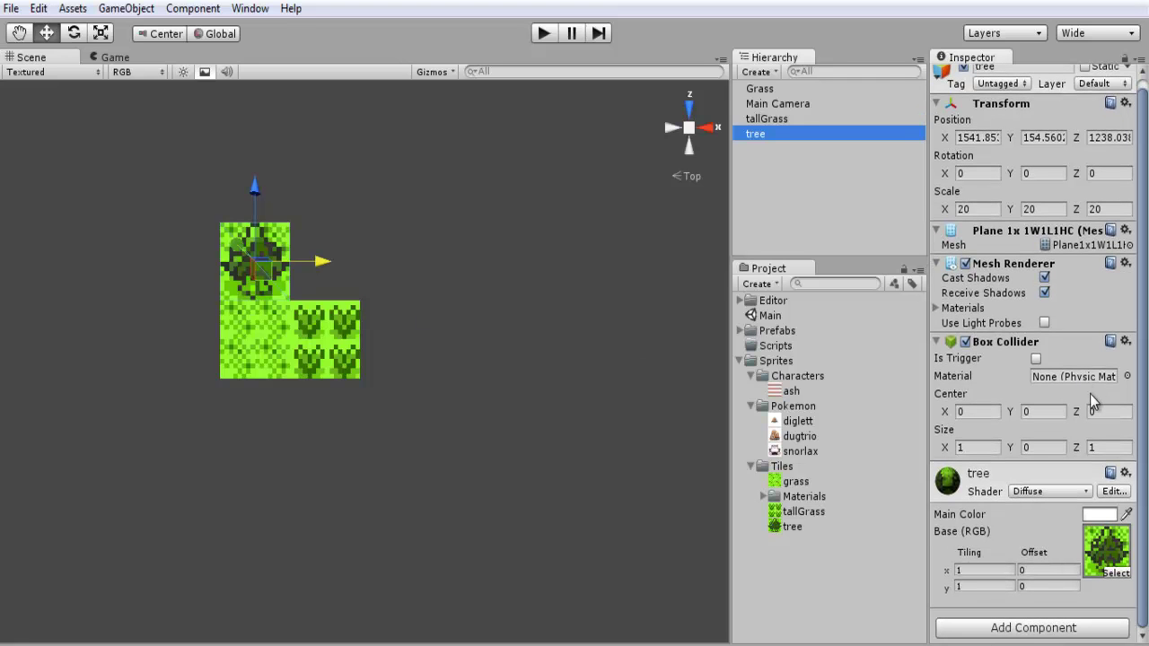
click(1026, 447)
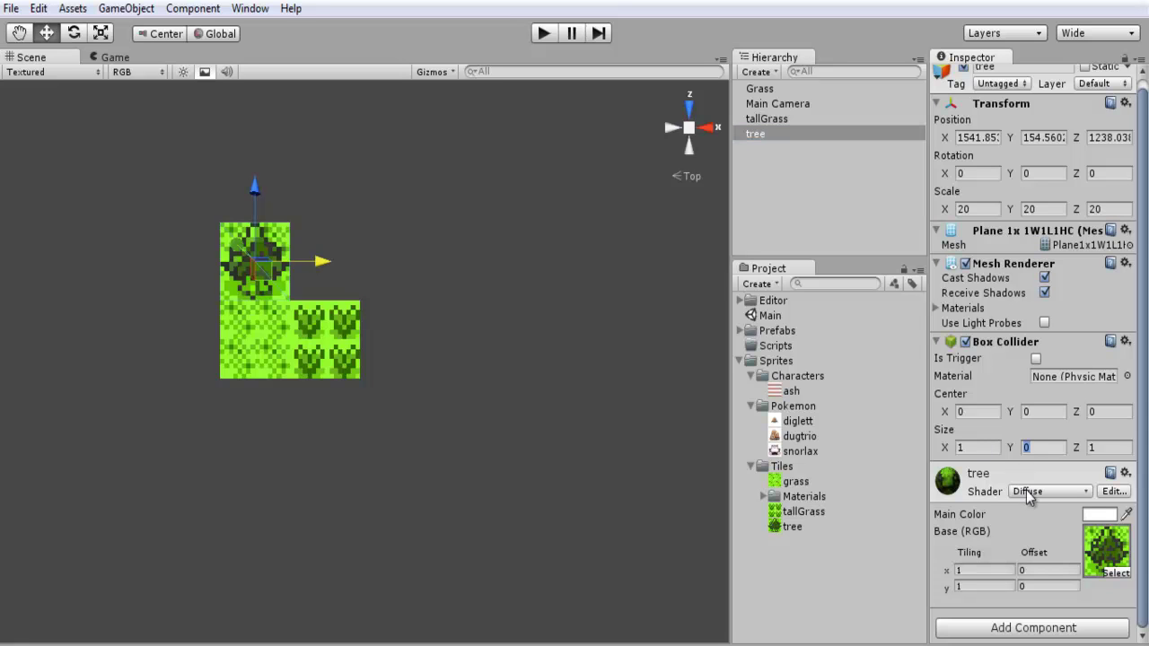
text(10)
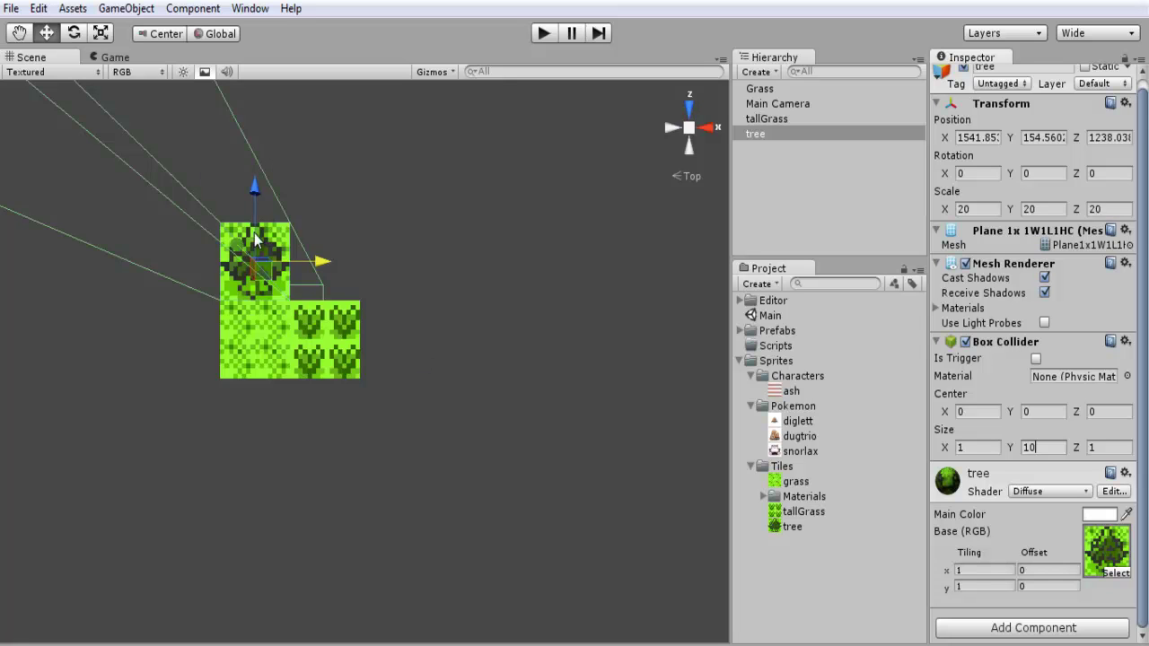
key(Return)
text(5)
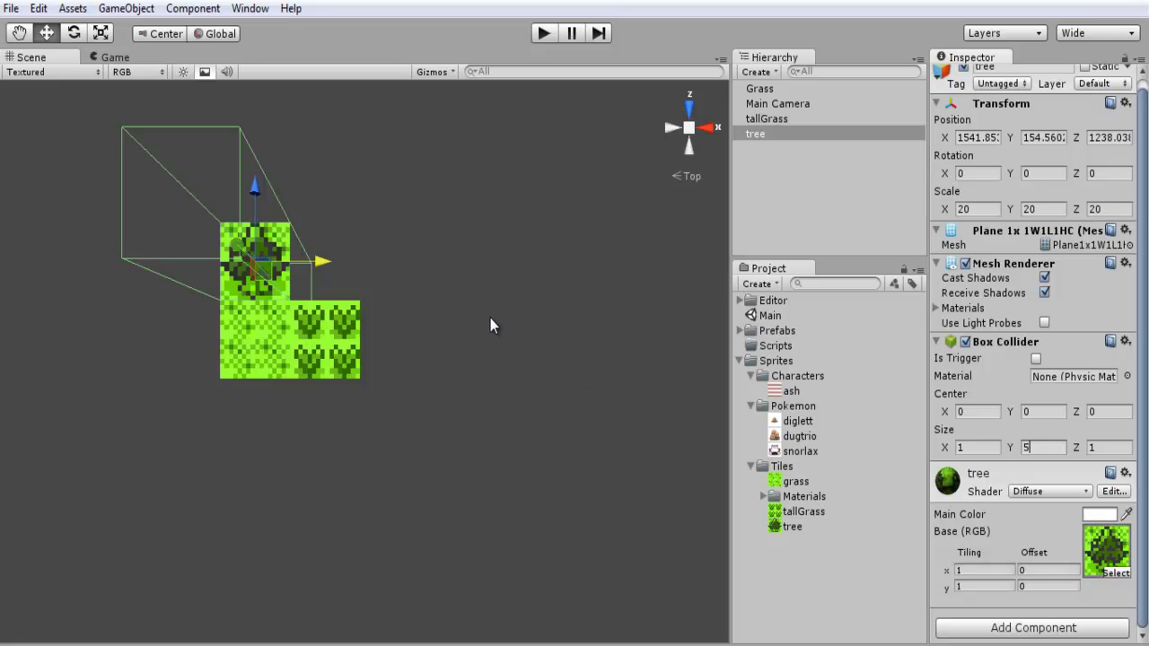
- Check the Main Camera's settings, then return to the tree tile
click(440, 285)
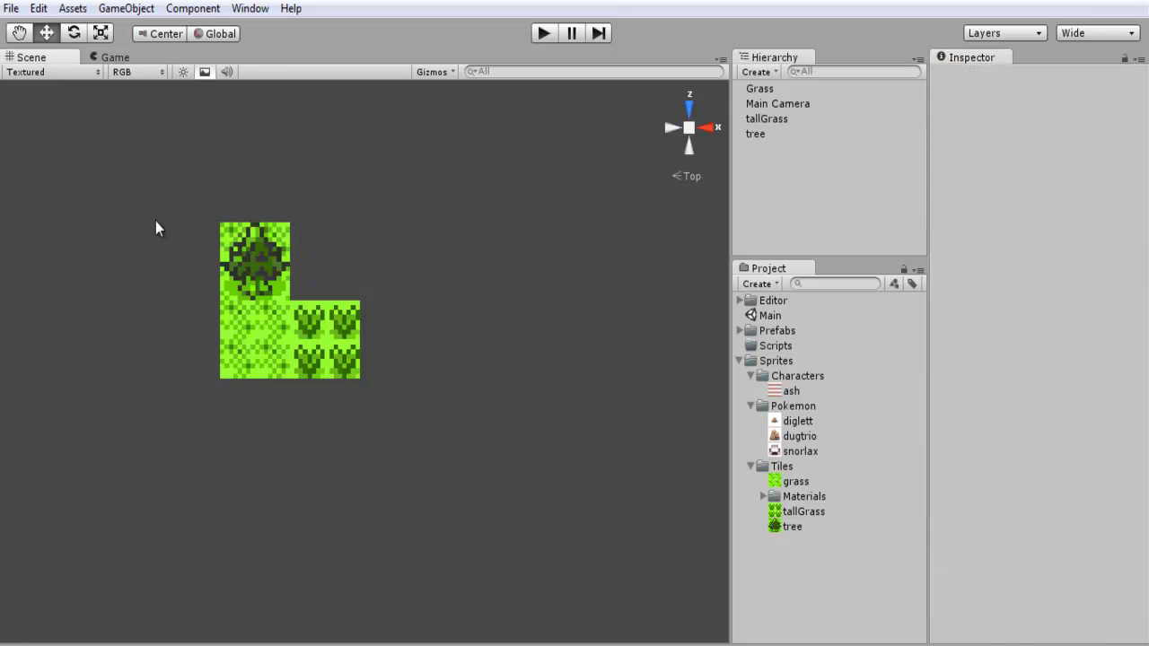
click(250, 256)
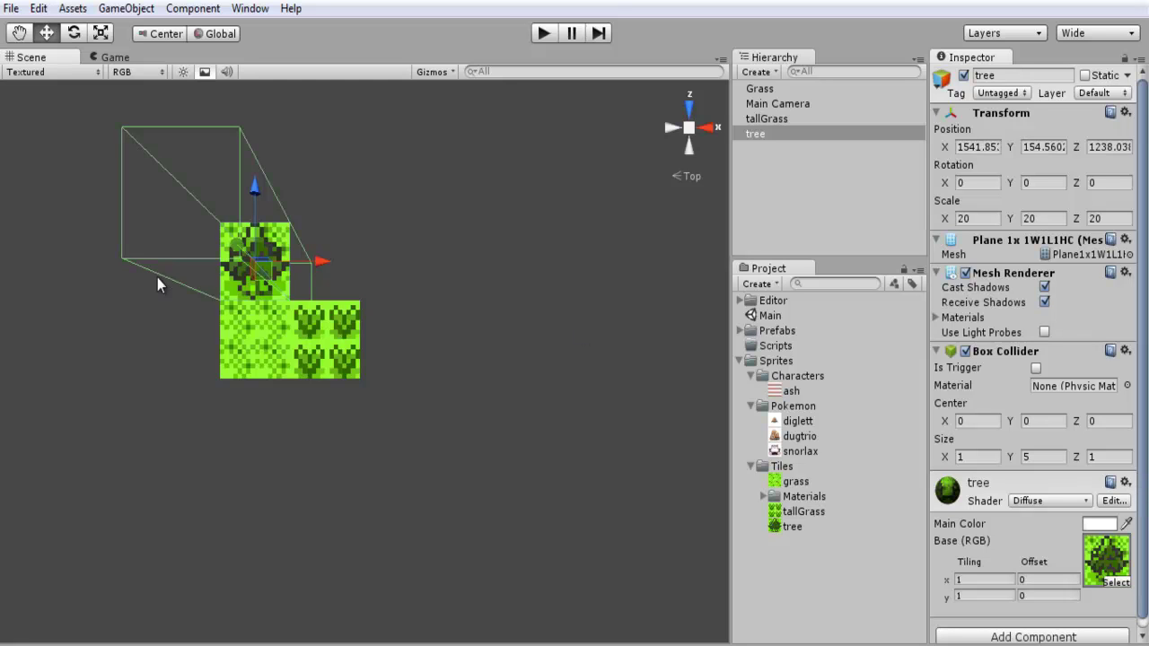
click(777, 105)
click(769, 131)
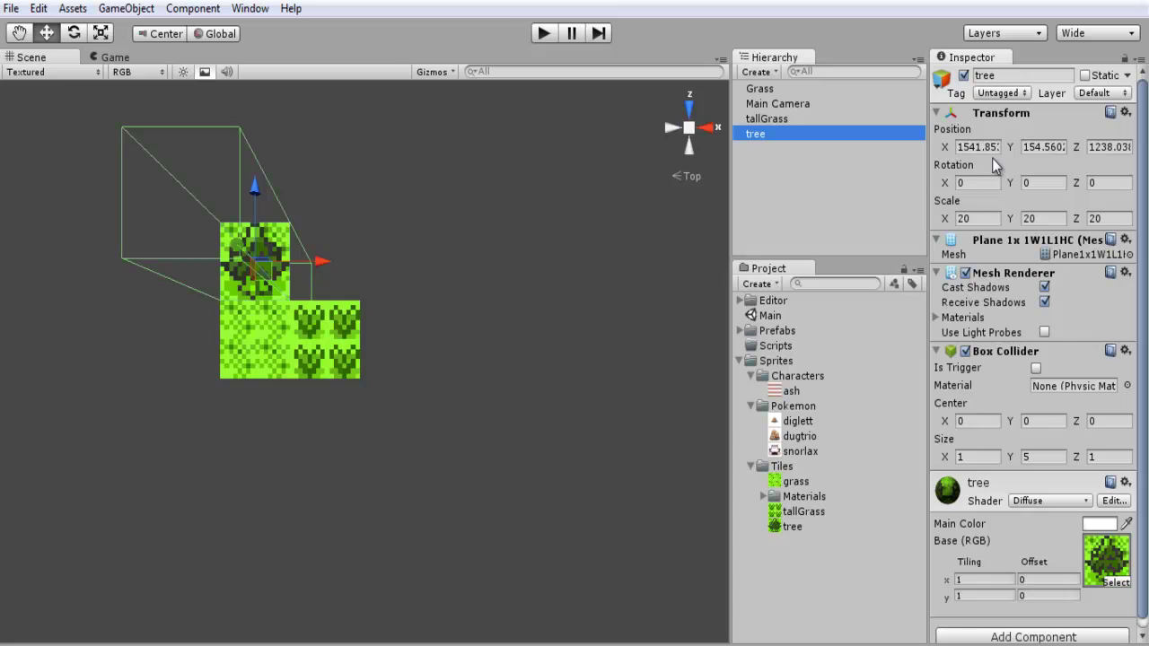
- Select the tallGrass tile and set its Box Collider Size Y to 5
click(1001, 94)
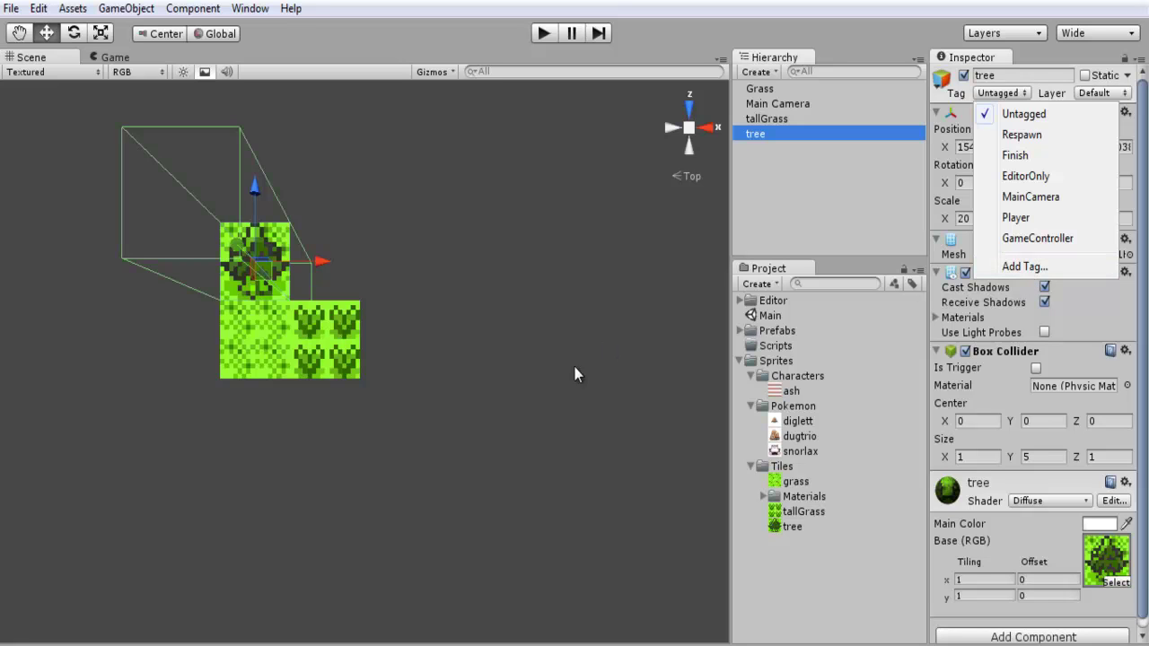
click(343, 331)
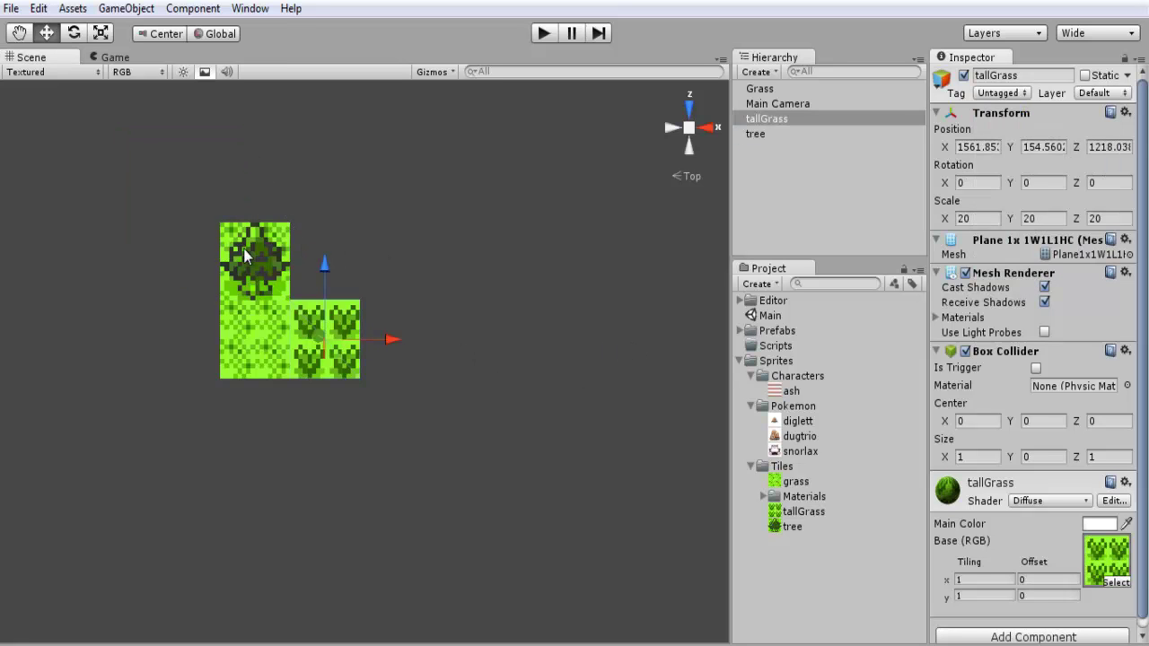
scroll(990, 519, down, 1)
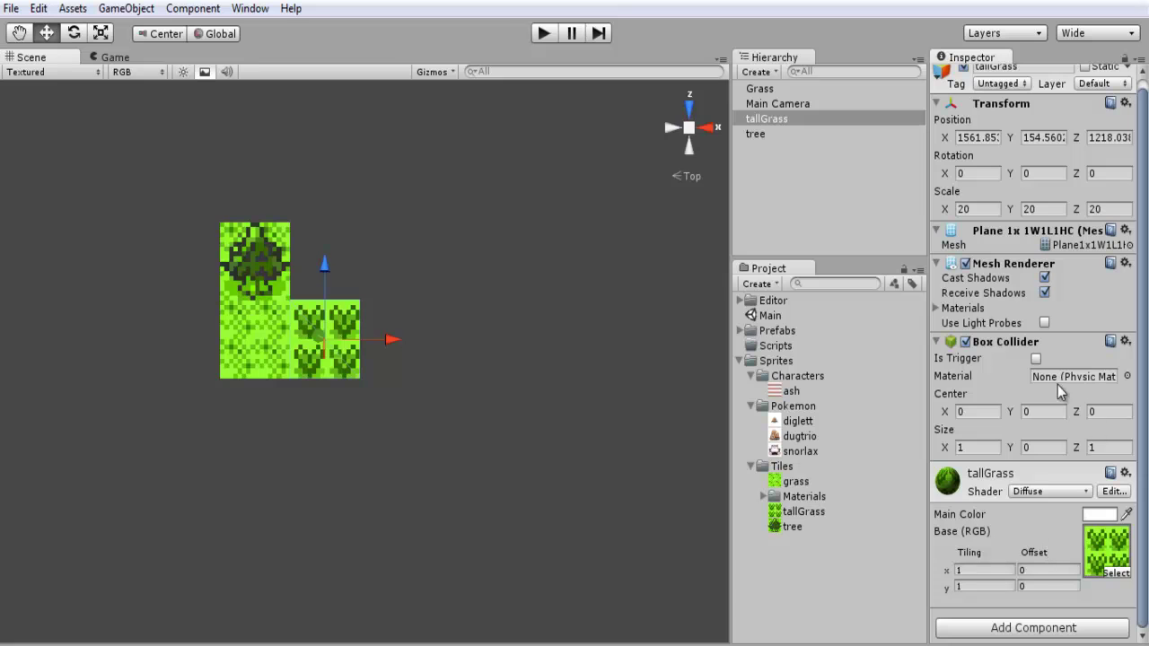
click(1046, 446)
text(5)
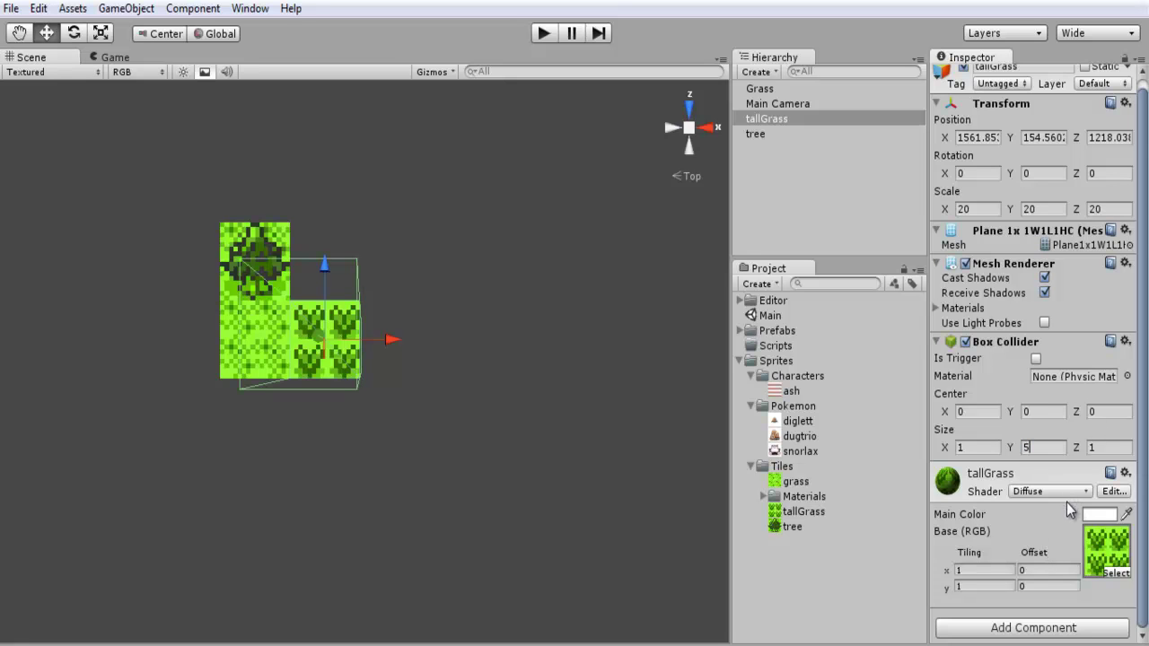
- Toggle Is Trigger on and off, set collider Size Y to 0.2, and show the tag list
click(1037, 359)
click(1036, 359)
click(1037, 449)
text(0)
key(Return)
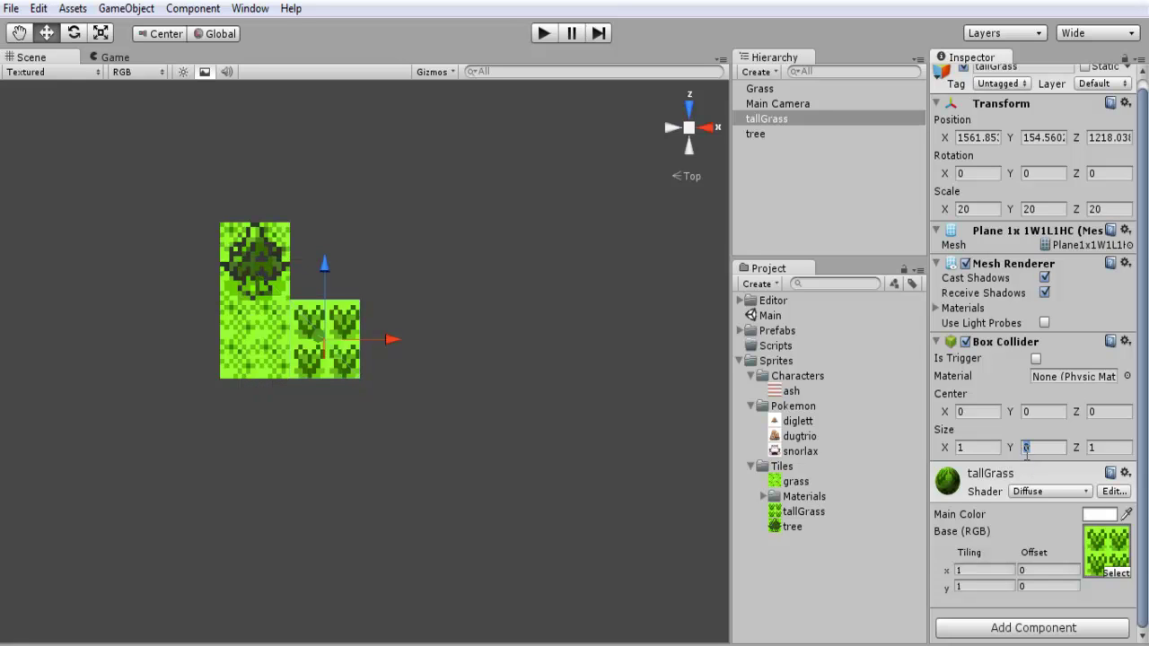
text(1)
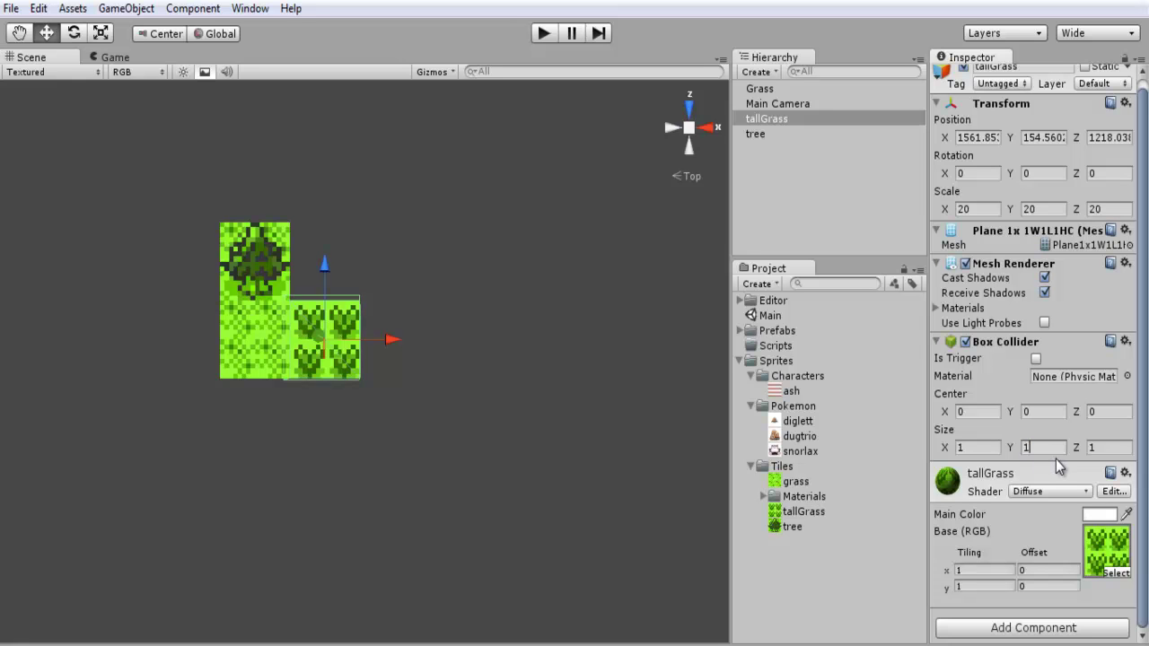
text(0.2)
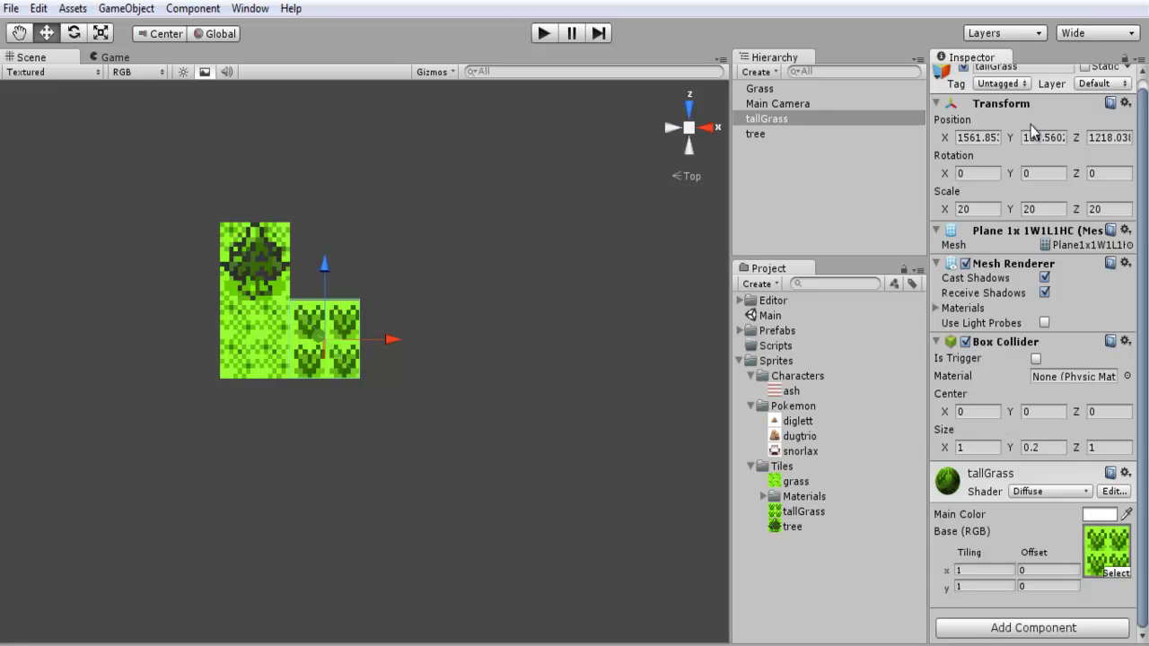
scroll(1017, 260, up, 1)
click(1001, 93)
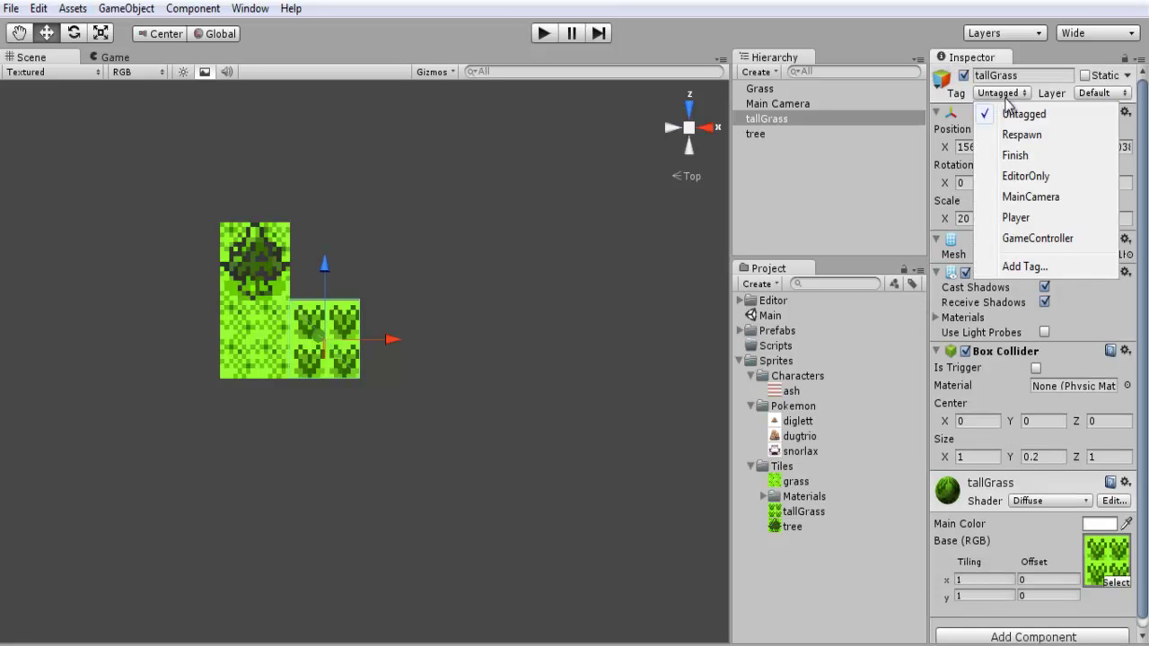
- In the Tag Manager, set the tag count to 5 and name Element 0 'tallGrass'
click(1079, 268)
click(935, 120)
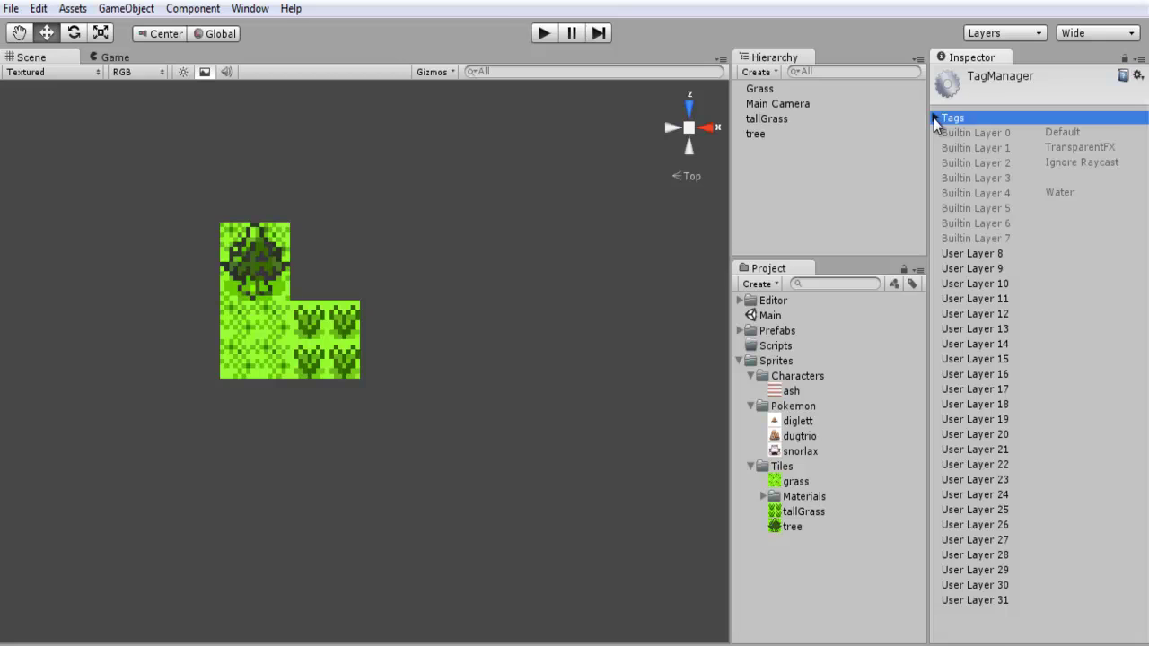
click(1077, 144)
click(1075, 132)
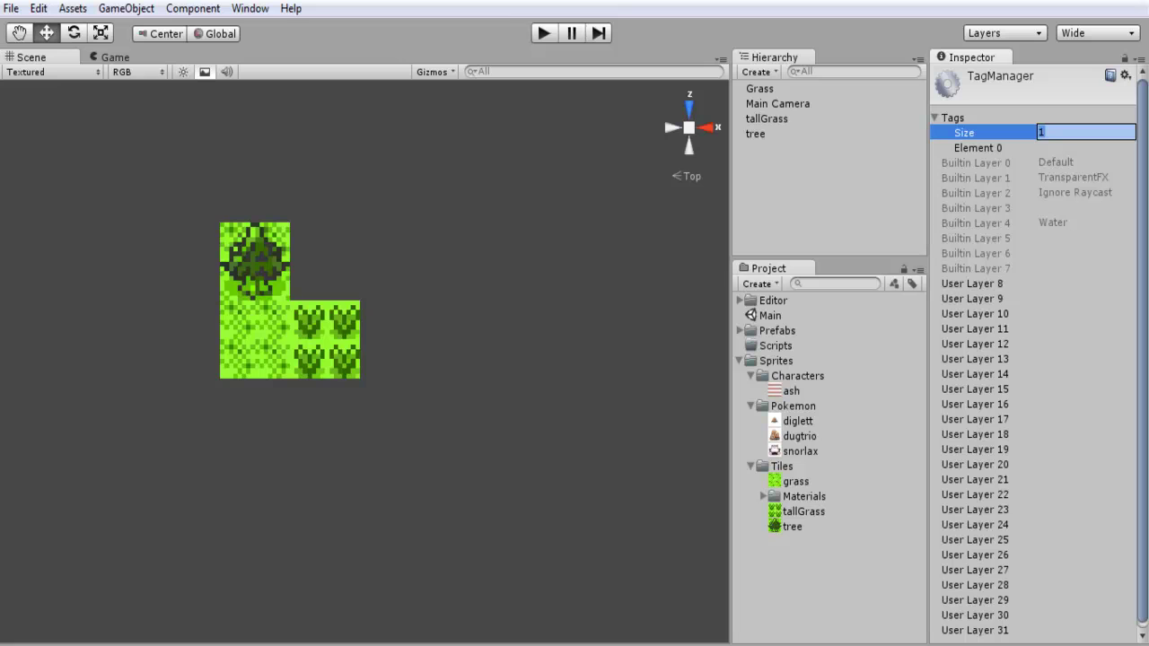
text(5)
key(Return)
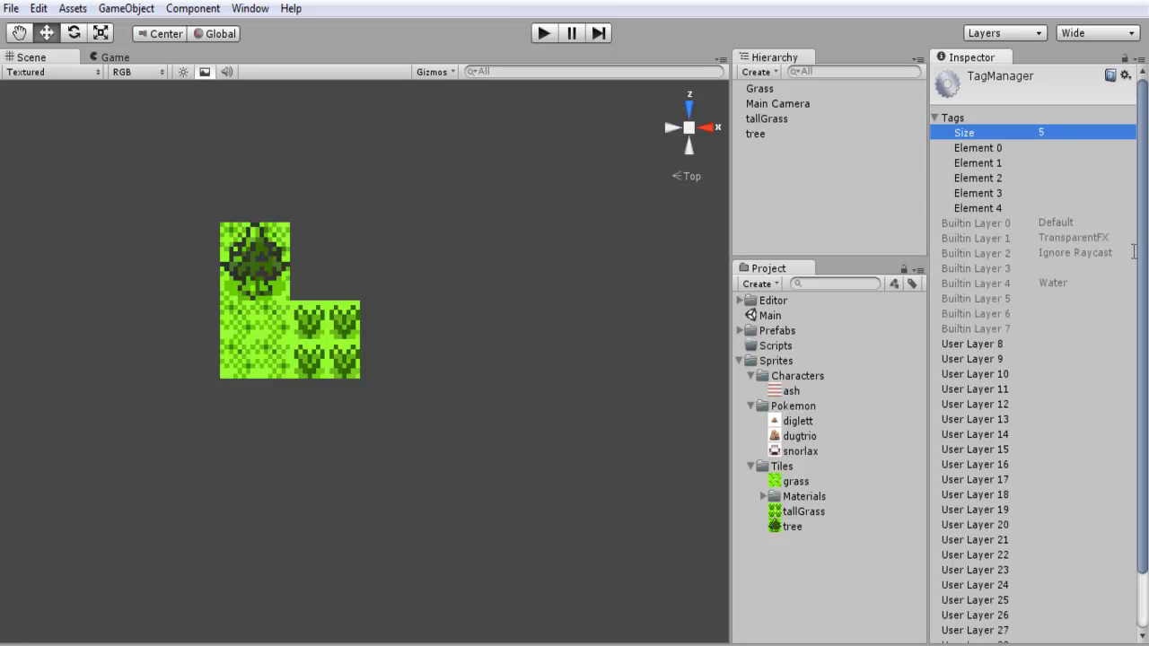
click(1075, 147)
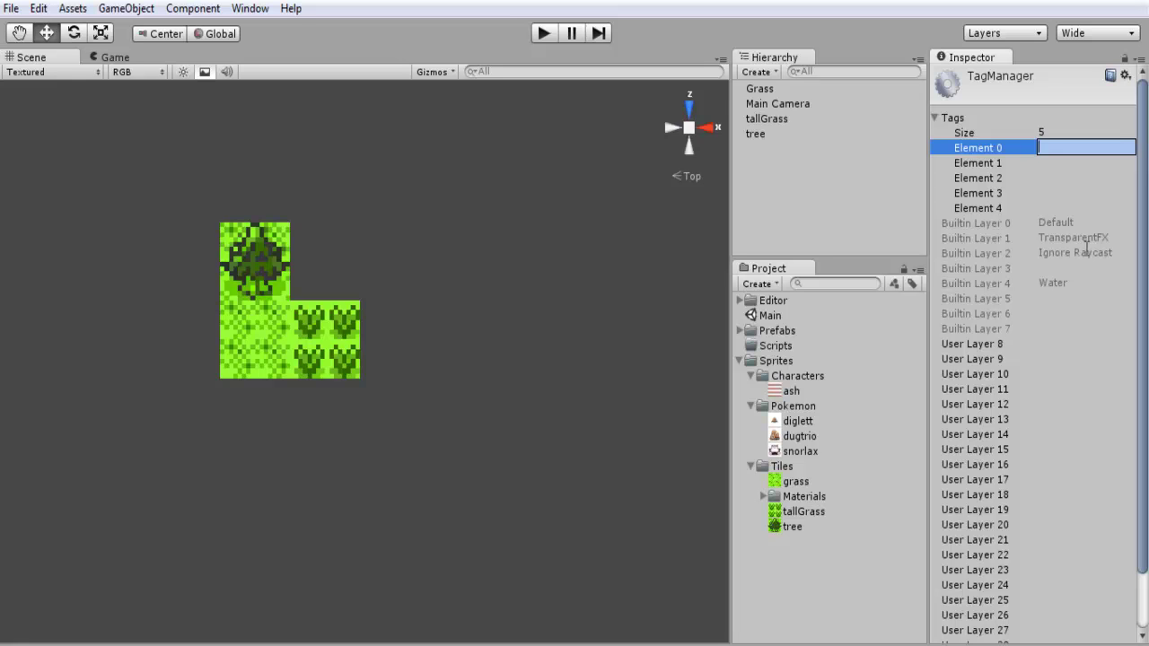
text(tallGrass)
key(Return)
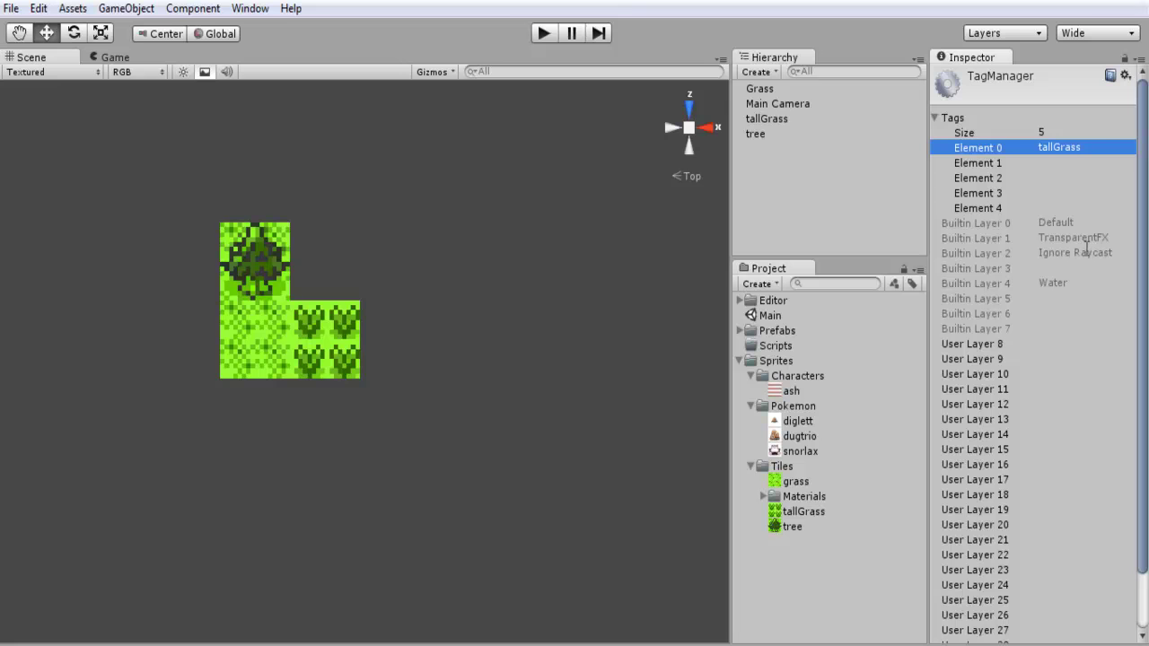
- Select the tallGrass tile and assign it the tallGrass tag
click(315, 338)
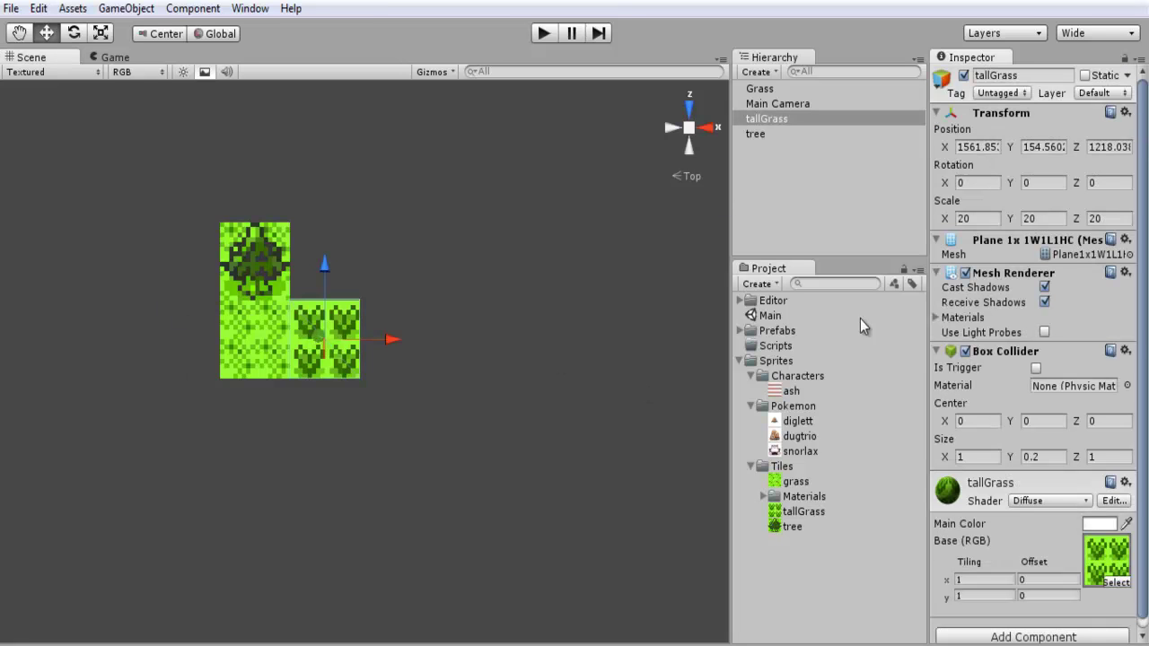
click(1002, 92)
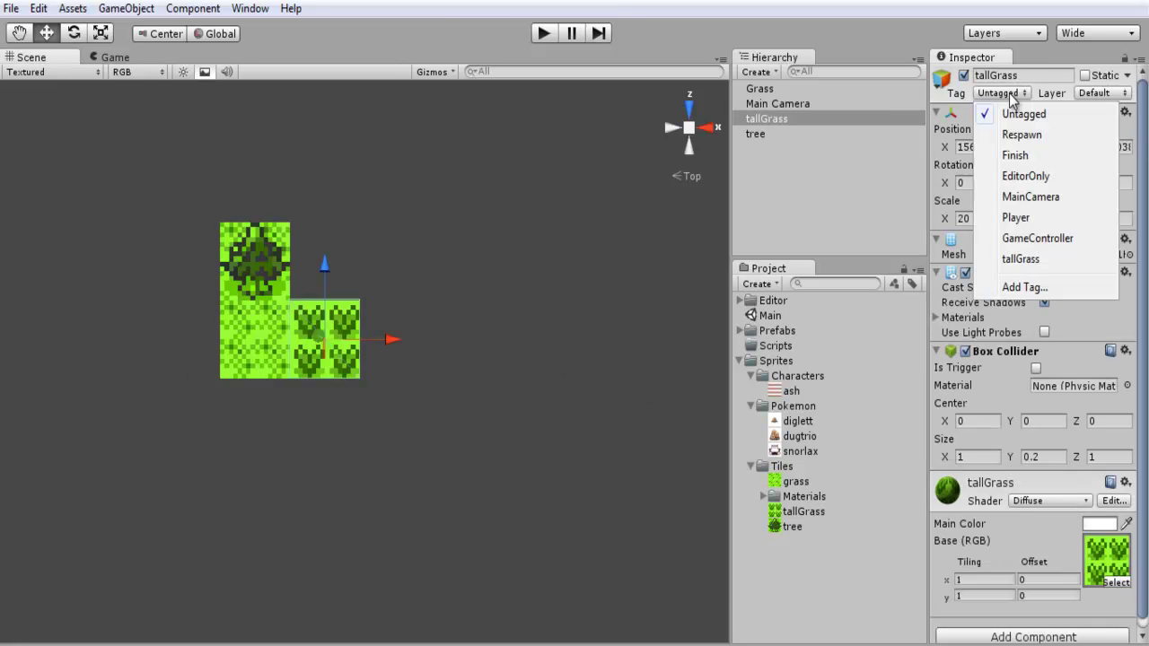
click(1031, 258)
scroll(1020, 411, down, 1)
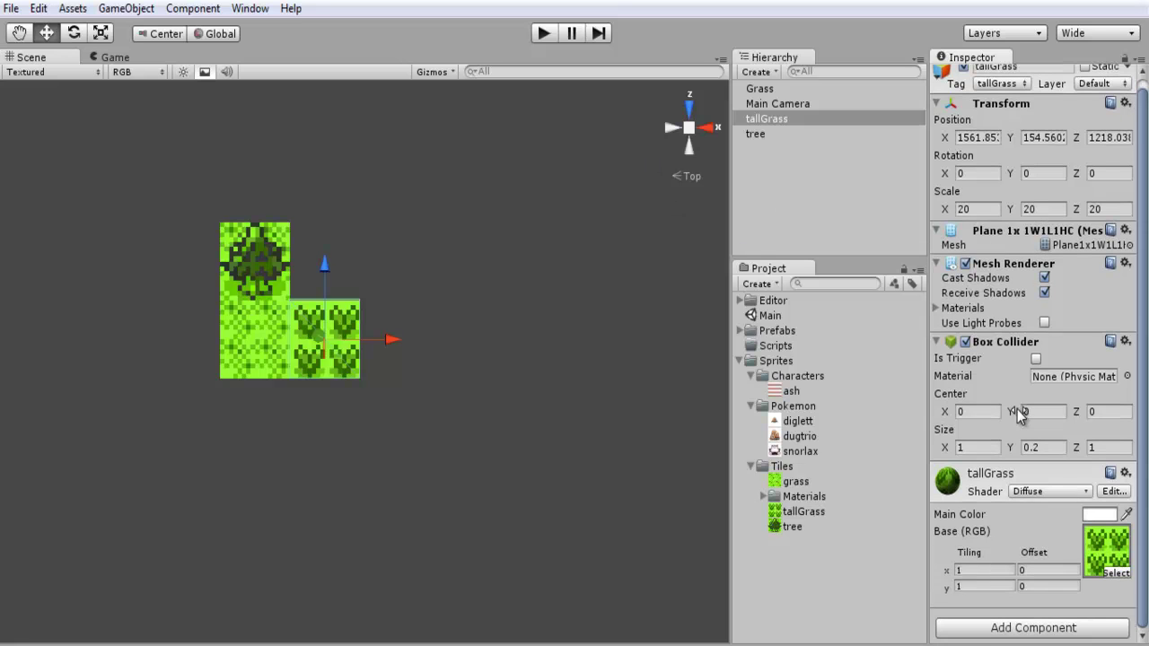
scroll(1018, 408, up, 1)
scroll(1013, 403, down, 1)
- Duplicate the Grass tile twice, placing copies below the tiles and one tile right
click(559, 325)
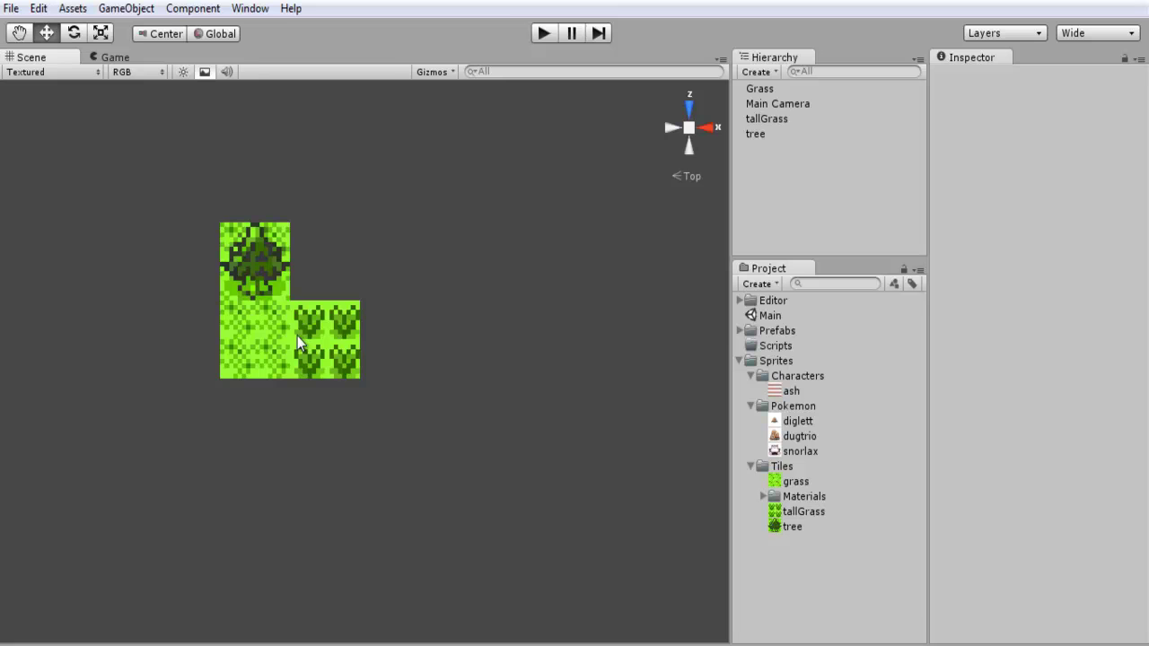
click(271, 337)
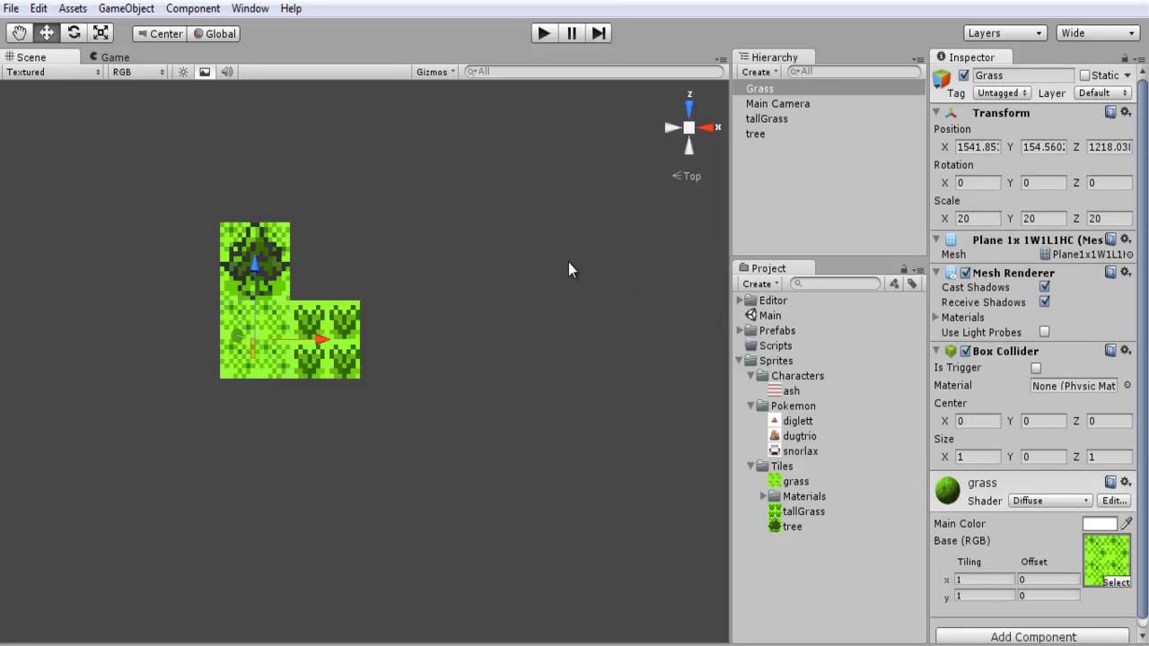
key(ctrl+d)
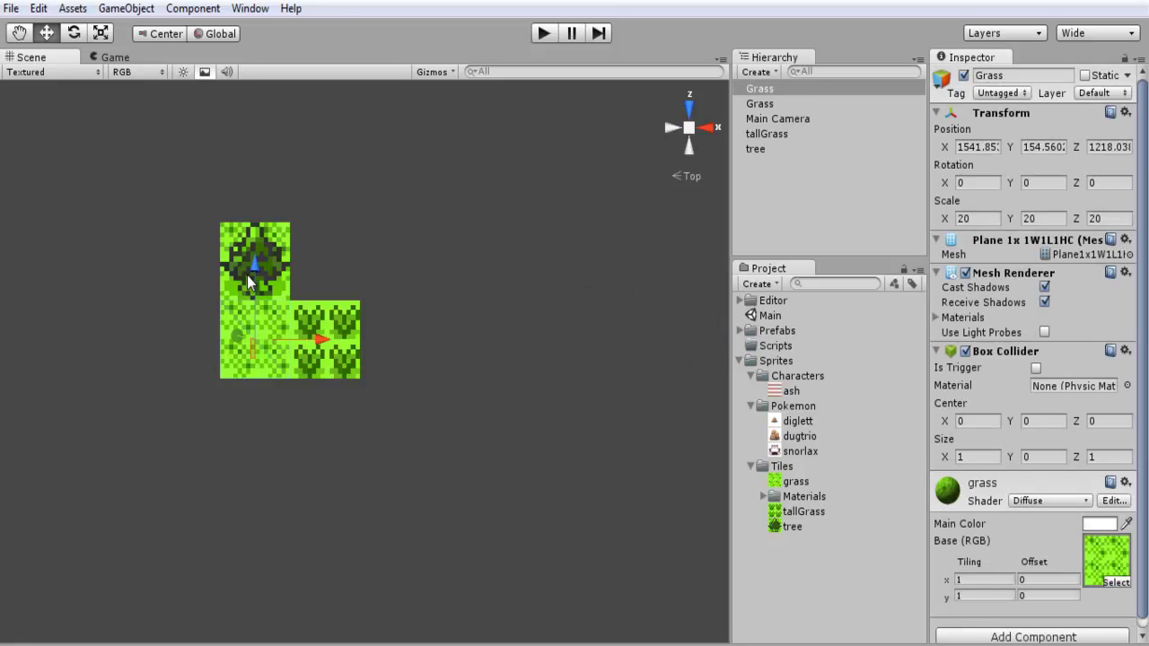
drag(251, 277, 235, 352)
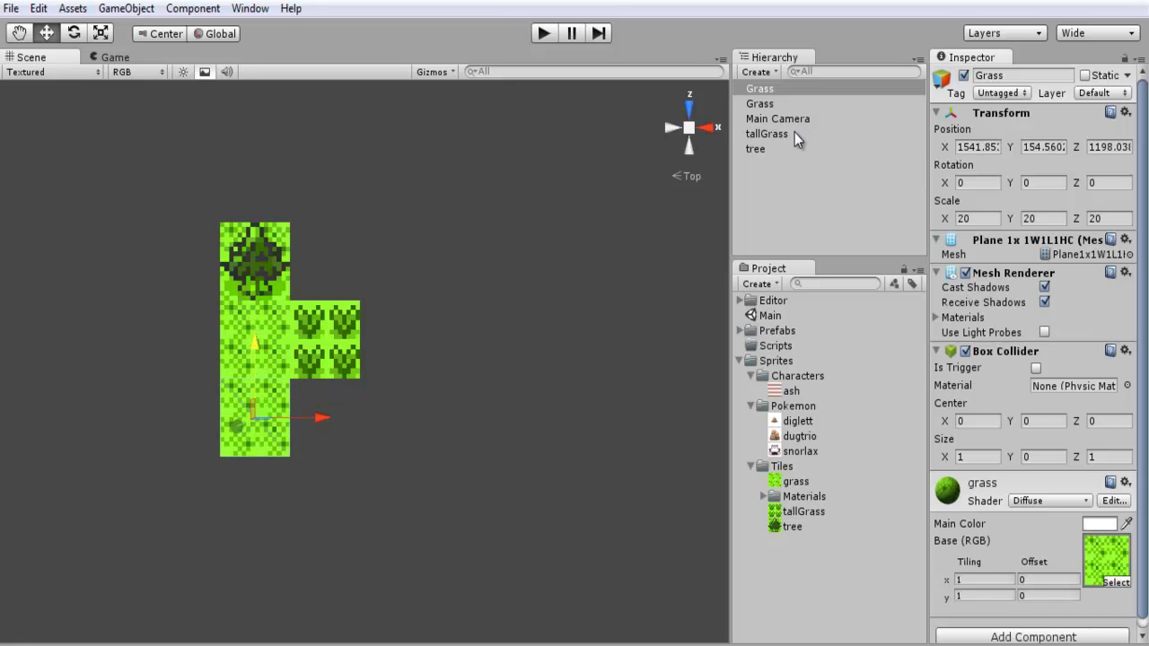
key(ctrl+d)
drag(303, 414, 372, 438)
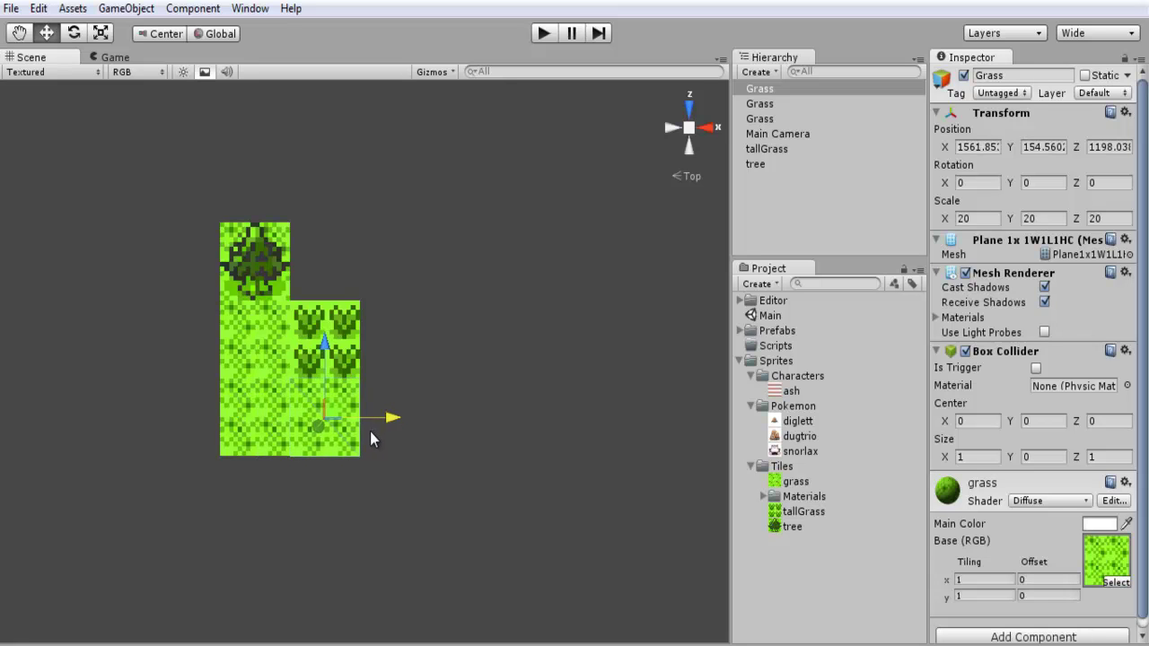
- Duplicate tallGrass twice, placing copies one row up and one tile right
click(335, 320)
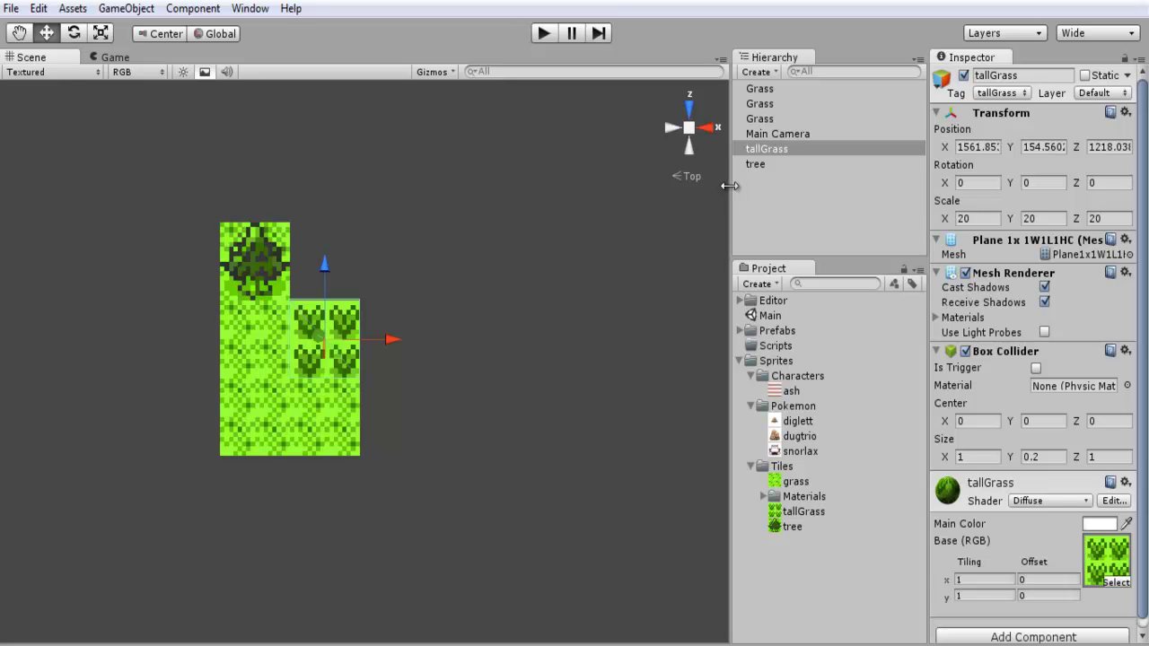
key(ctrl+d)
drag(322, 299, 328, 214)
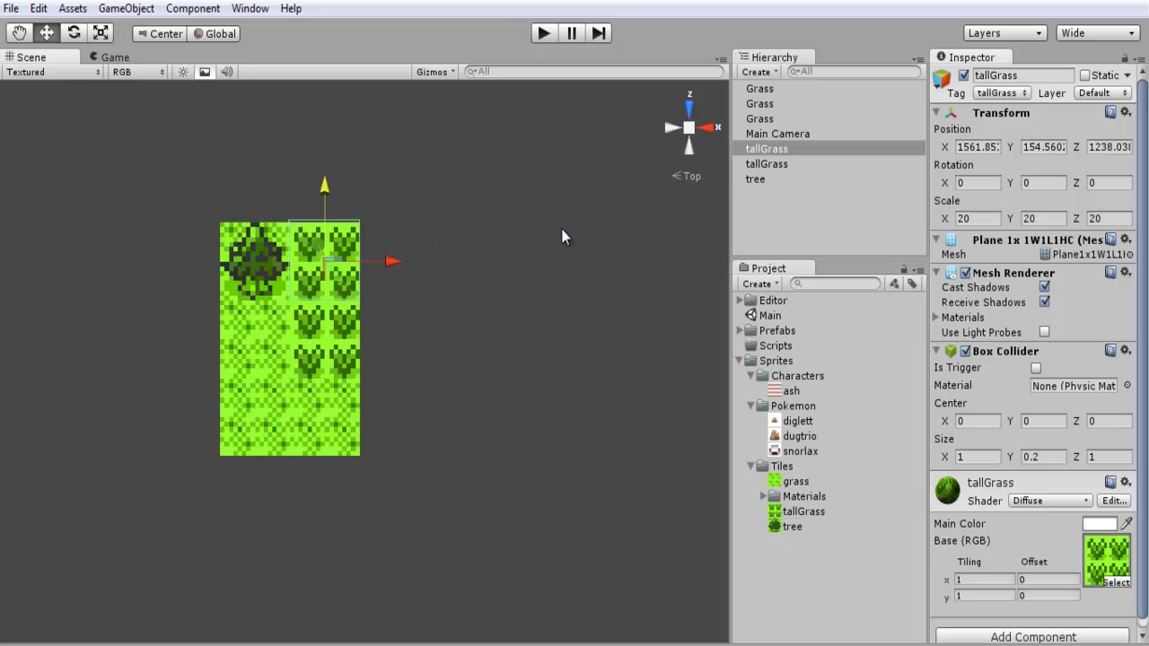
key(ctrl+d)
drag(385, 261, 441, 265)
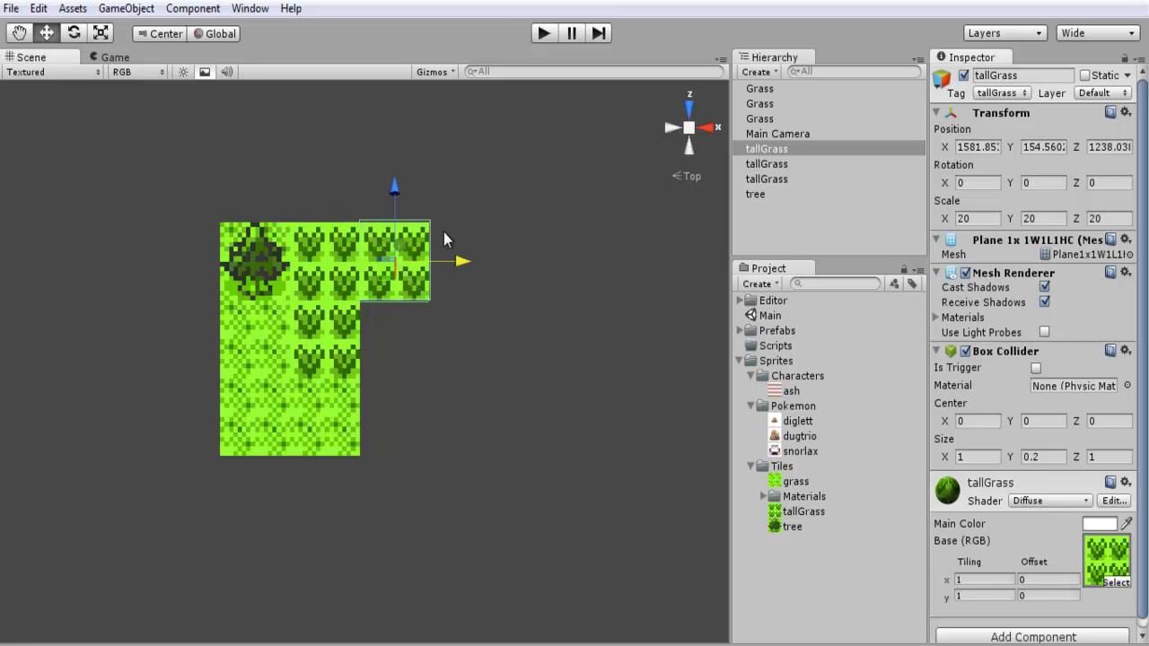
- Add two more tall-grass copies, moving them into the remaining gaps of the tall-grass band
key(ctrl+d)
drag(395, 213, 385, 283)
drag(439, 341, 512, 344)
drag(465, 302, 465, 224)
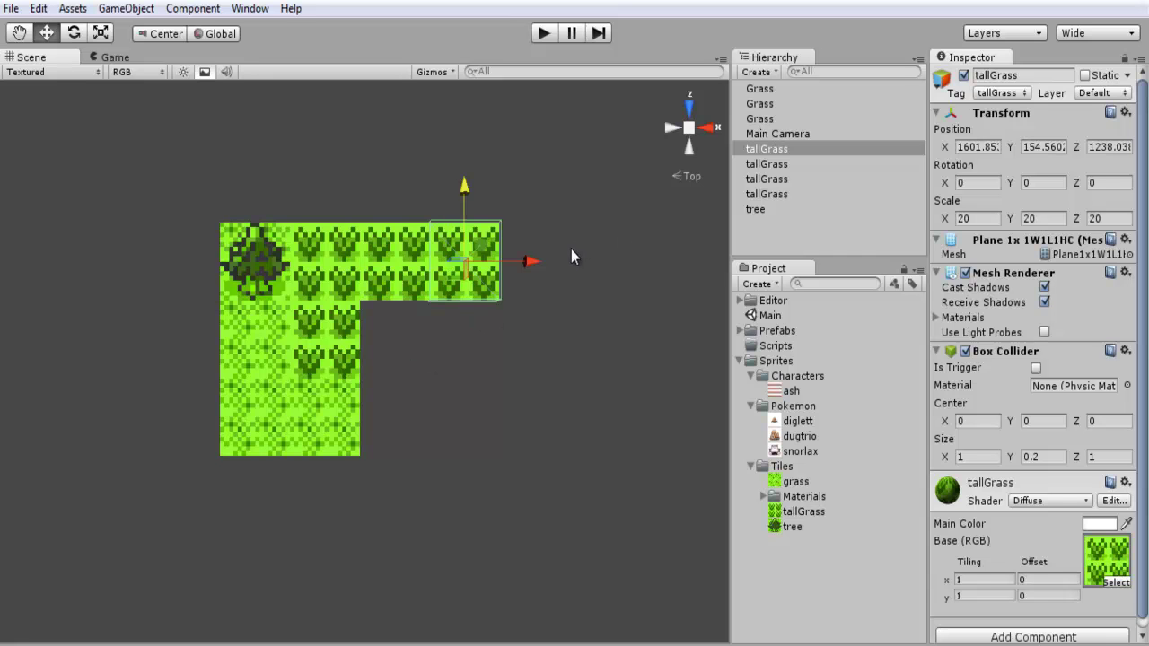
key(ctrl+d)
drag(465, 215, 455, 285)
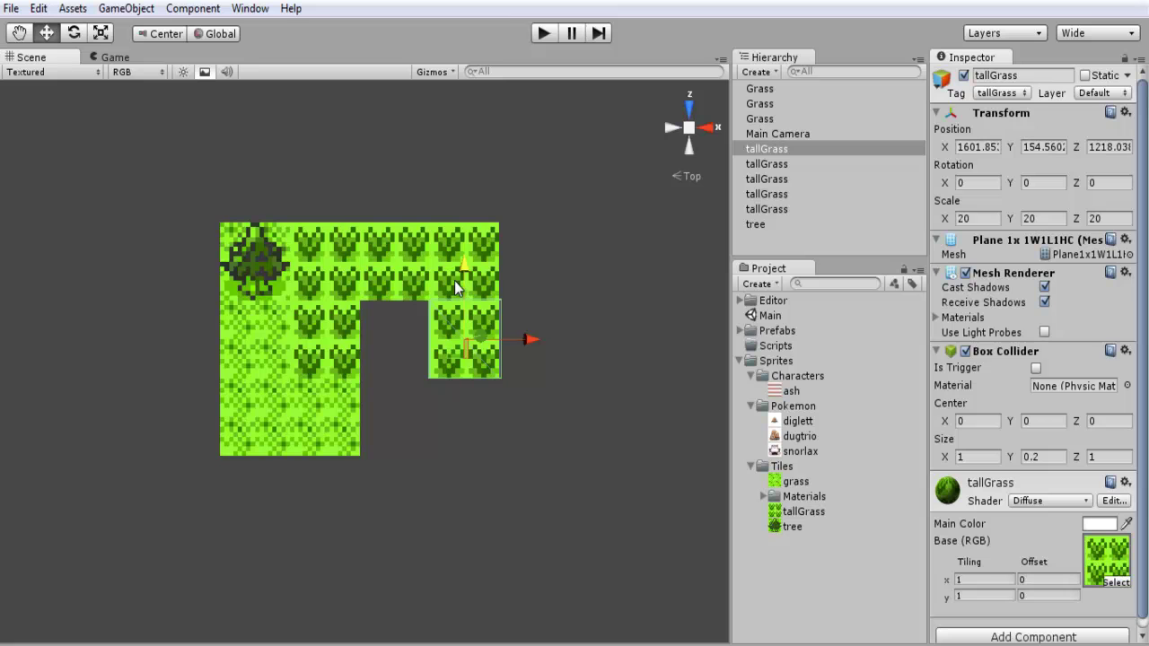
drag(528, 339, 453, 345)
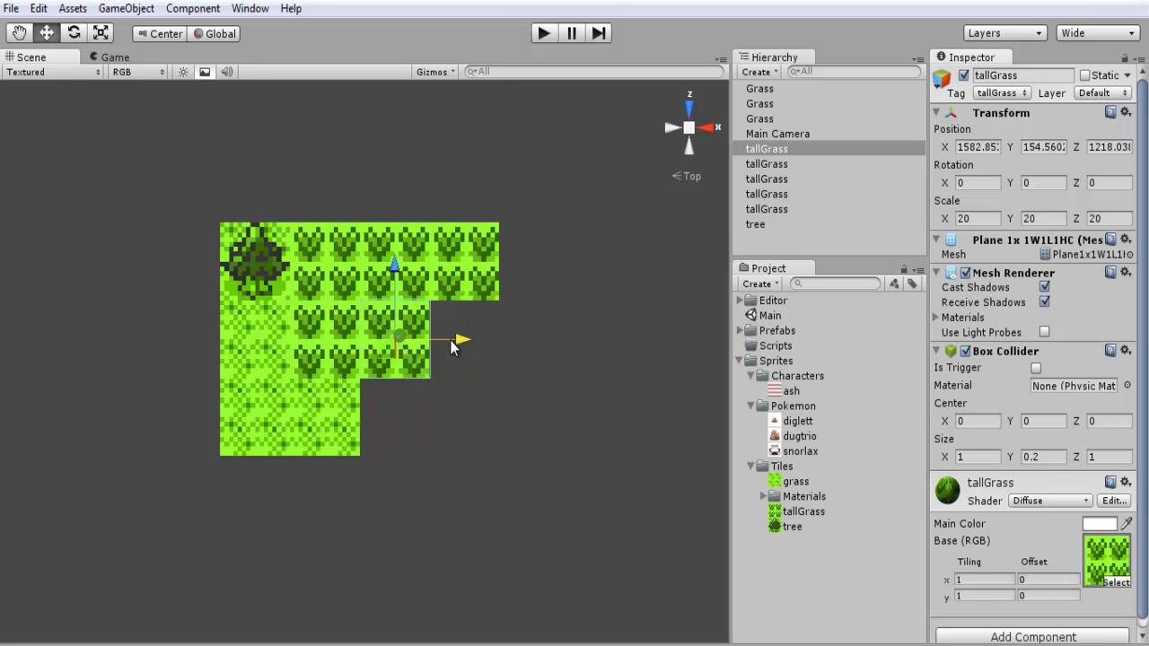
- Duplicate a lower grass tile and place the copy one tile to the right
click(342, 400)
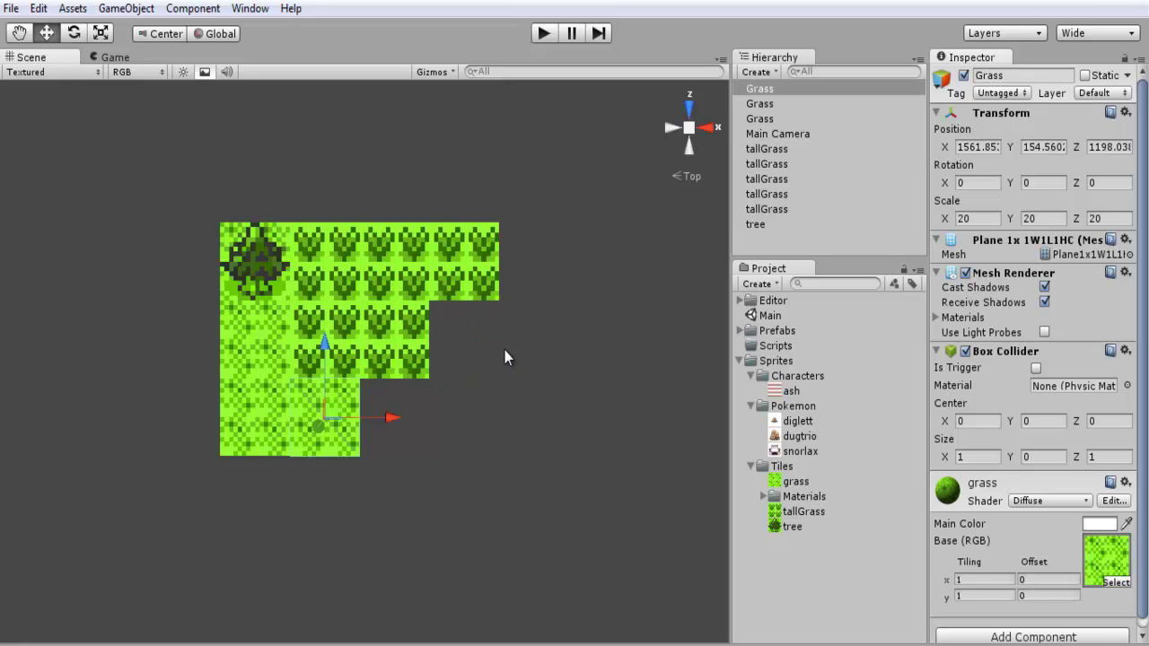
key(ctrl+d)
drag(377, 418, 446, 420)
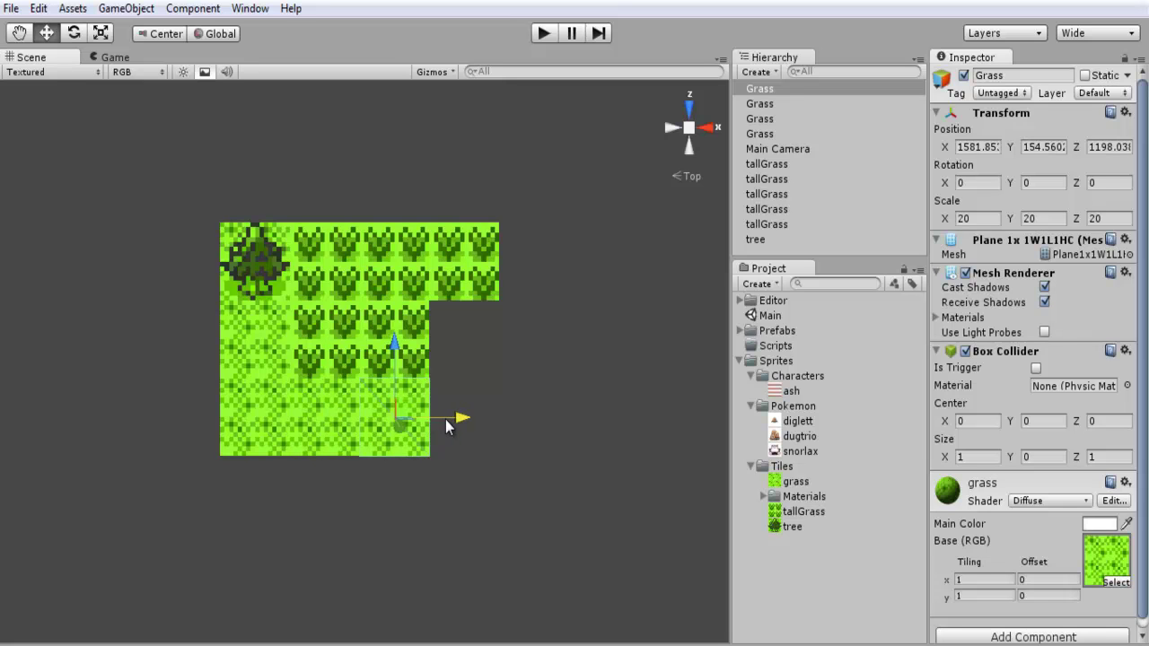
- Select three Grass tiles, duplicate them and move the copies down one row
click(784, 131)
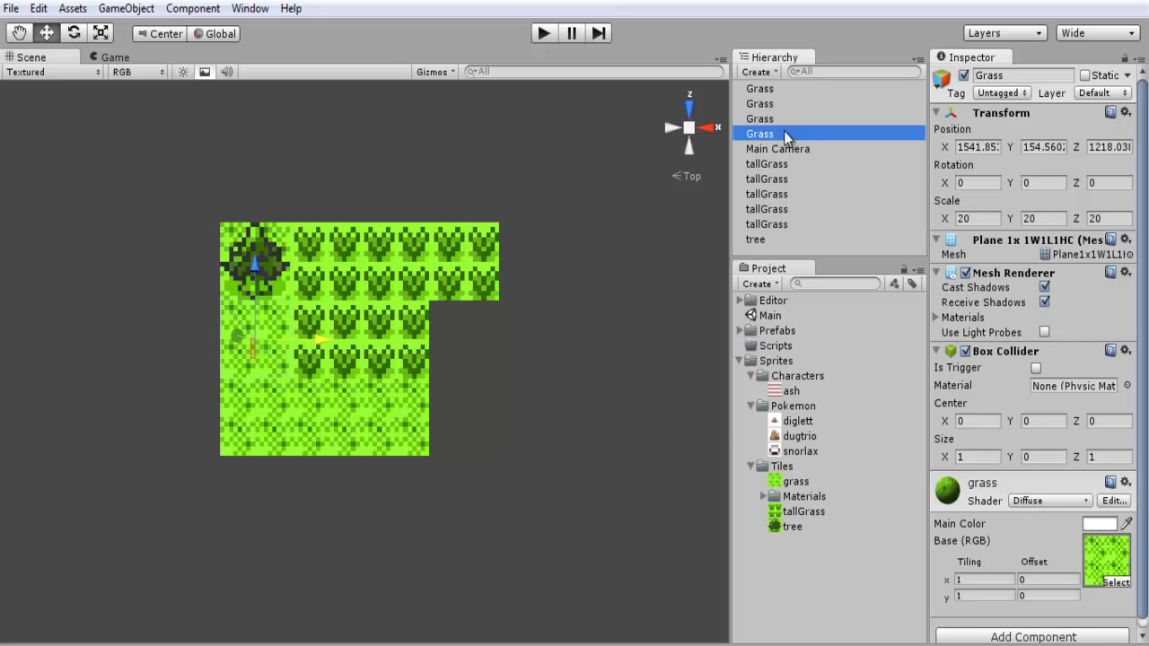
click(781, 122)
shift+click(775, 90)
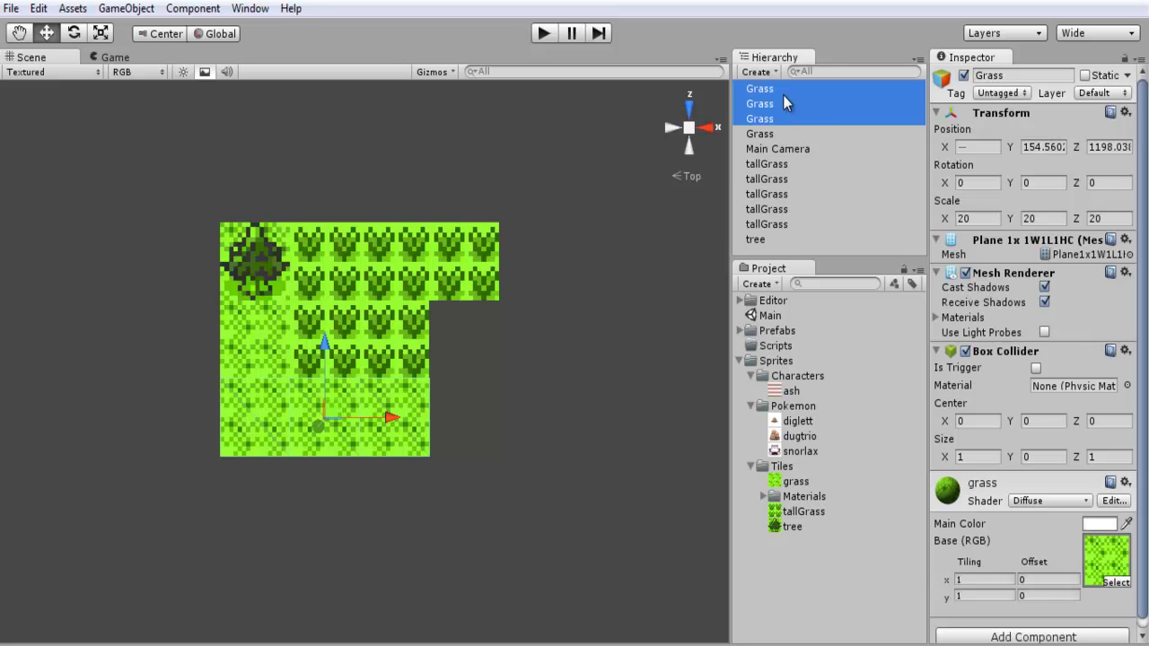
key(ctrl+d)
drag(327, 370, 321, 446)
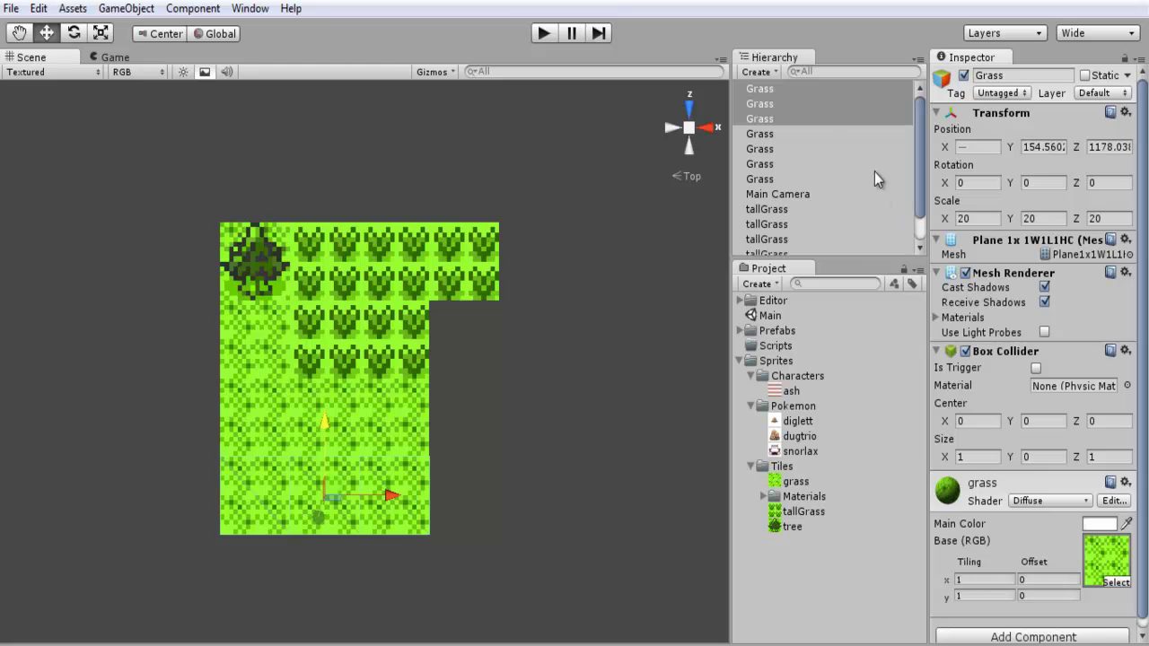
- Duplicate six selected Grass tiles and shift the copies right beside the lower grass
shift+click(783, 164)
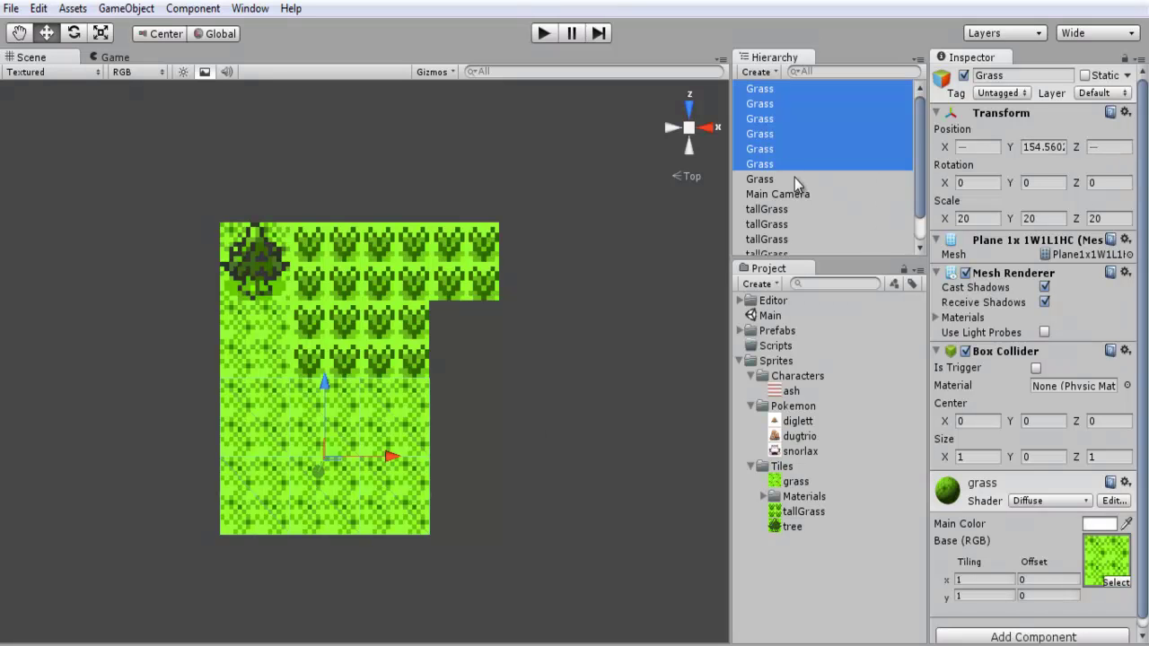
key(ctrl+d)
mouse_move(328, 408)
mouse_down()
mouse_move(316, 475)
mouse_move(316, 421)
mouse_move(330, 429)
mouse_up()
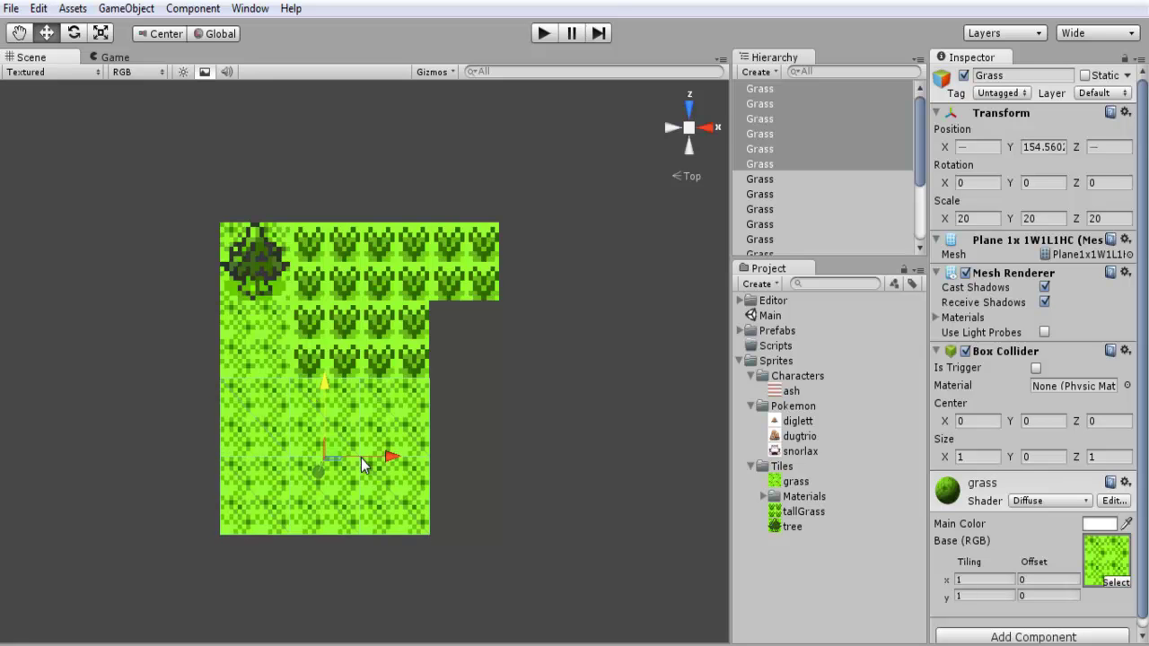
drag(364, 464, 573, 464)
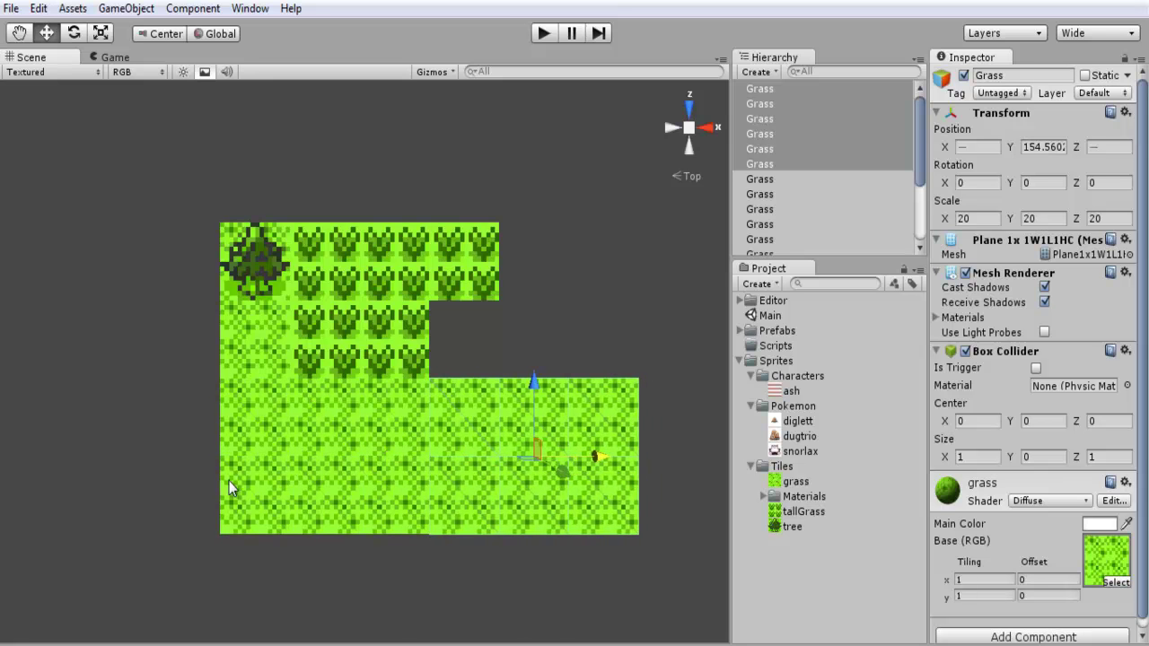
- Deselect the Grass tile and save the current tile scene
click(576, 320)
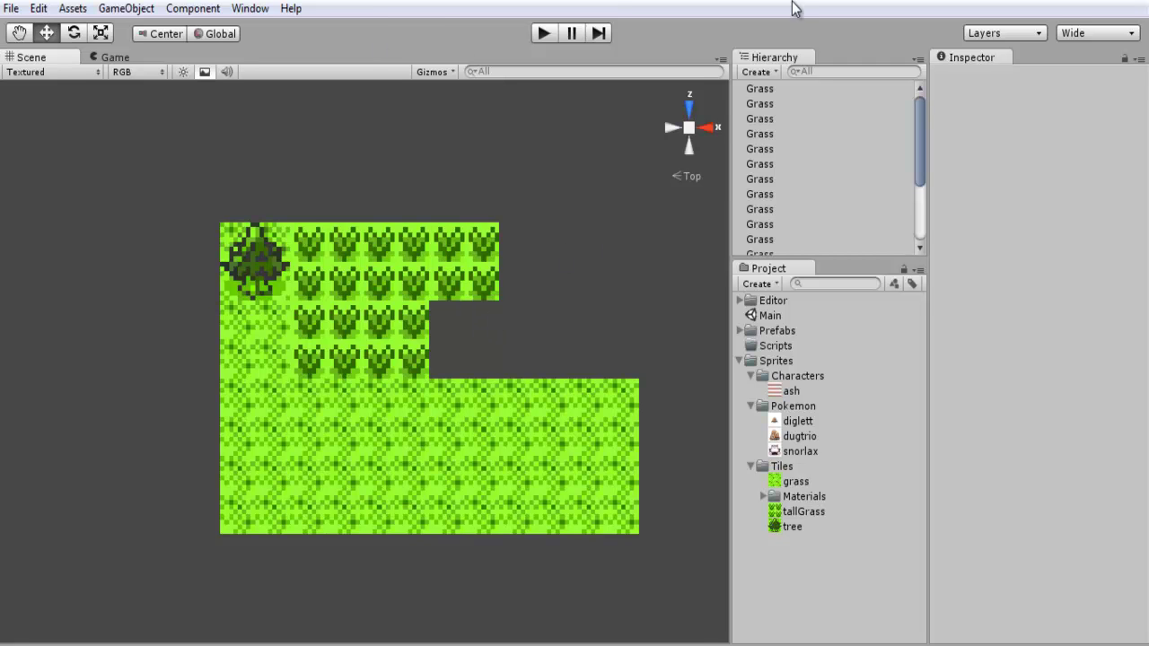
alt+drag(487, 287, 480, 98)
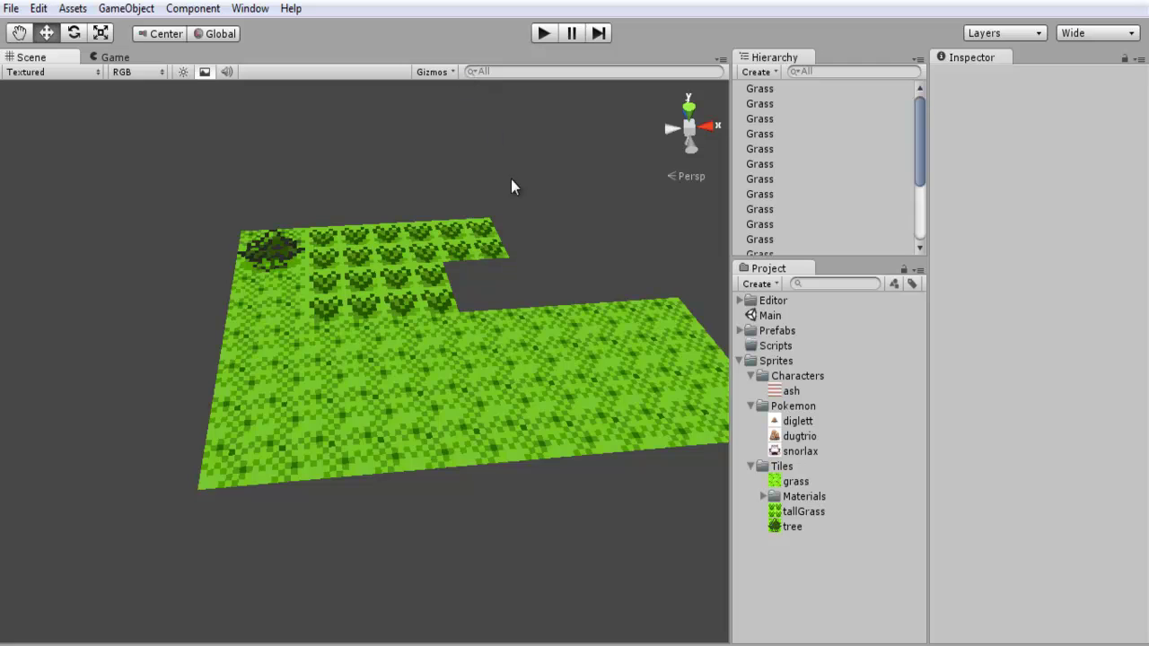
click(11, 8)
click(43, 81)
- Save the project as well
click(11, 8)
click(66, 174)
alt+drag(414, 286, 467, 274)
scroll(822, 194, down, 5)
scroll(826, 184, up, 3)
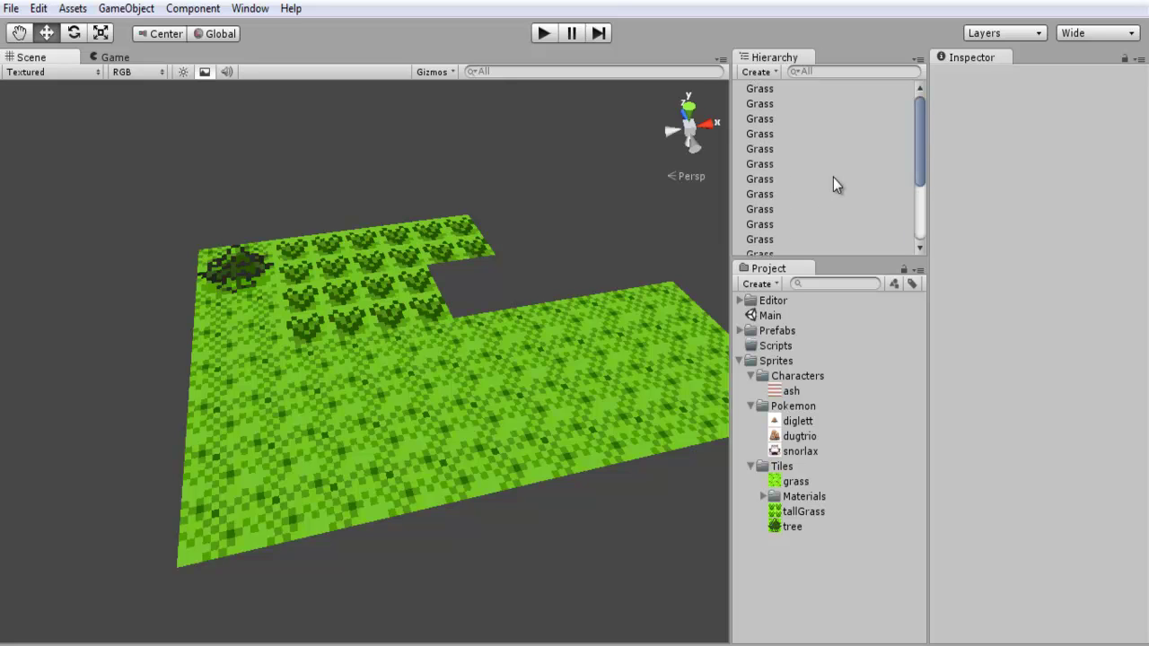
- Create an empty GameObject and rename it 'Area1'
click(126, 8)
mouse_move(171, 51)
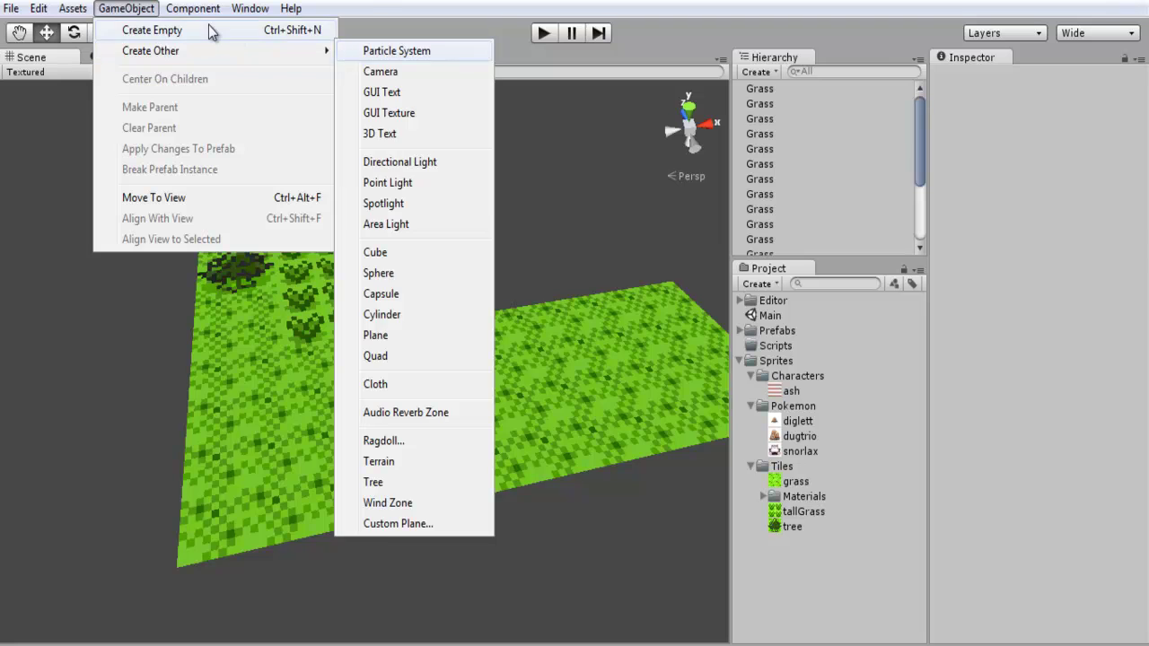
click(151, 30)
alt+drag(421, 233, 450, 223)
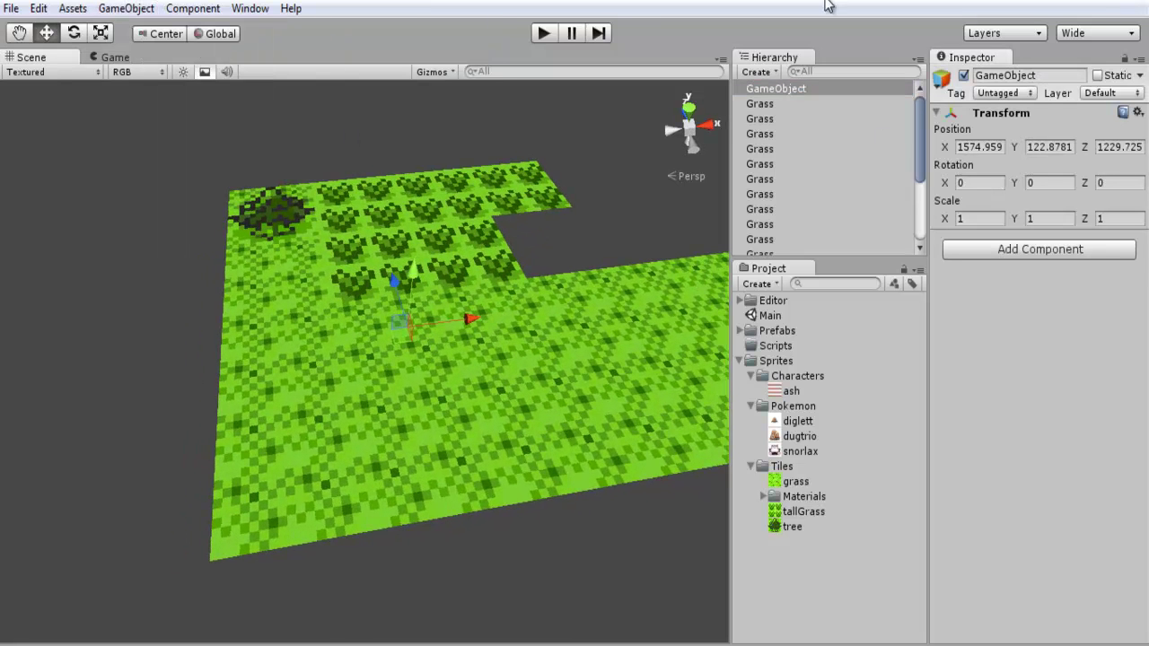
click(804, 89)
click(817, 91)
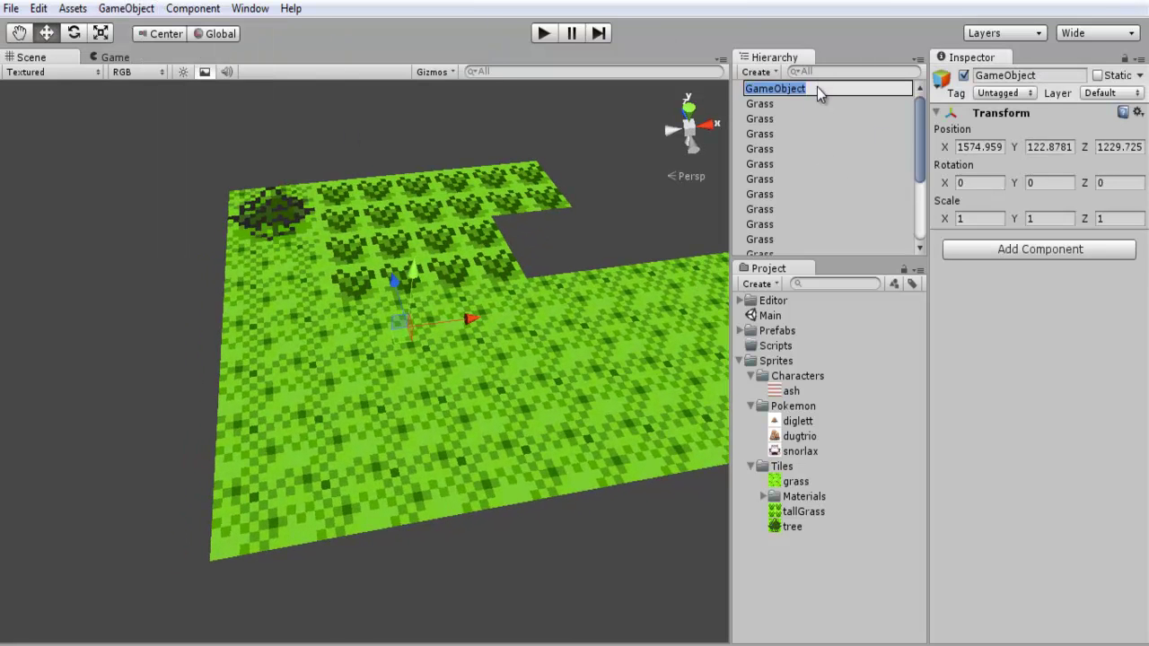
text(A)
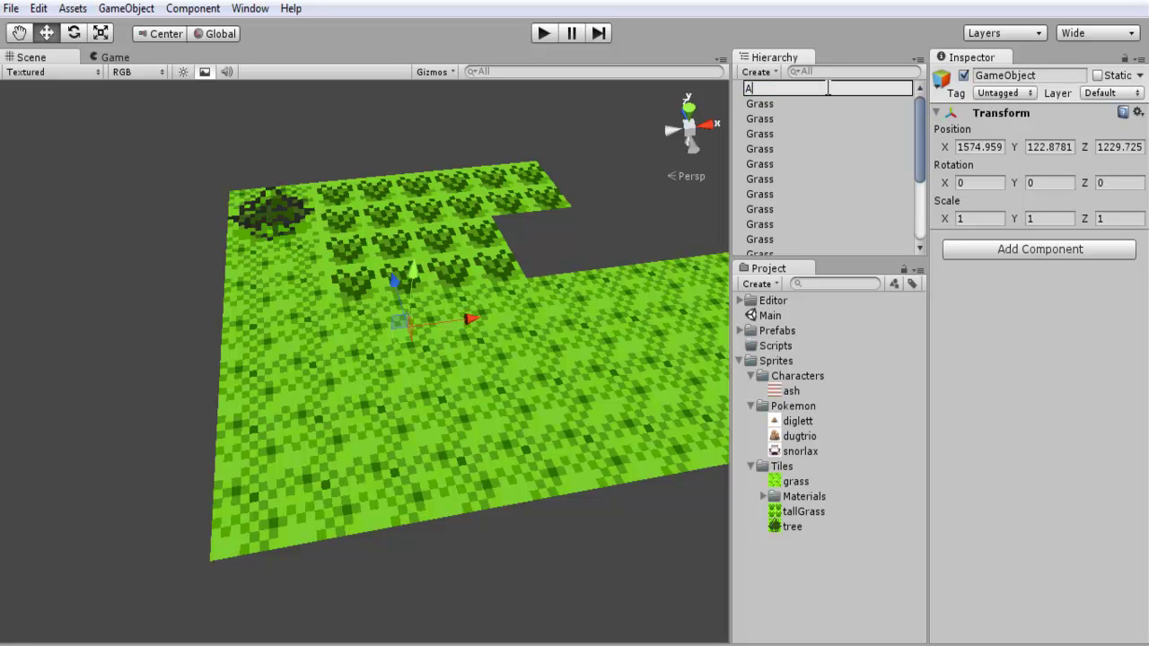
text(rea1)
key(Return)
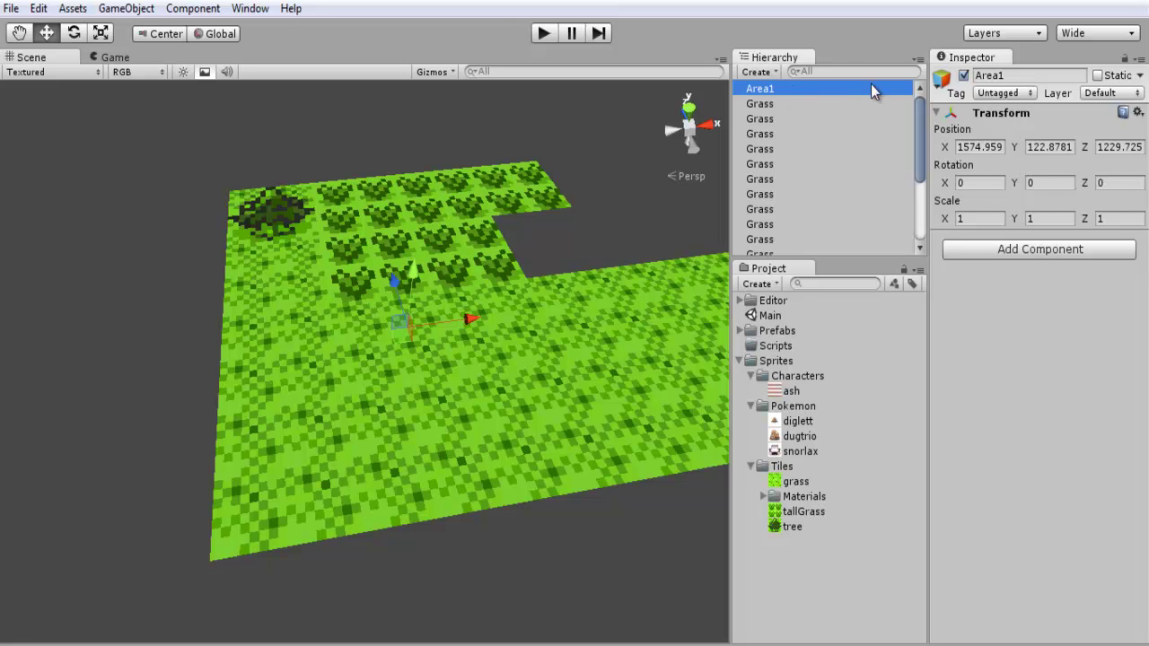
- Give Area1 a red label icon and check it can be selected from the label
click(940, 79)
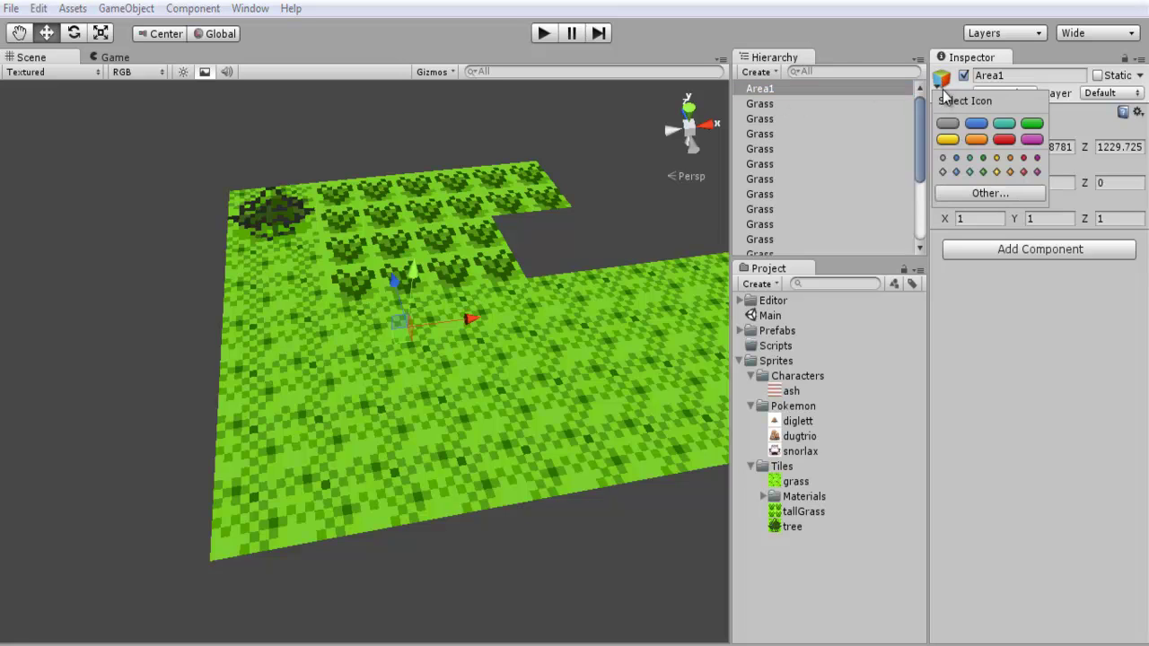
click(1004, 140)
click(625, 197)
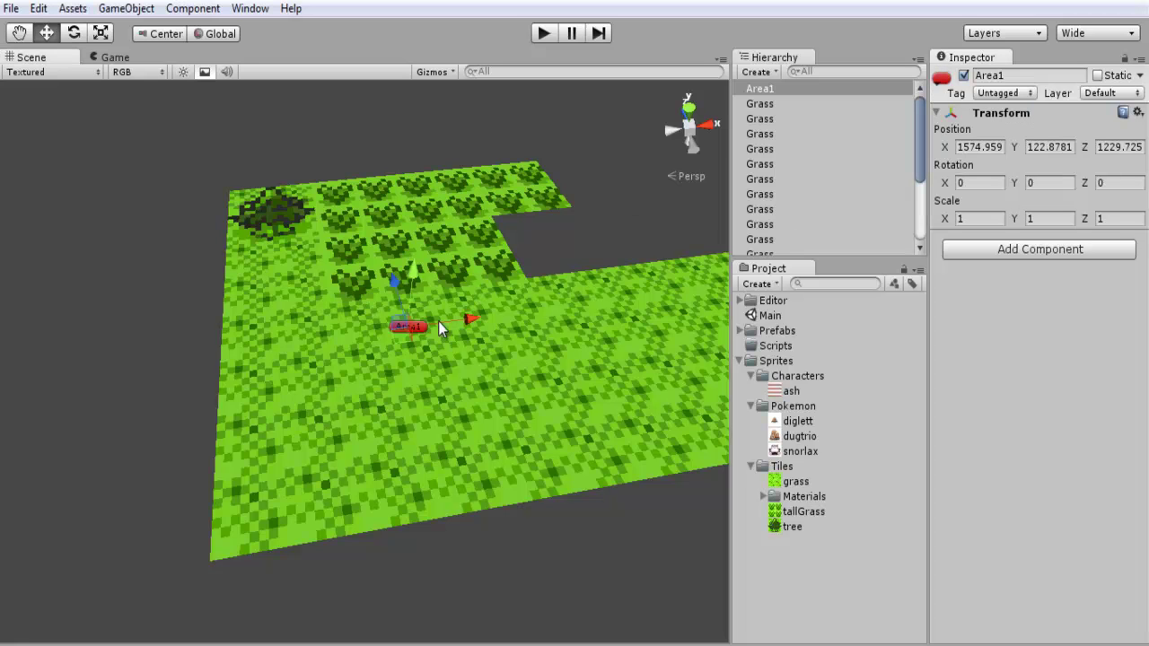
click(759, 103)
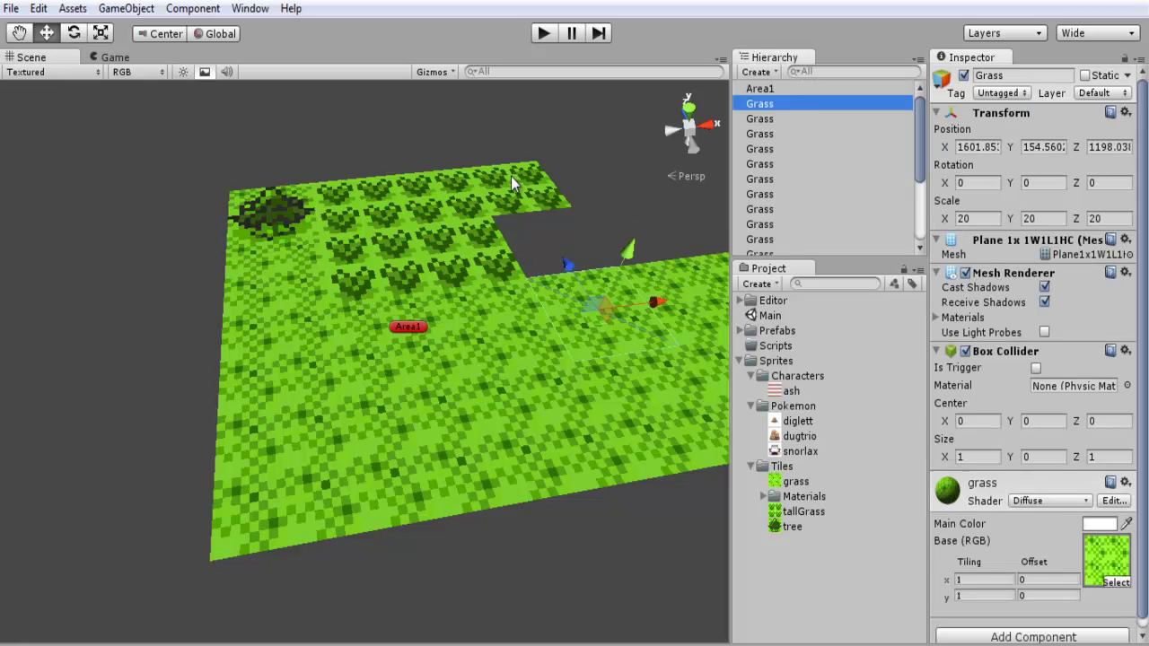
click(414, 329)
click(610, 229)
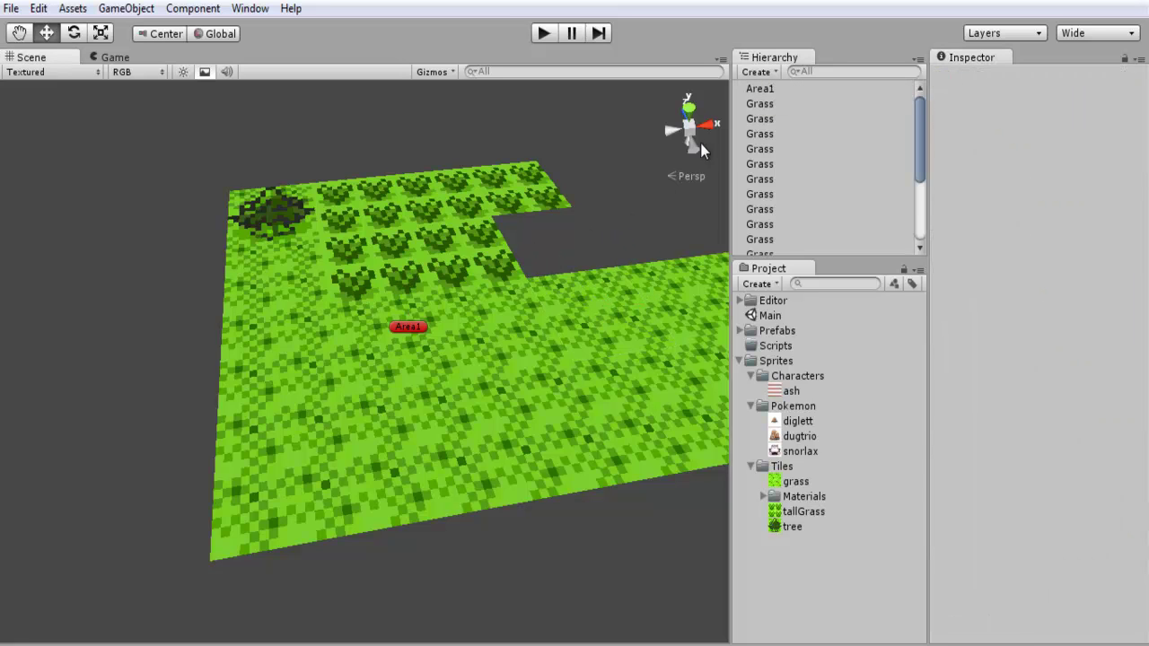
click(769, 103)
- Select all Grass, tallGrass and tree tiles and parent them under Area1
scroll(805, 152, down, 4)
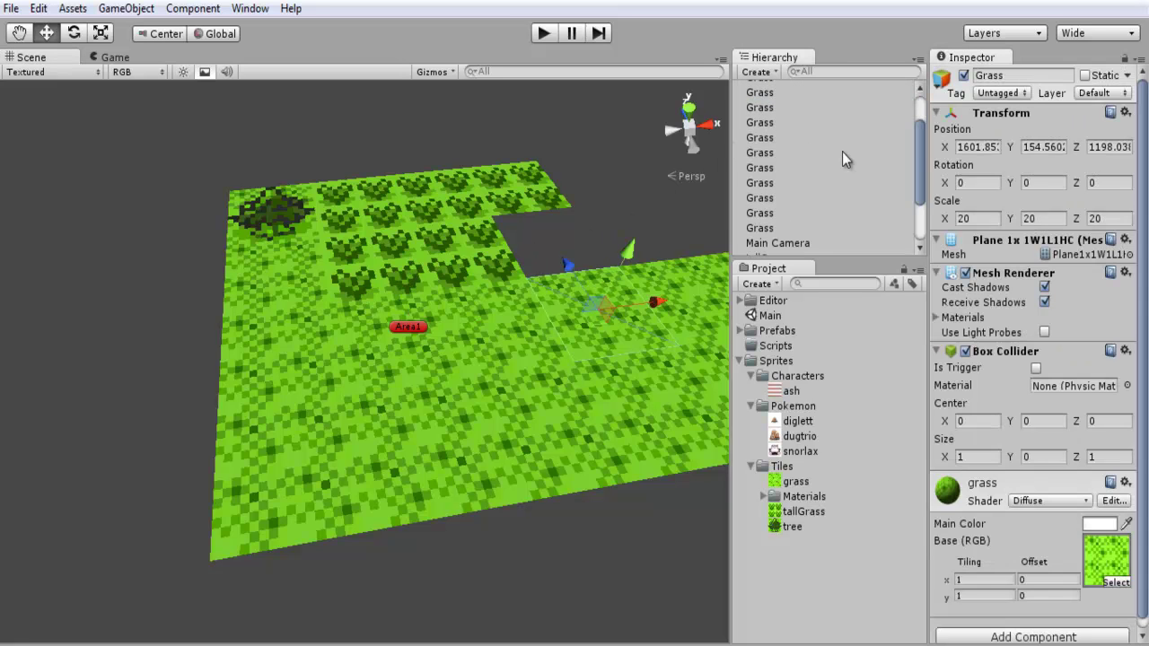
shift+click(795, 143)
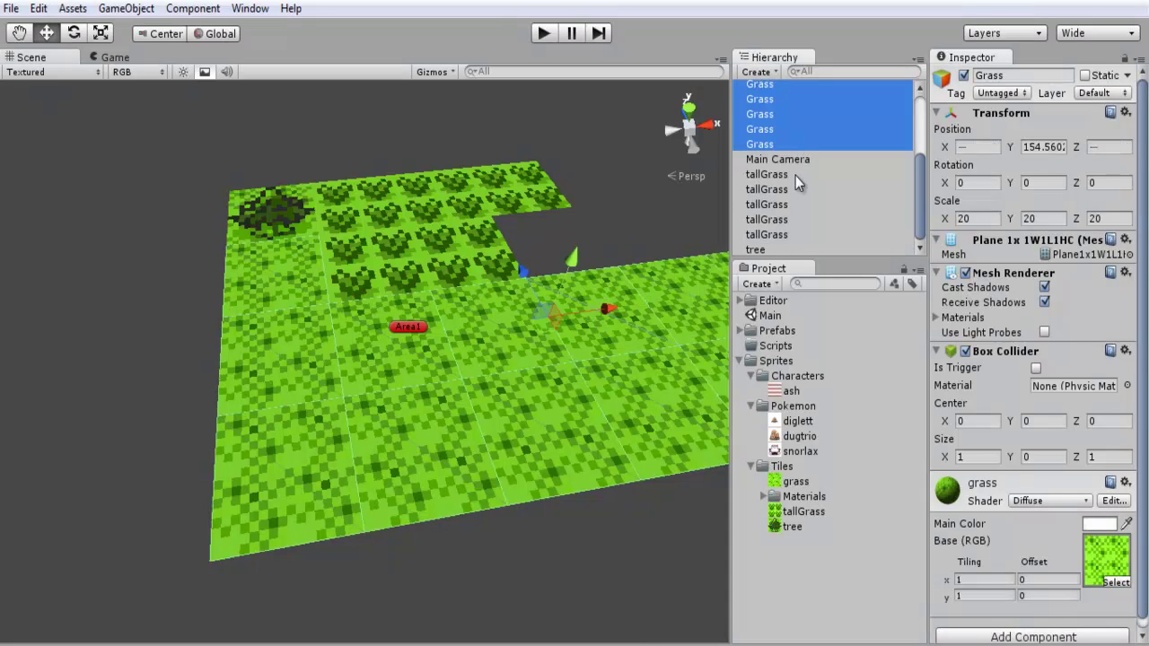
ctrl+click(791, 174)
ctrl+click(789, 190)
ctrl+click(788, 206)
ctrl+click(786, 221)
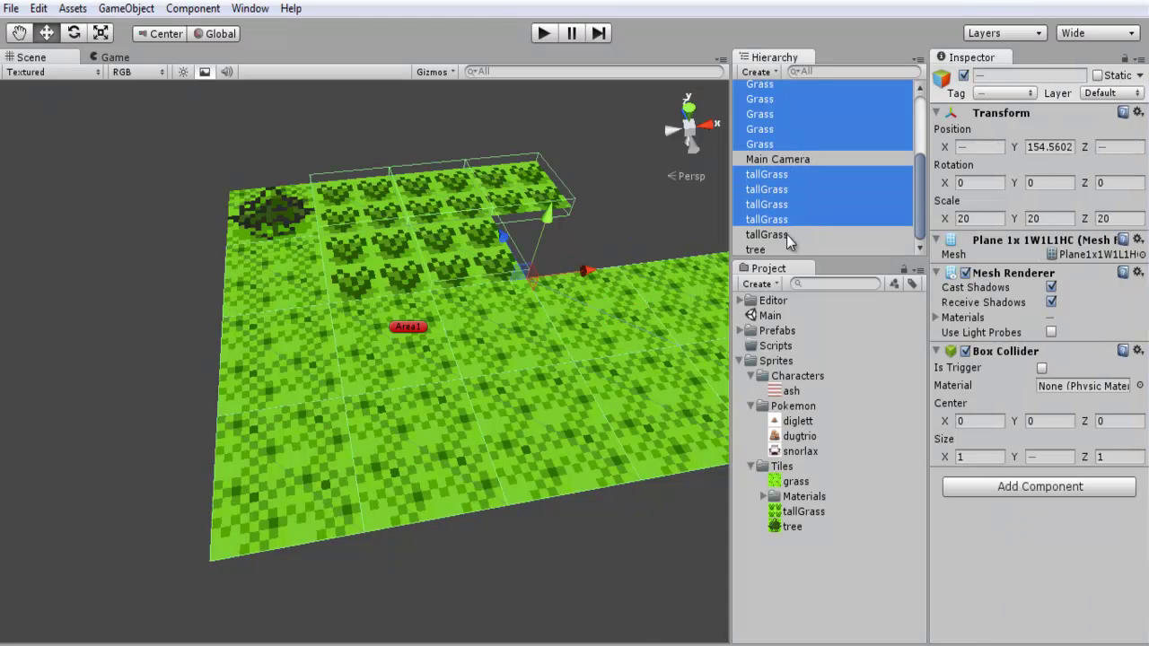
ctrl+click(786, 234)
ctrl+click(785, 249)
scroll(788, 236, up, 3)
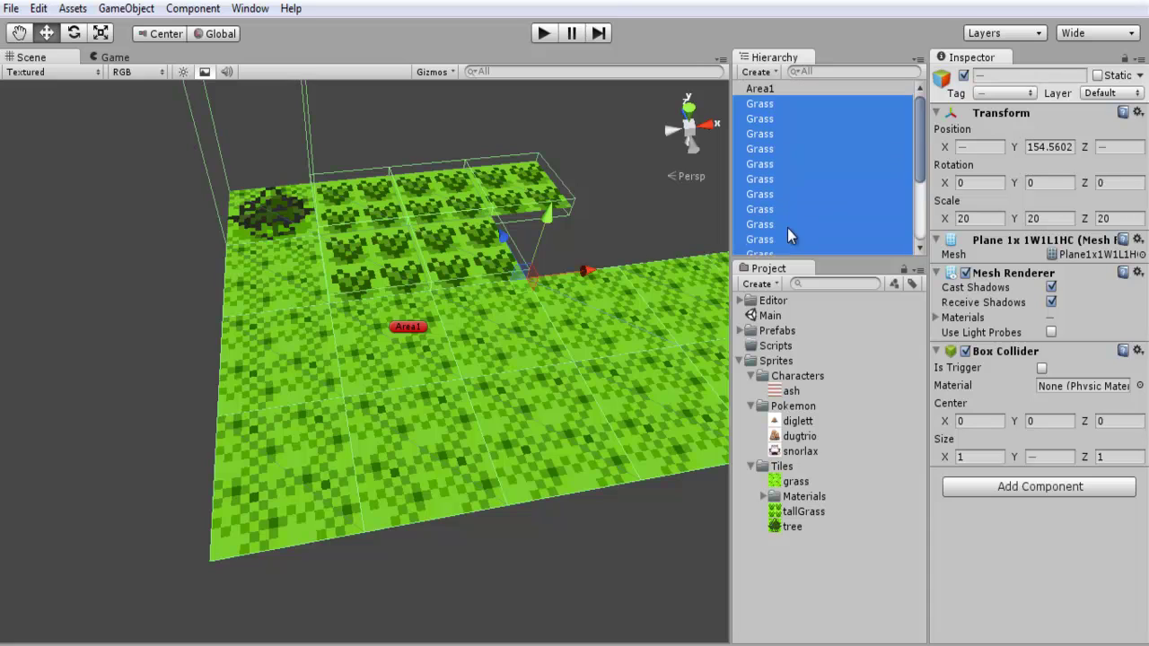
drag(750, 110, 765, 89)
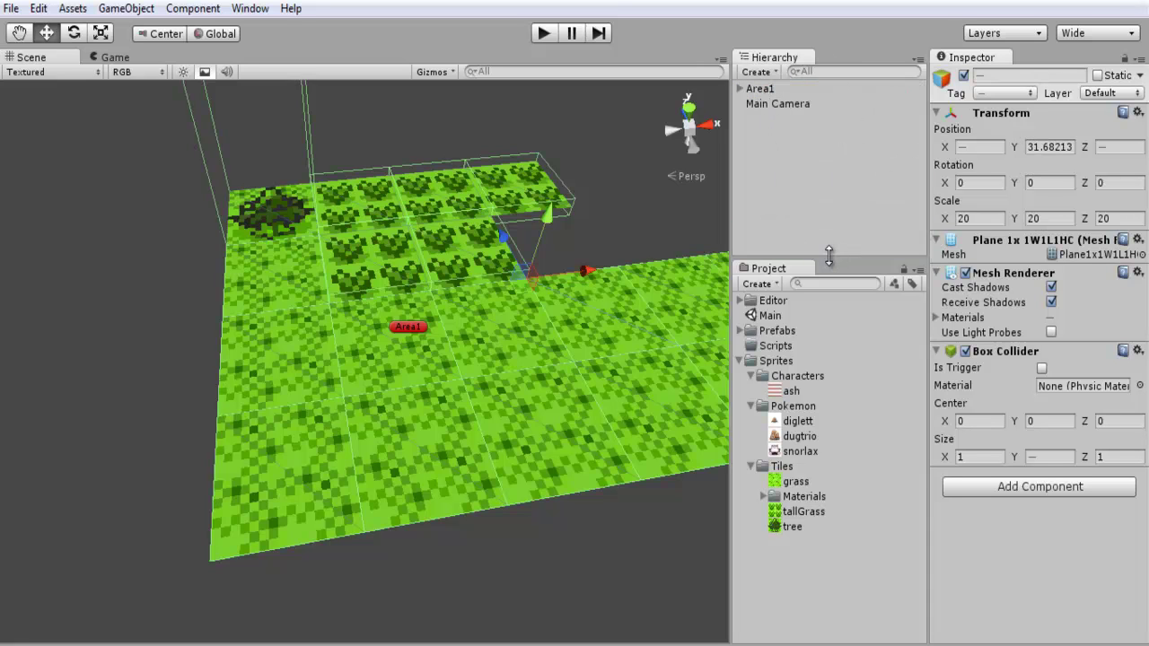
- Expand Area1 to confirm the tiles are nested inside, then collapse it
drag(828, 258, 828, 333)
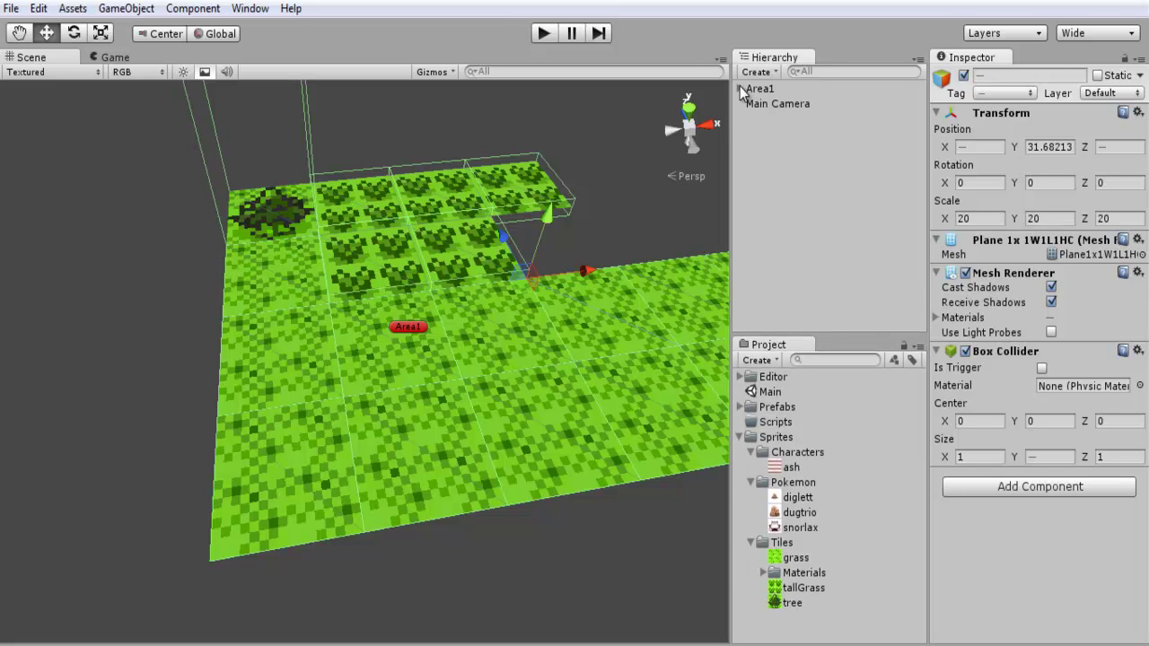
alt+drag(200, 195, 725, 148)
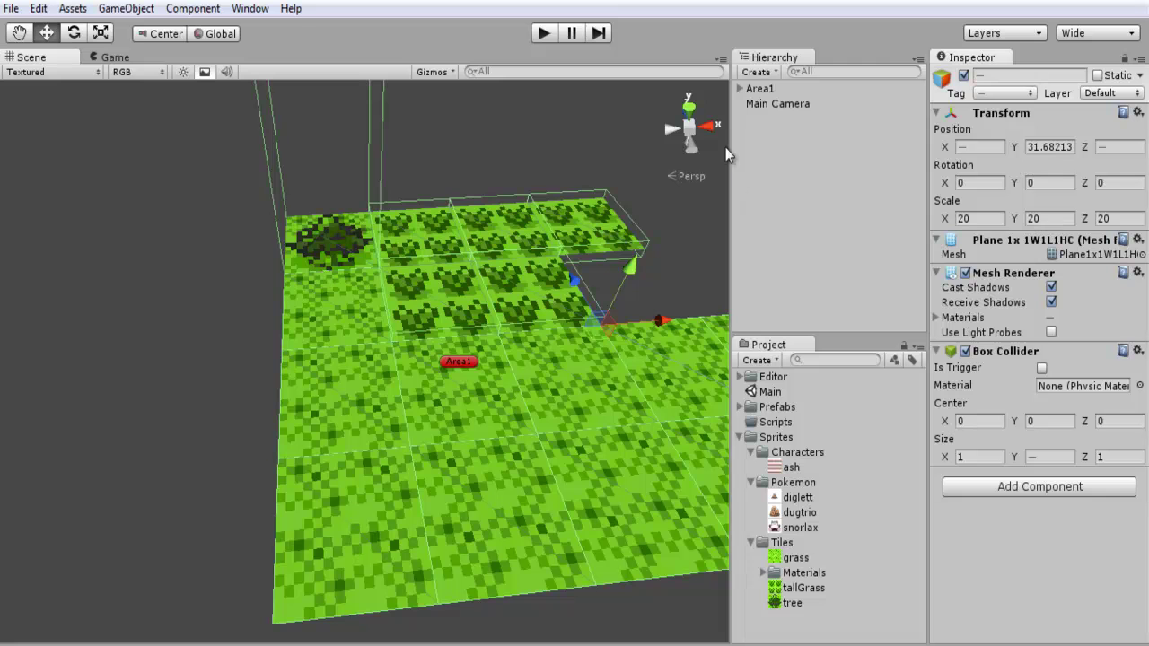
click(739, 89)
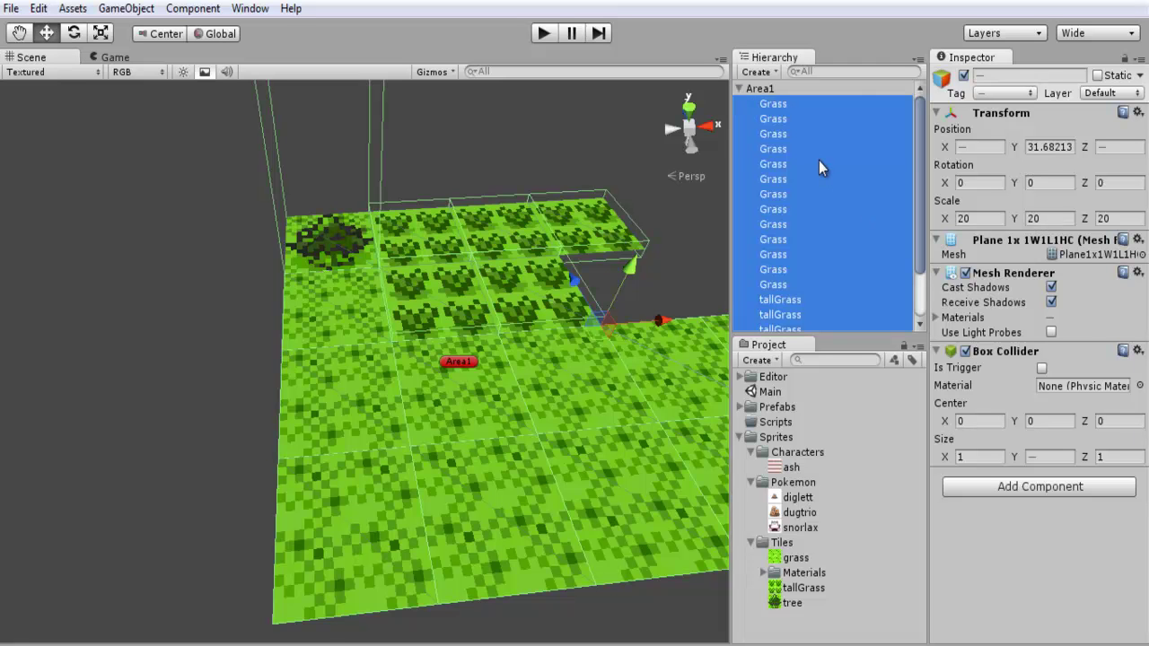
click(818, 163)
click(739, 89)
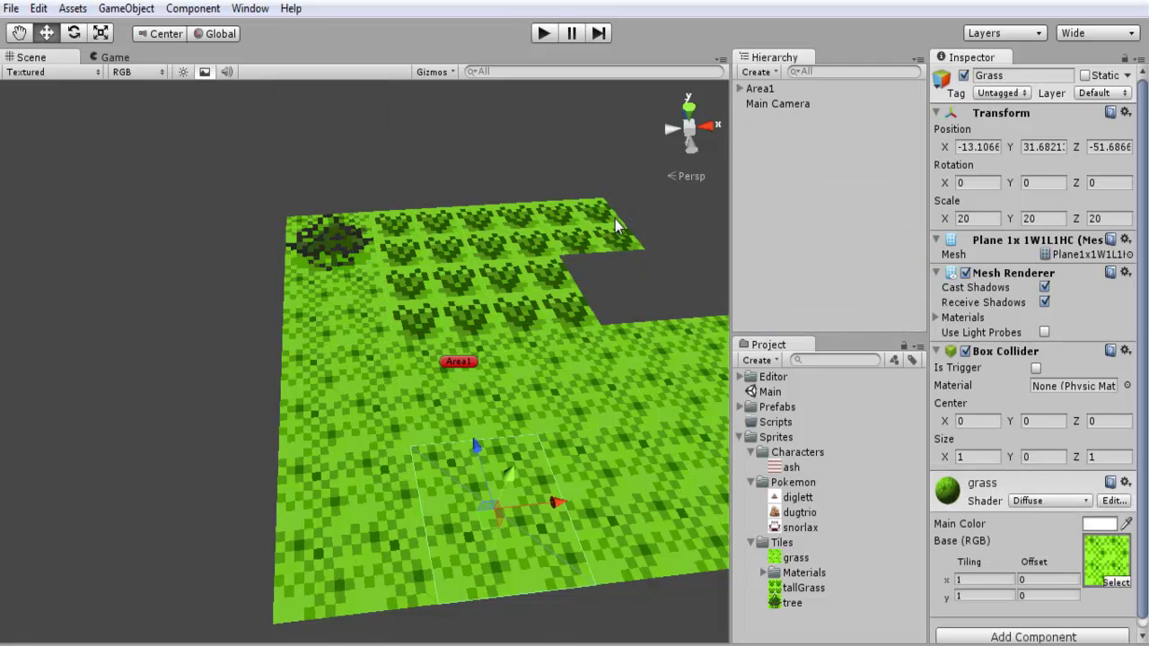
alt+drag(615, 219, 476, 387)
scroll(480, 377, down, 5)
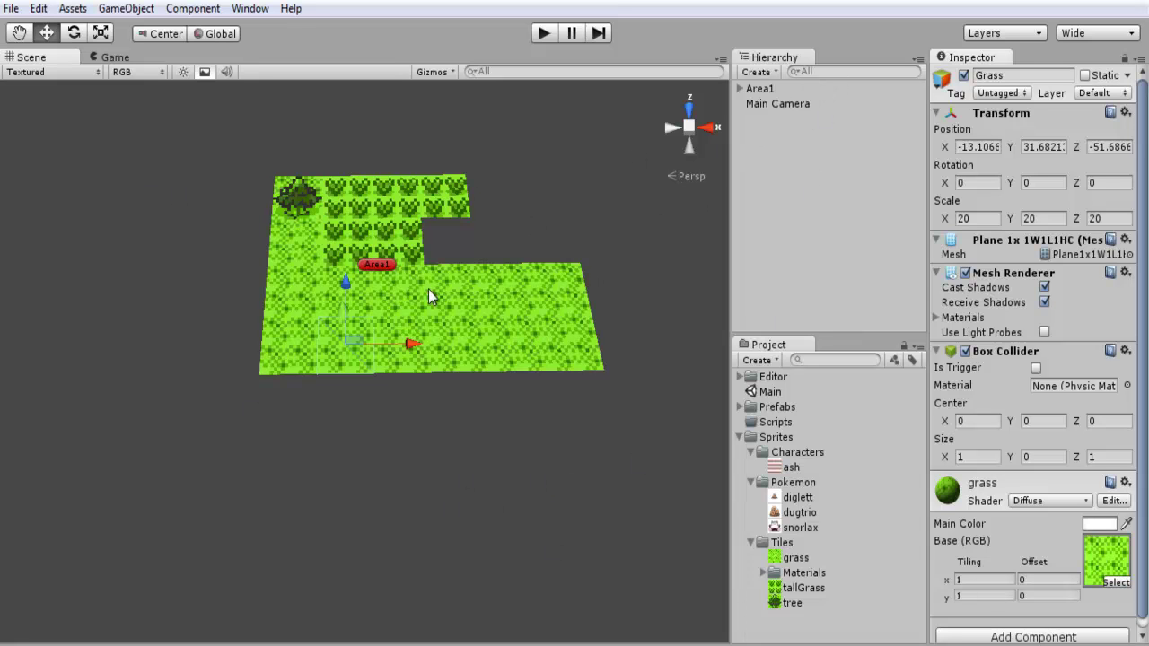
alt+drag(428, 290, 619, 277)
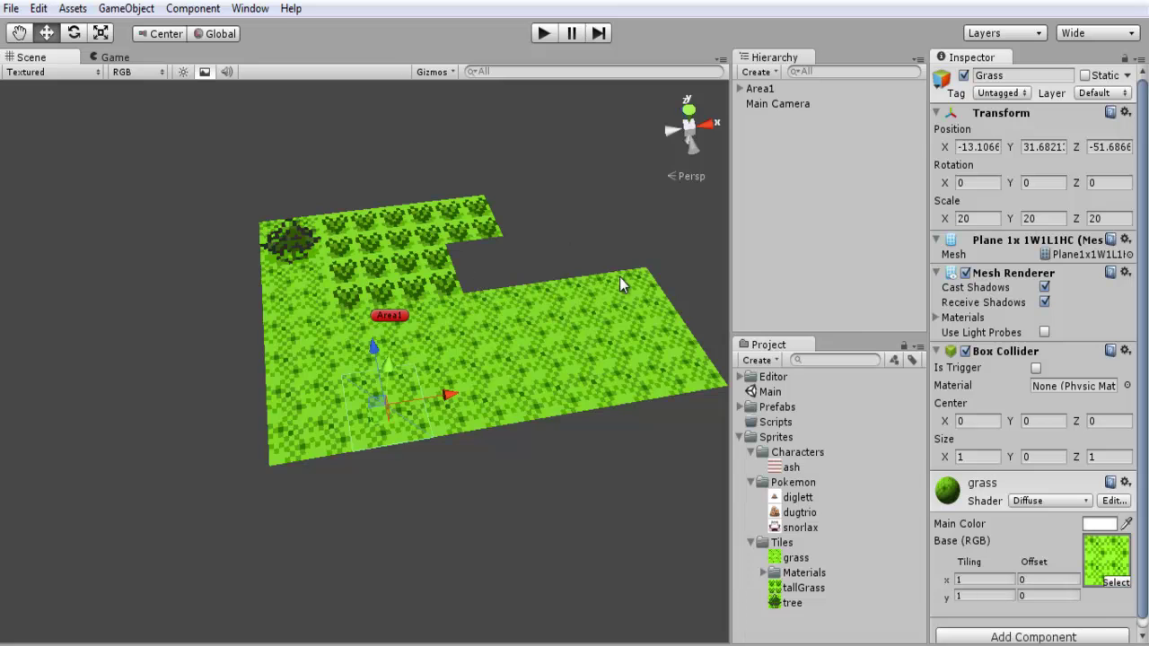
alt+drag(506, 248, 620, 189)
- Toggle Area1 inactive and back active to hide and restore all tiles
click(797, 89)
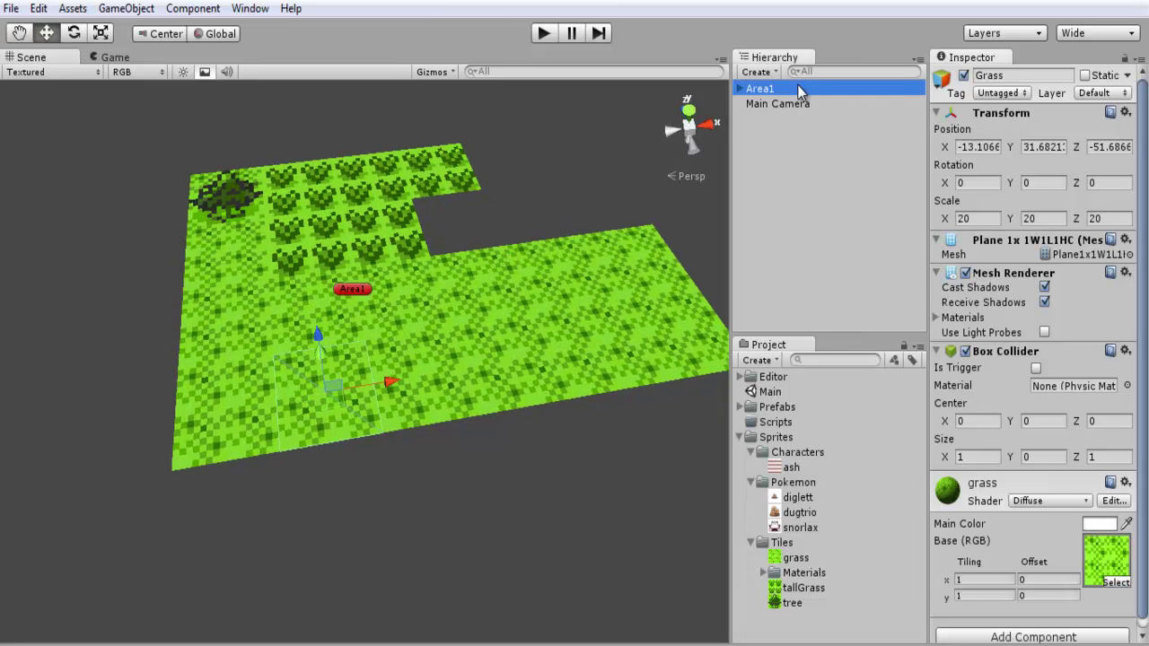
click(963, 76)
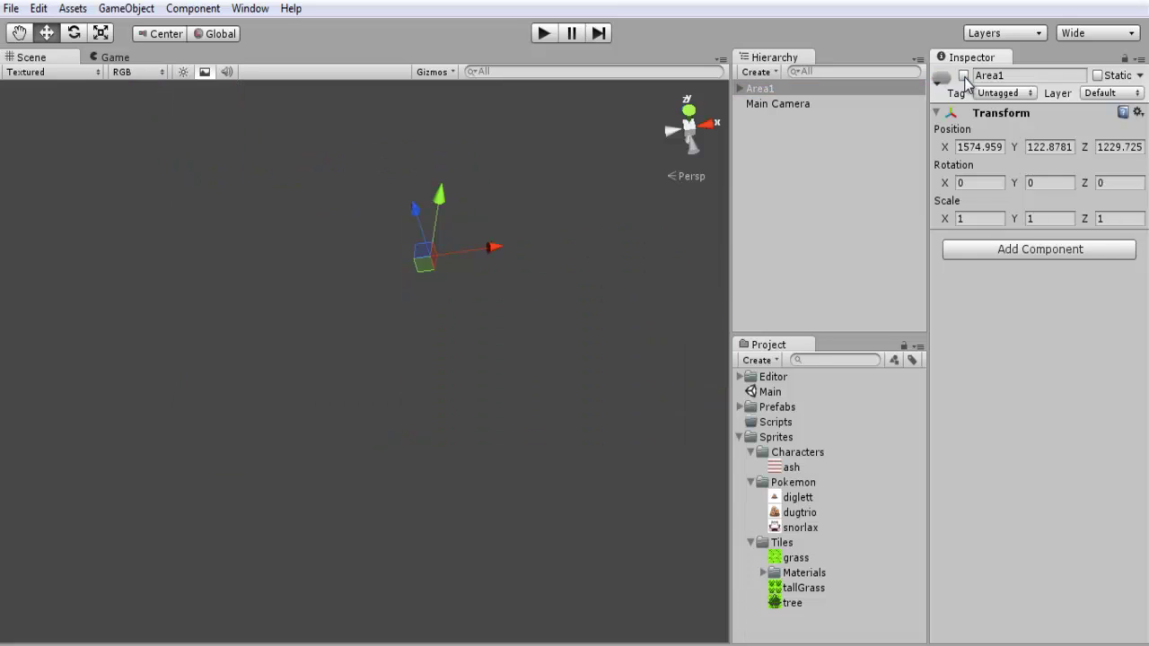
click(964, 76)
click(658, 470)
alt+drag(658, 470, 568, 456)
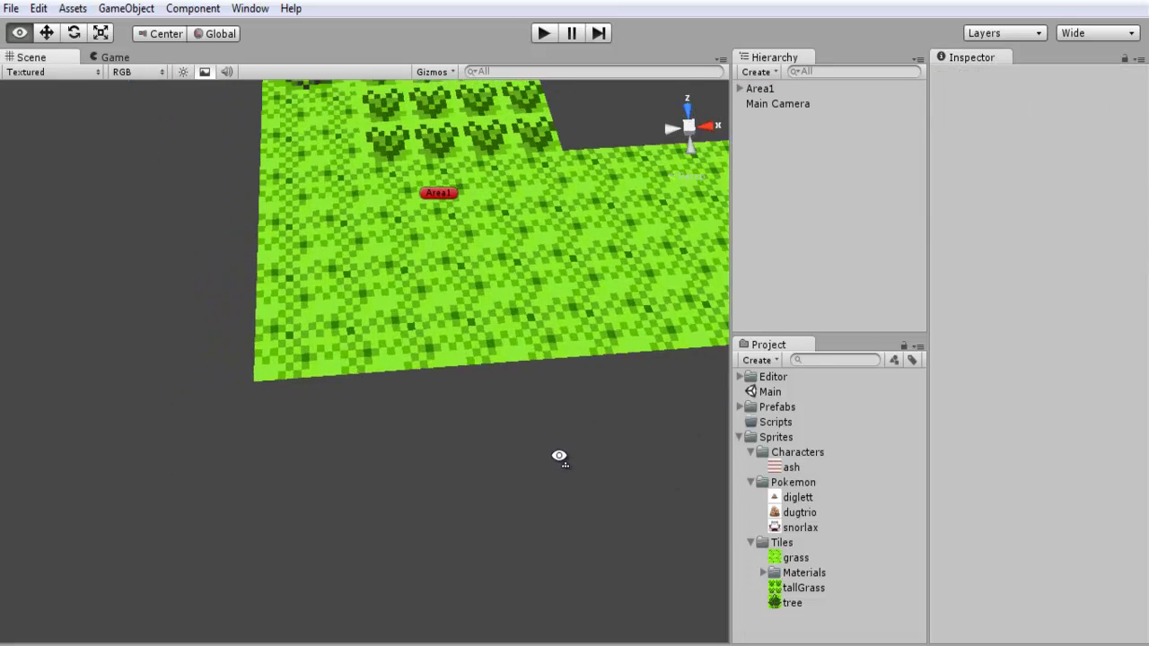
alt+drag(558, 456, 566, 341)
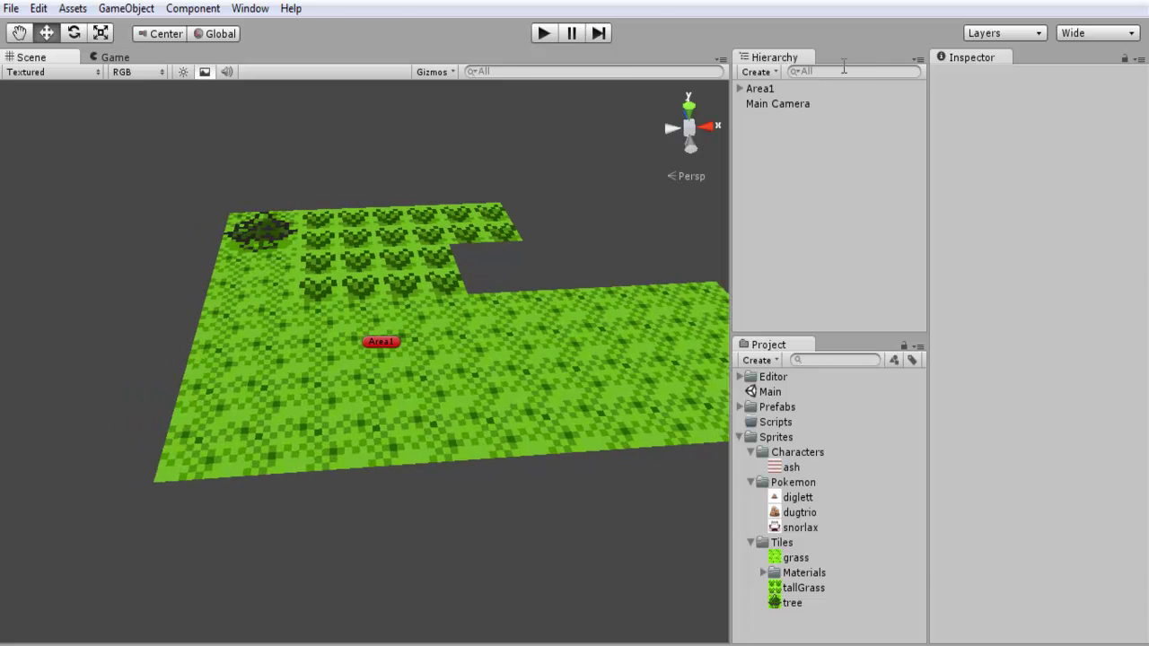
- Move the Main Camera across the scene and along Z over the tiles
click(811, 107)
right_drag(409, 295, 172, 83)
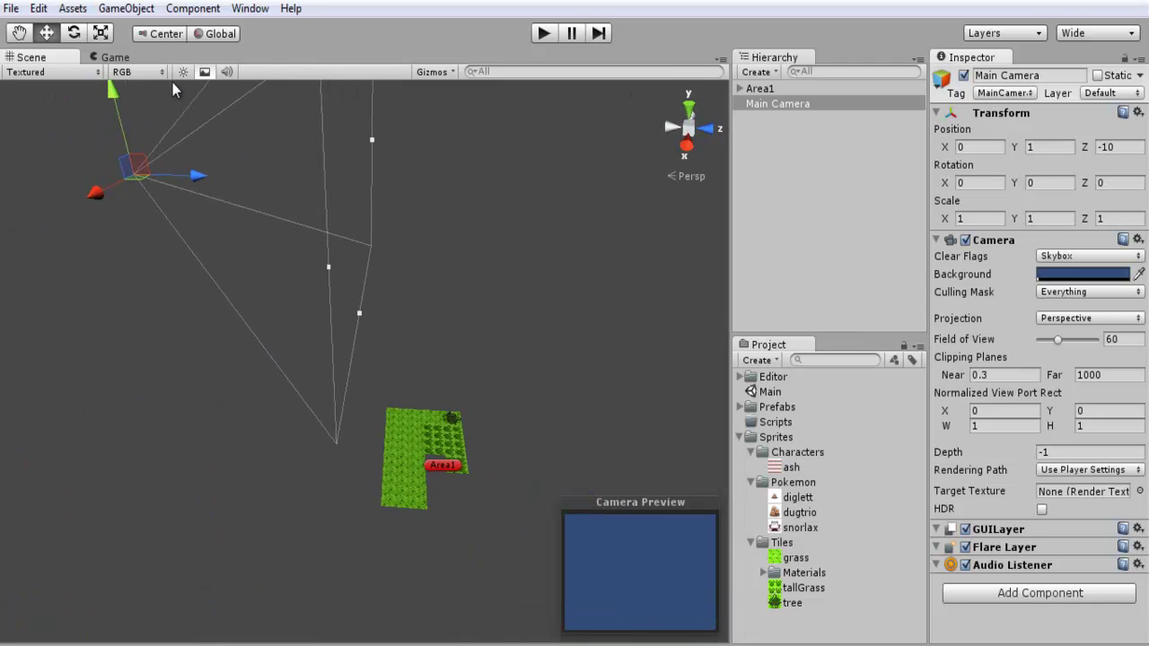
drag(110, 177, 475, 408)
right_drag(502, 411, 651, 406)
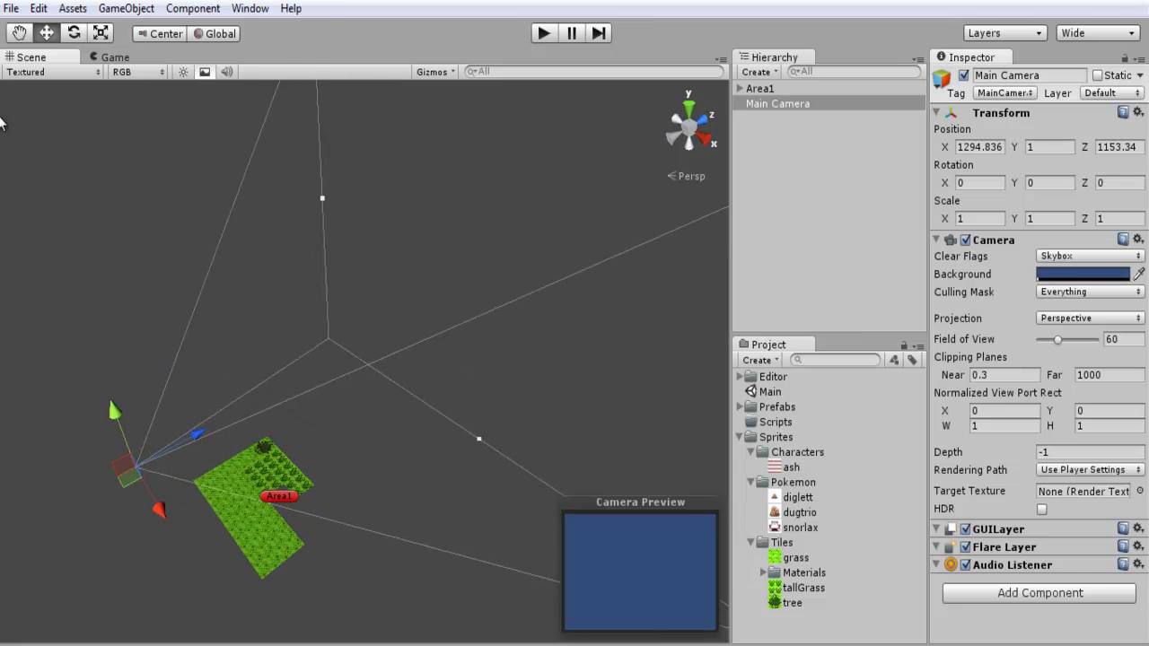
- Set the Main Camera's Rotation X to 90 so it faces straight down
click(74, 33)
drag(103, 414, 247, 383)
key(ctrl+z)
click(978, 182)
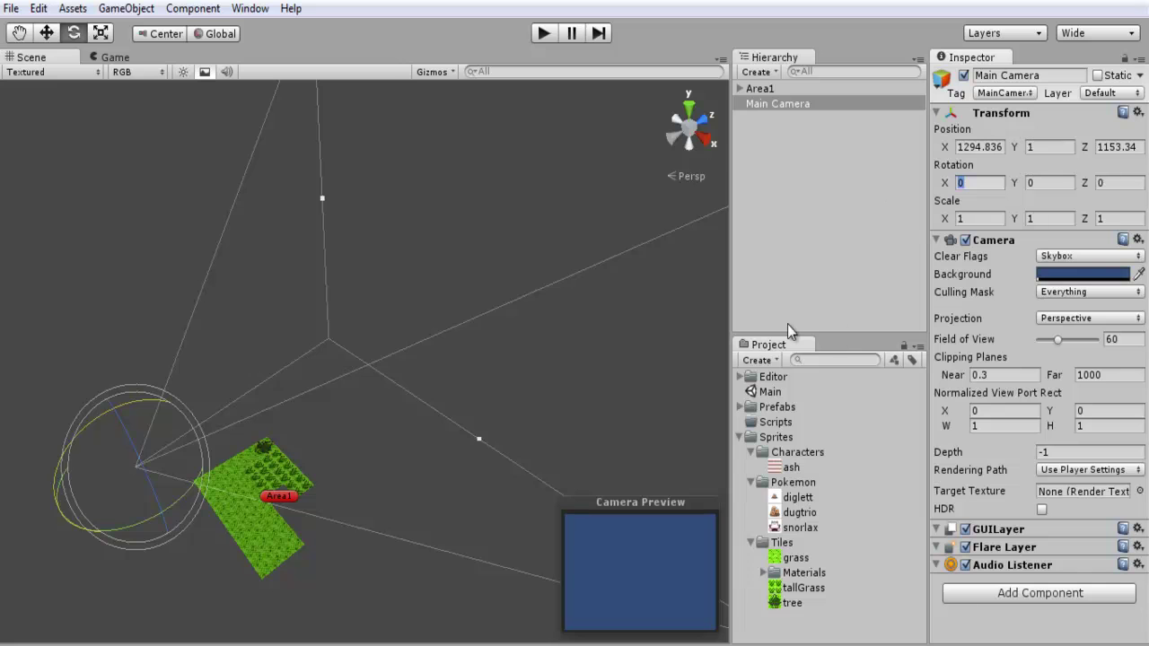
text(90)
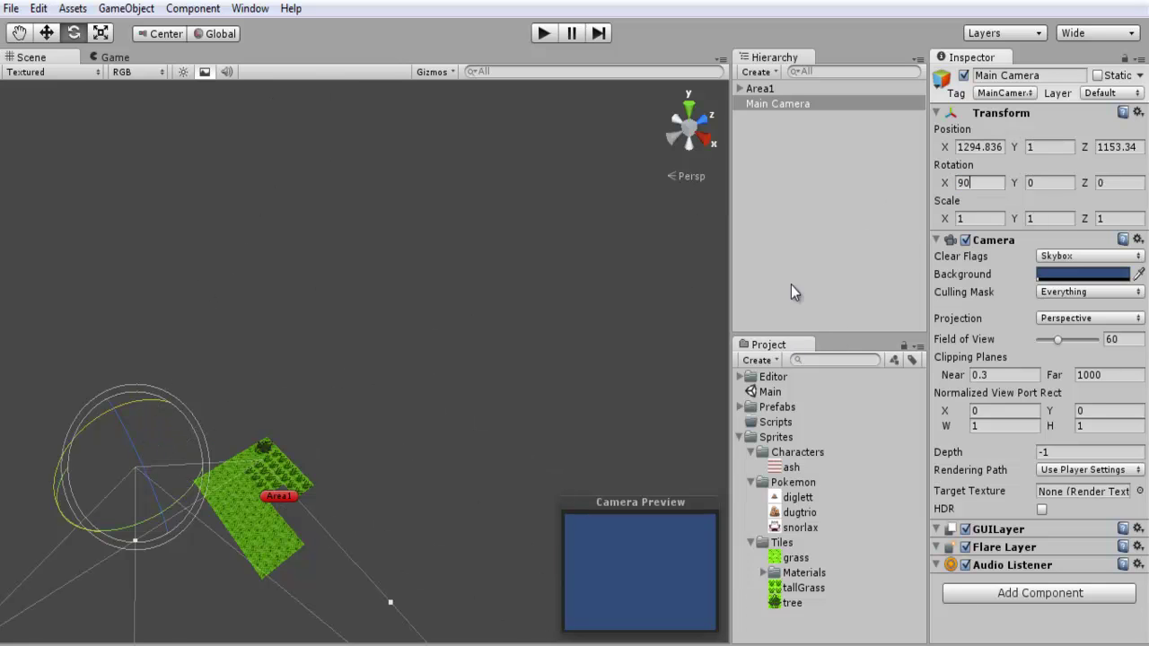
- Move the camera along X to sit above the tiles, around 1587.93, 231.01, 1208.17
alt+drag(269, 386, 224, 236)
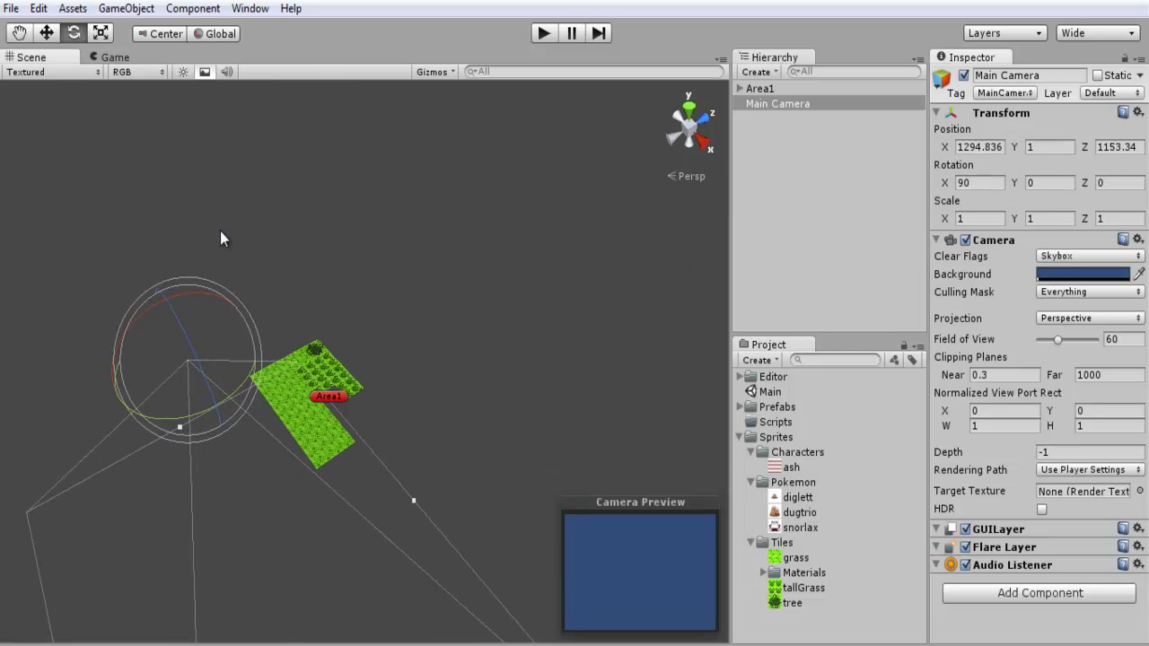
click(49, 36)
drag(220, 414, 305, 278)
- Select one of the Grass tiles to edit its material
click(390, 335)
alt+drag(389, 336, 630, 368)
click(490, 330)
alt+drag(489, 330, 561, 299)
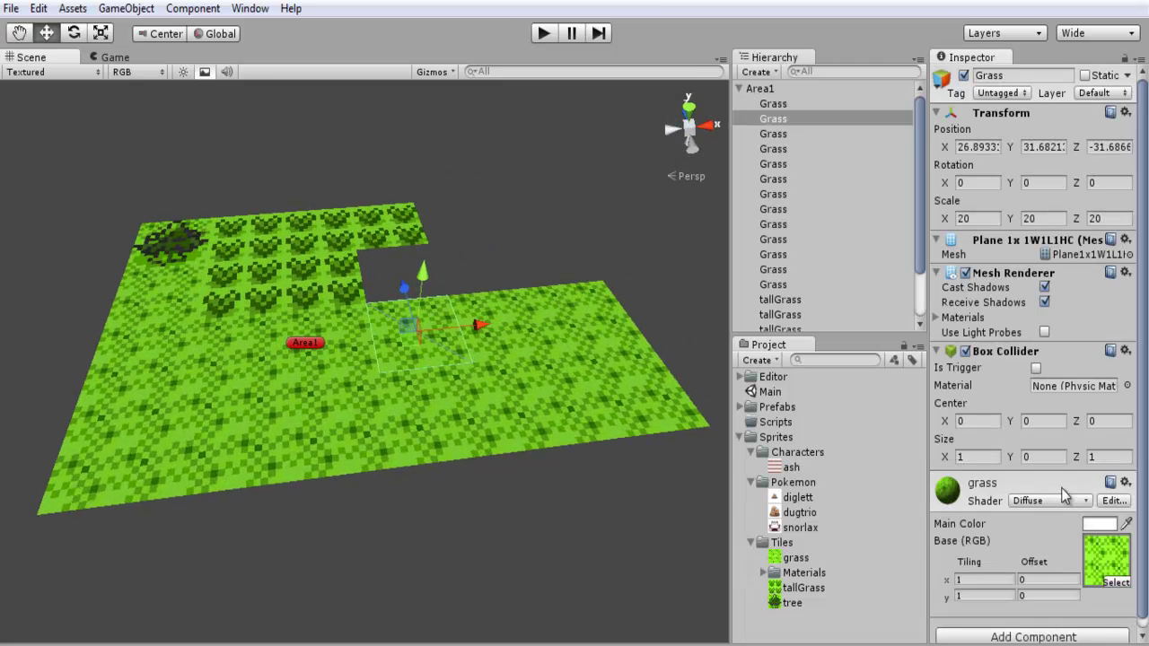
scroll(1065, 495, down, 1)
- Try the Unlit/Texture shader, then Self-Illumin/Diffuse, on the grass material
click(1063, 488)
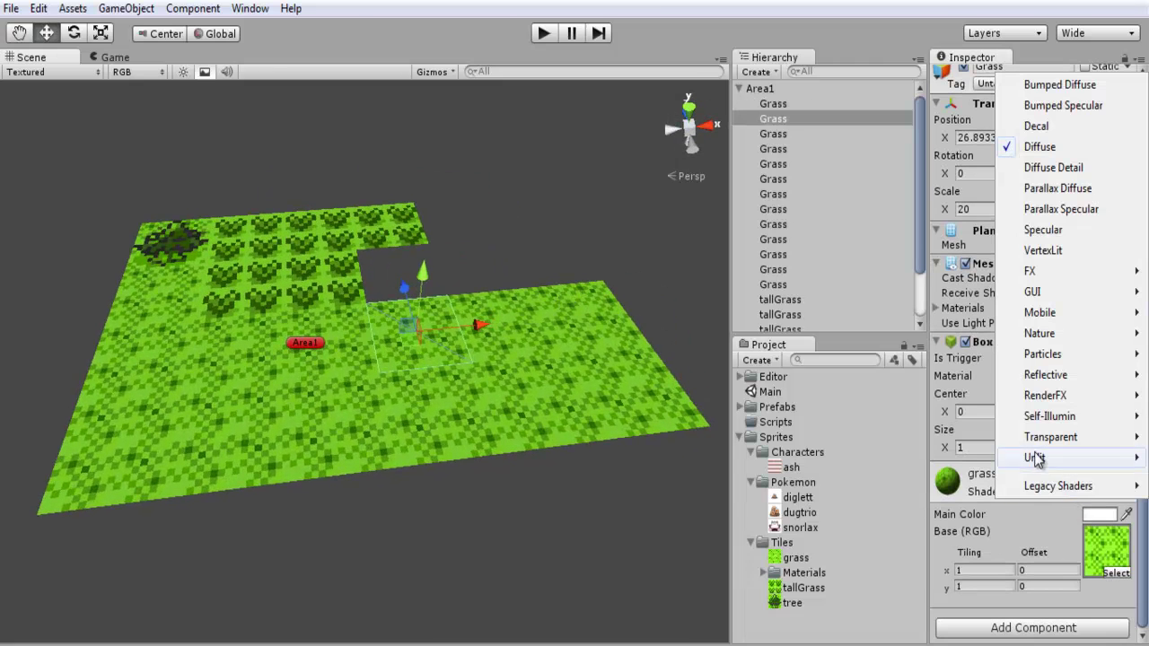
mouse_move(1033, 458)
click(977, 470)
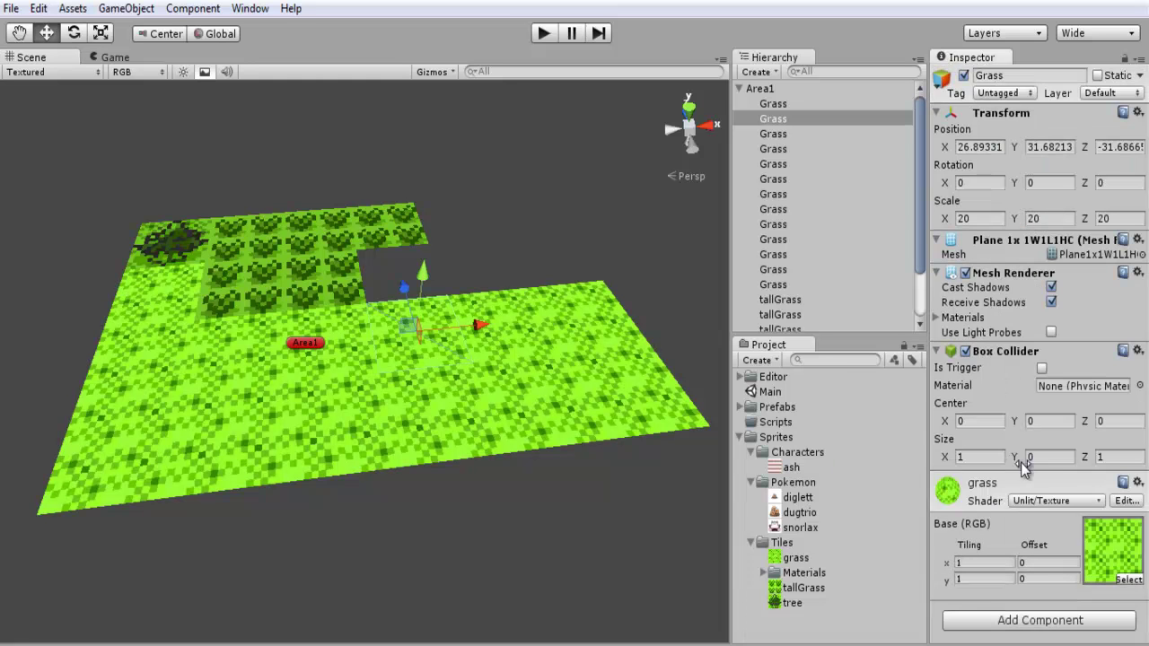
click(1040, 499)
mouse_move(1046, 429)
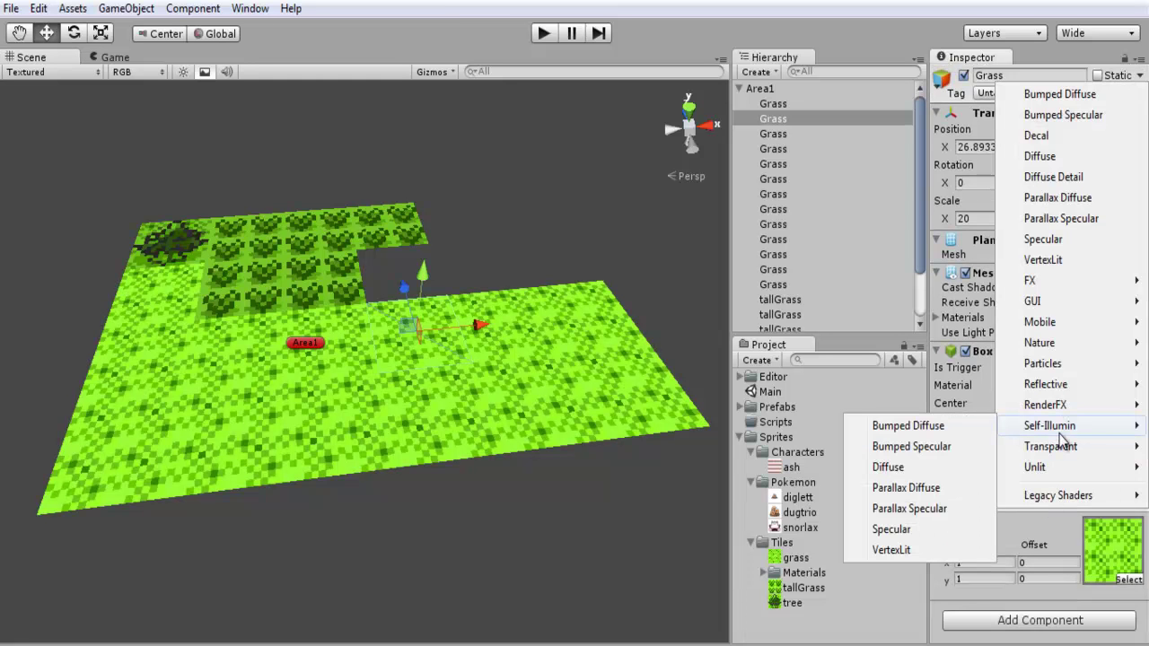
click(941, 467)
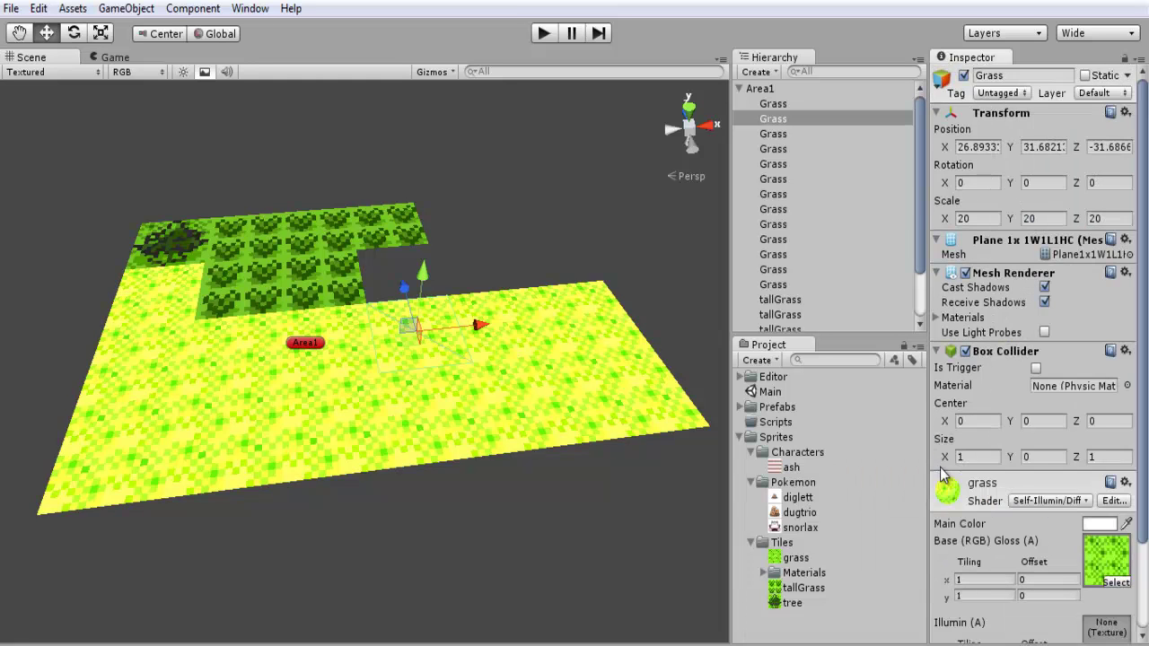
- Switch the grass material back to the legacy Diffuse shader
click(1066, 476)
click(1056, 499)
click(980, 496)
click(980, 496)
click(980, 497)
click(1032, 500)
mouse_move(1033, 507)
click(991, 499)
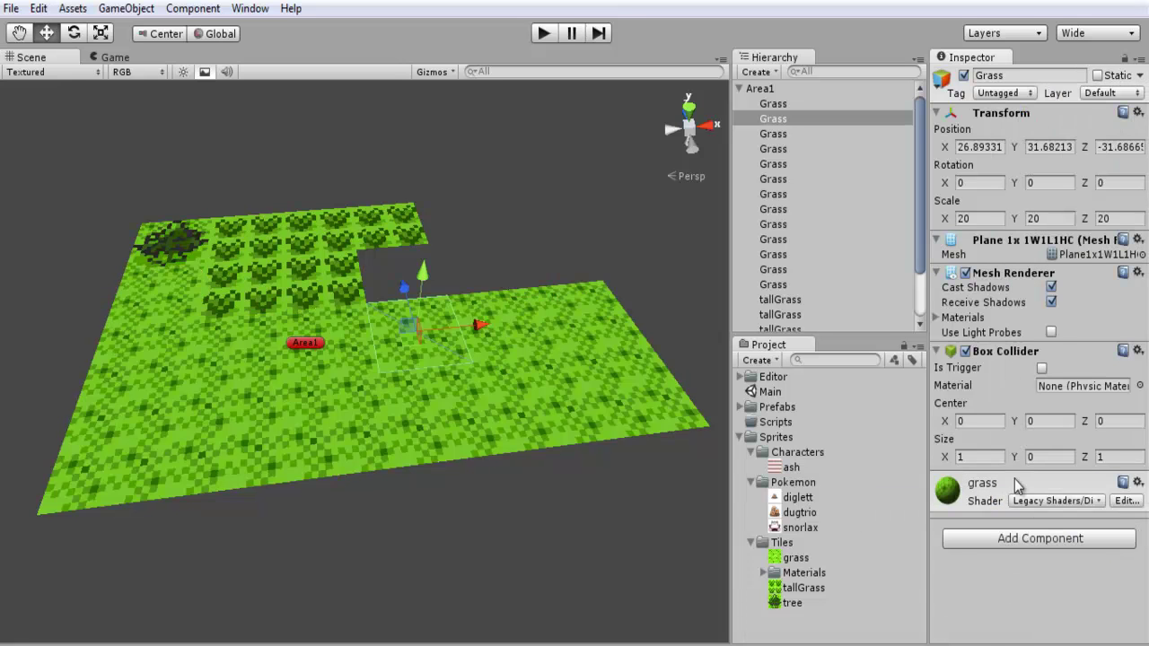
- Apply Unlit/Texture to the grass, then return it to the Diffuse shader
click(1018, 485)
click(1029, 502)
mouse_move(1069, 465)
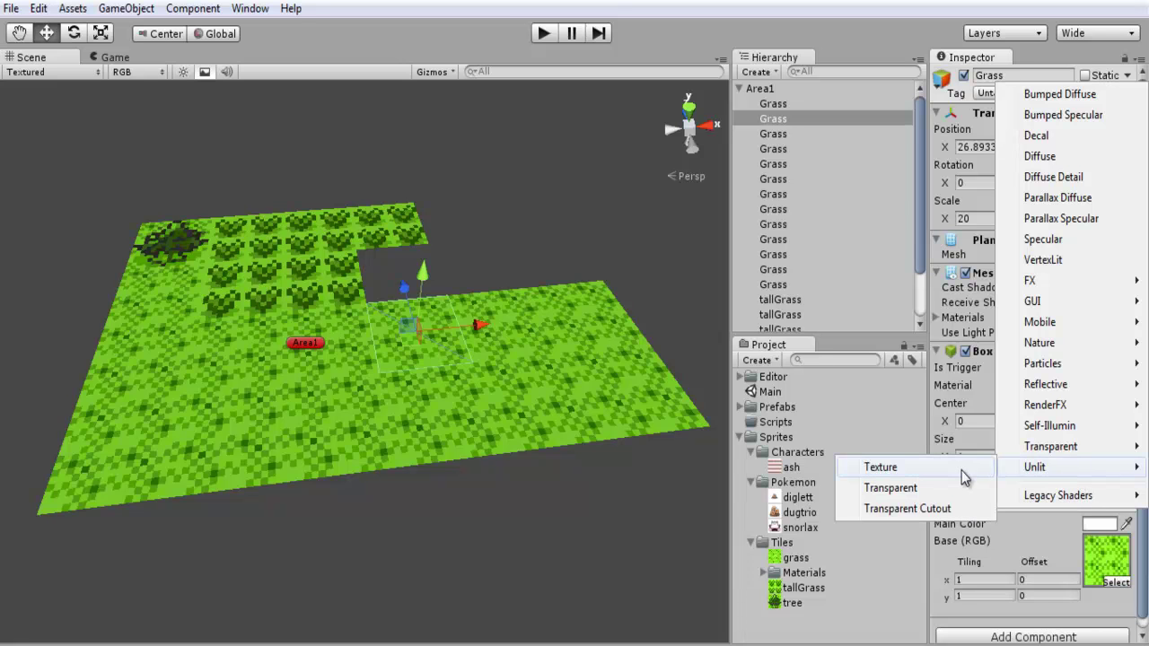
click(963, 475)
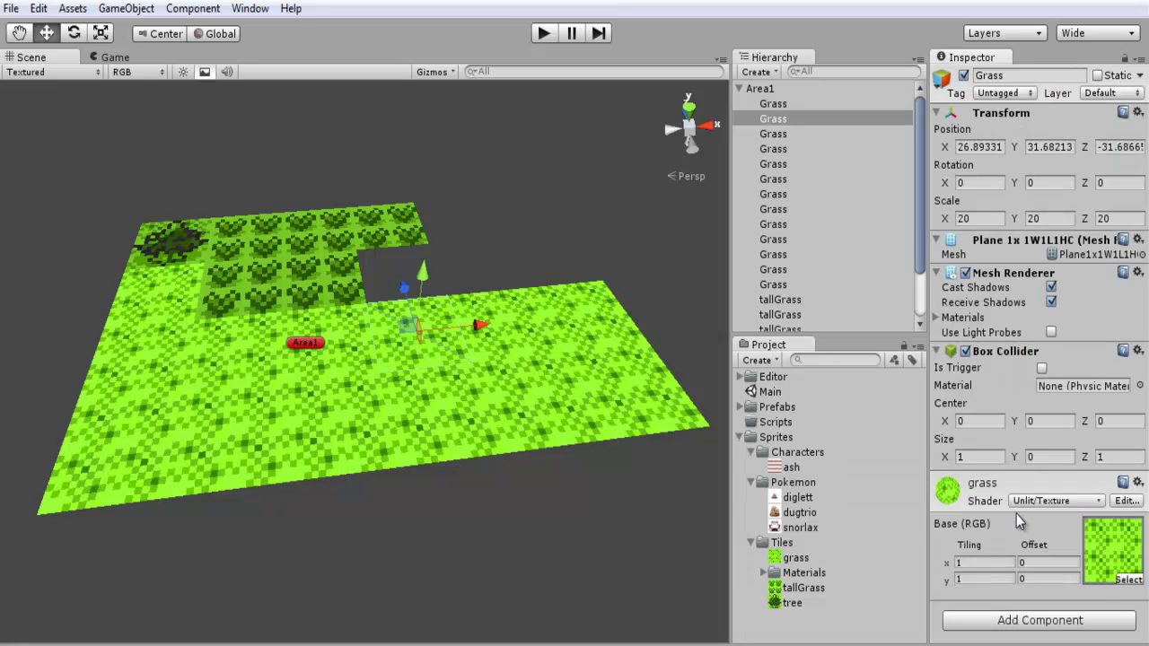
click(1046, 503)
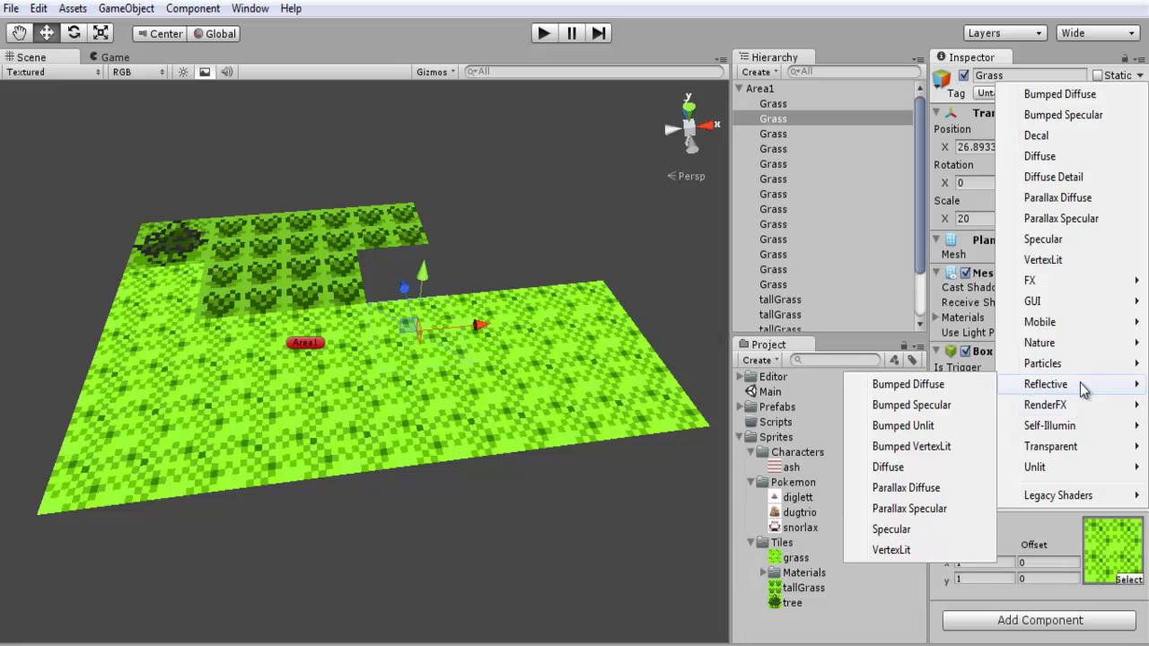
mouse_move(1078, 409)
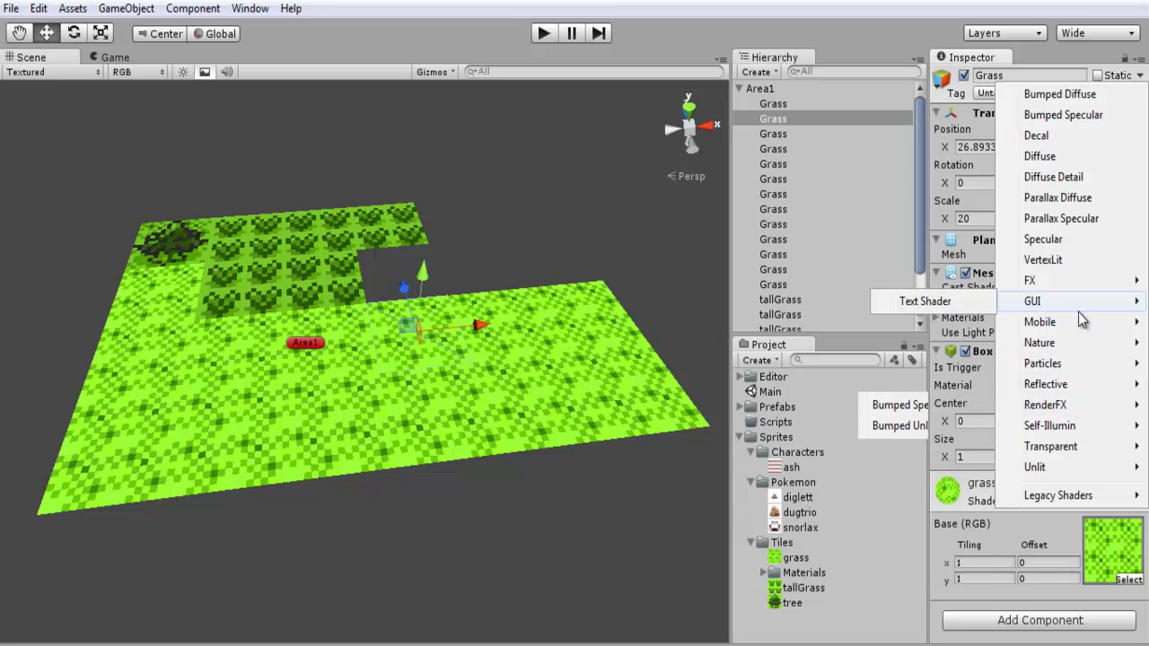
mouse_move(1081, 352)
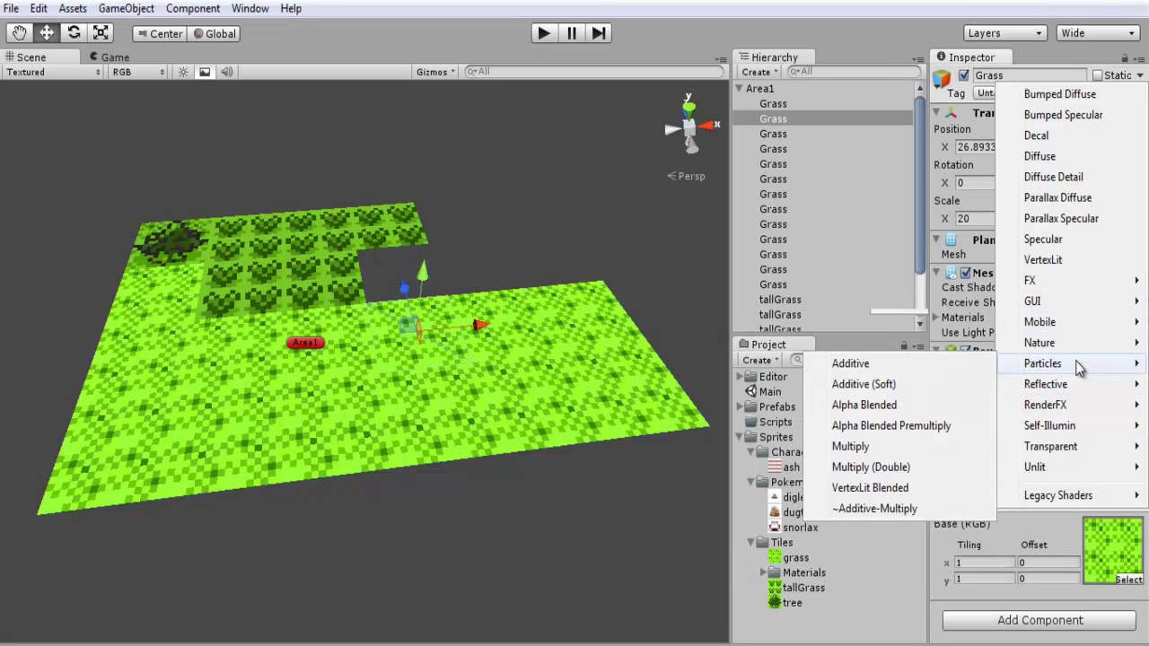
click(1041, 158)
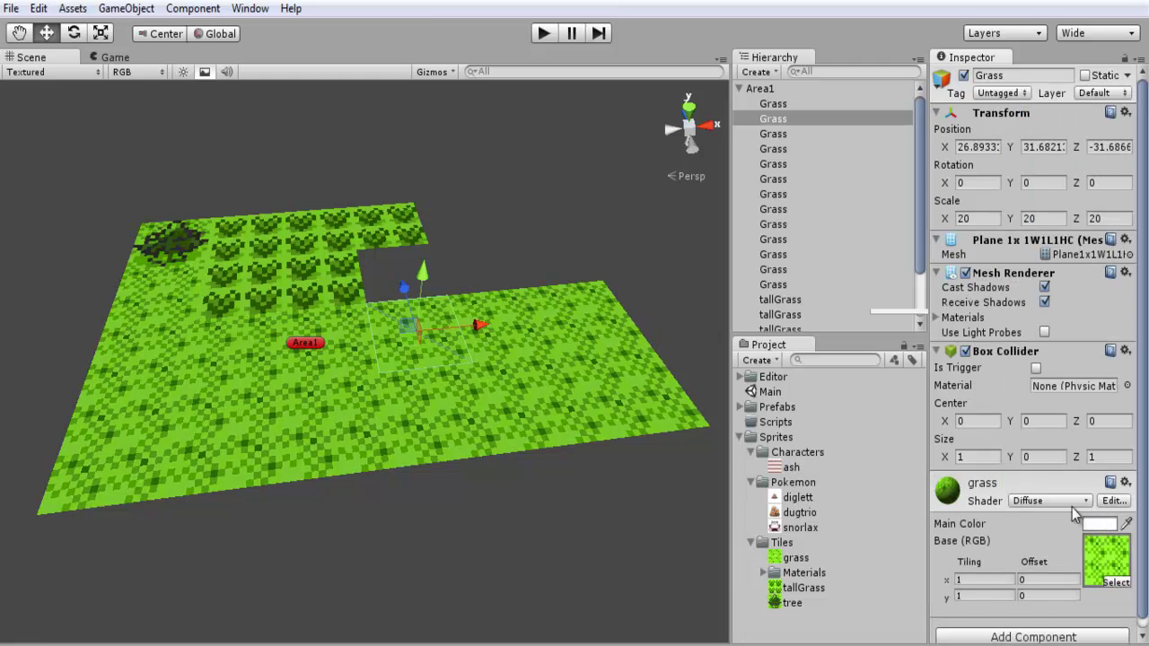
- Play-test the Diffuse grass, switch it to Unlit/Texture, and play-test again
mouse_move(548, 426)
alt+mouse_down()
mouse_move(584, 422)
mouse_move(561, 418)
alt+mouse_up()
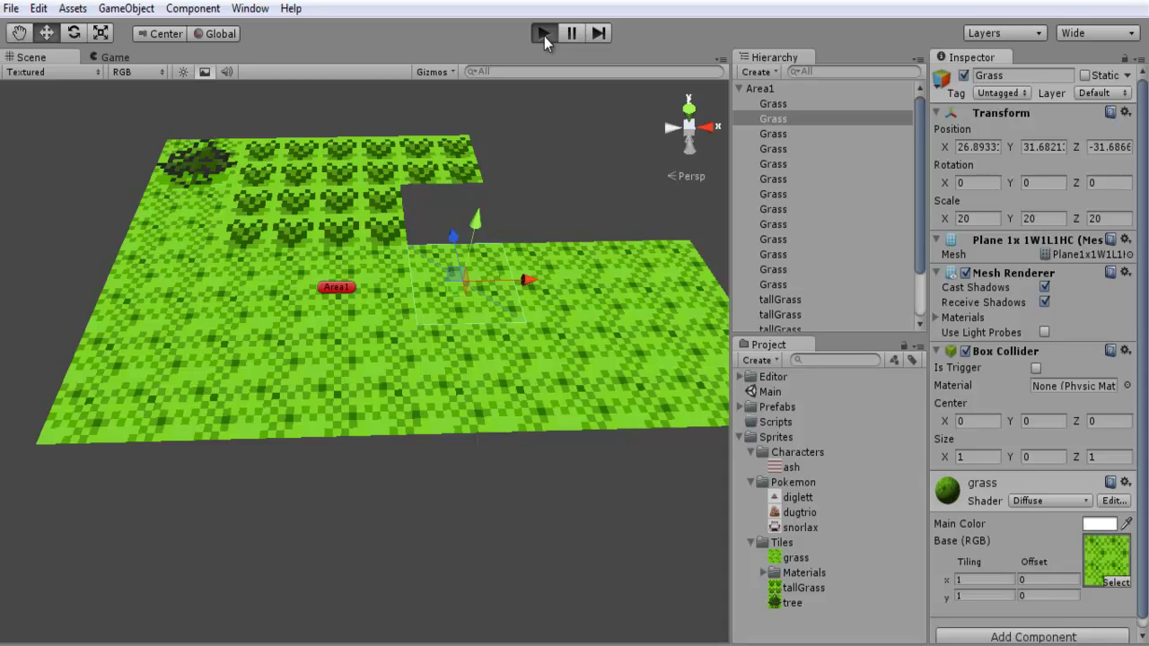
click(544, 34)
click(544, 33)
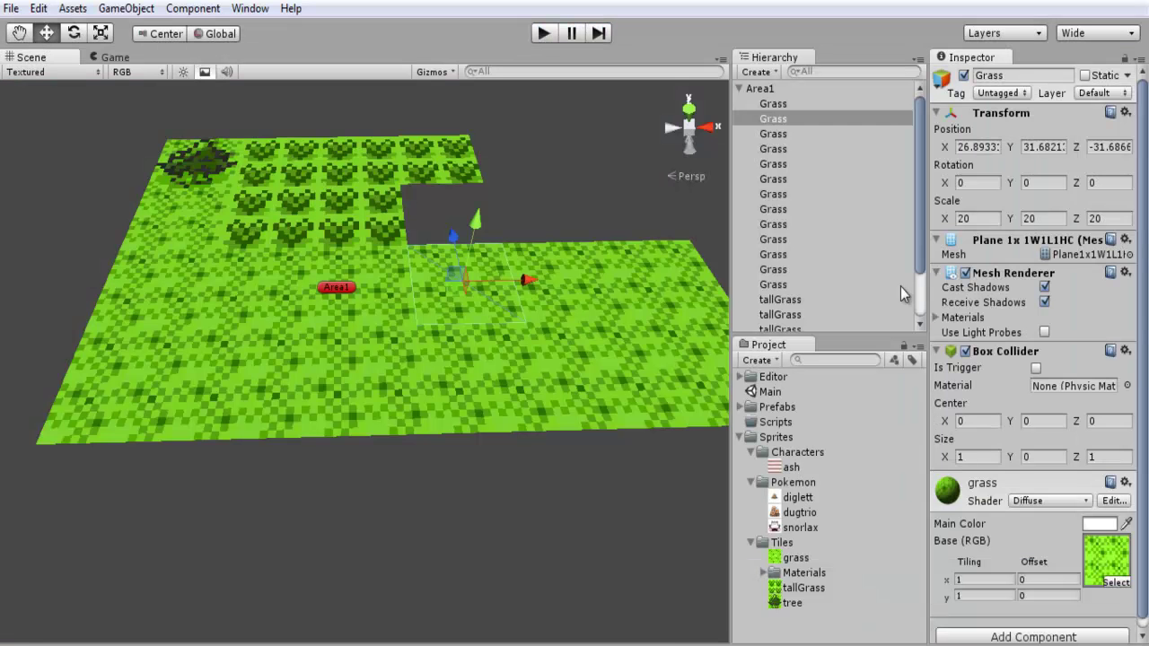
click(1062, 506)
mouse_move(1006, 467)
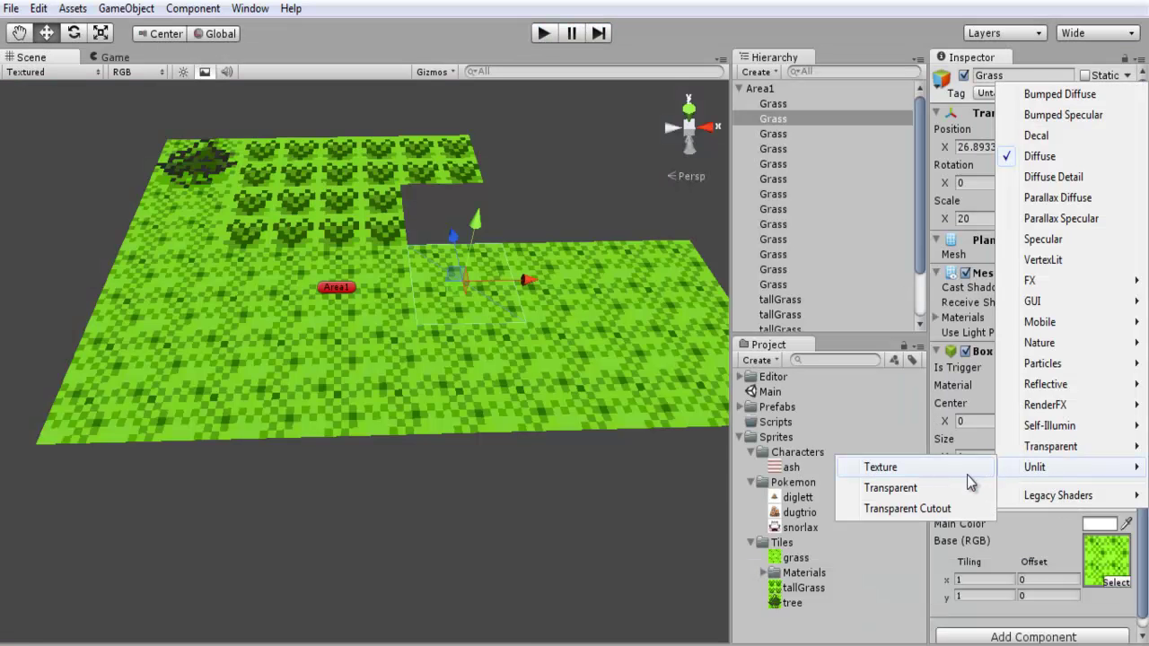
click(967, 475)
click(544, 34)
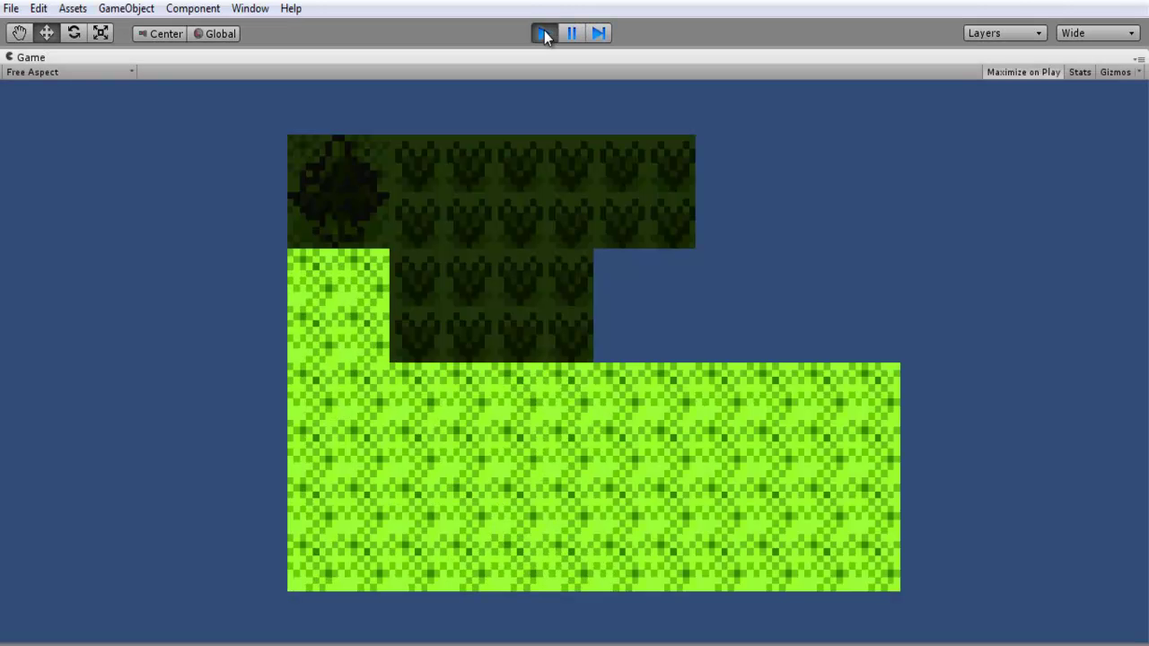
click(544, 33)
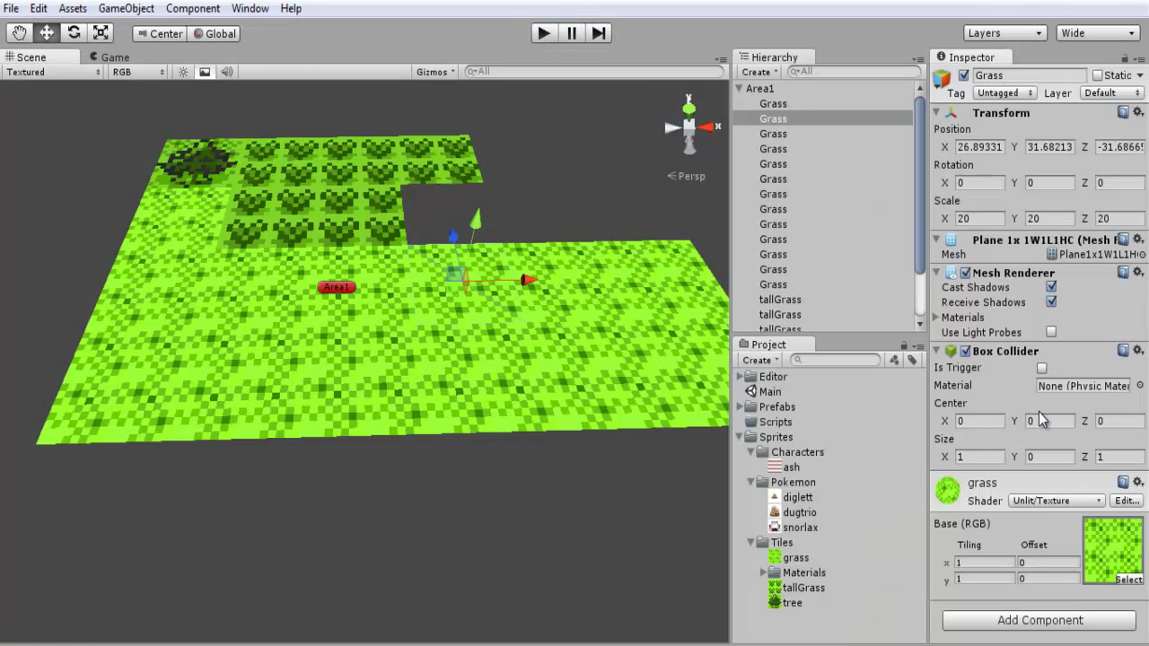
- Apply Self-Illumin/Diffuse to the grass and darken its Main Color to grey (V 122)
click(1050, 500)
mouse_move(1057, 427)
click(975, 464)
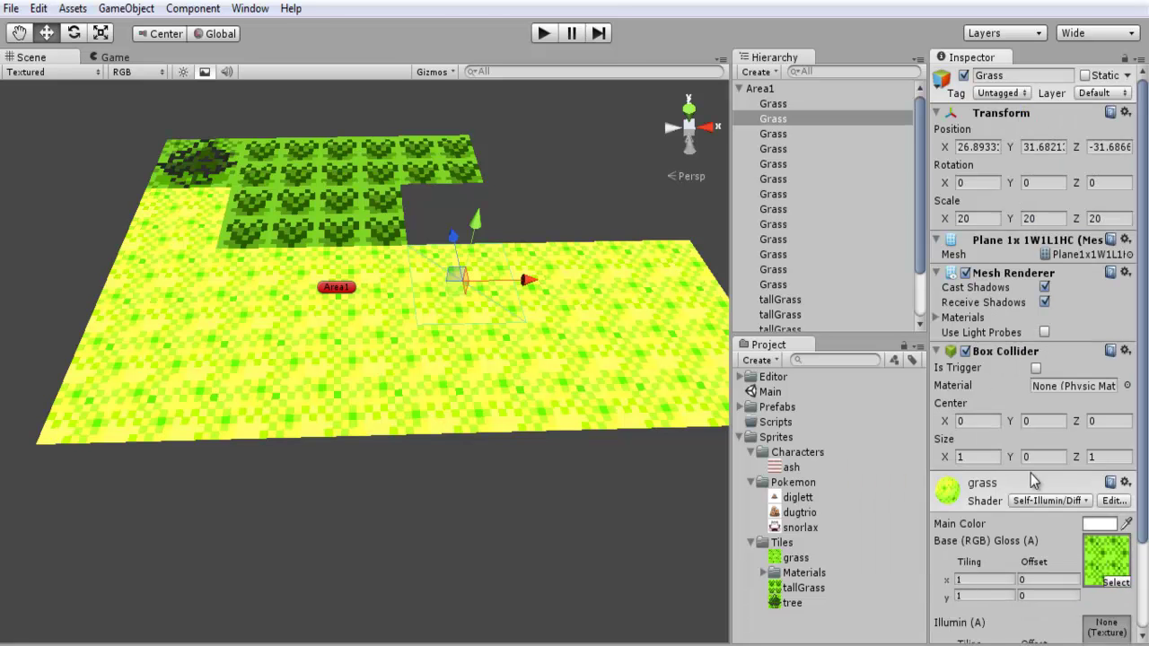
click(1098, 524)
mouse_move(483, 81)
mouse_down()
mouse_move(446, 111)
mouse_move(425, 155)
mouse_move(423, 141)
mouse_move(407, 150)
mouse_move(405, 138)
mouse_up()
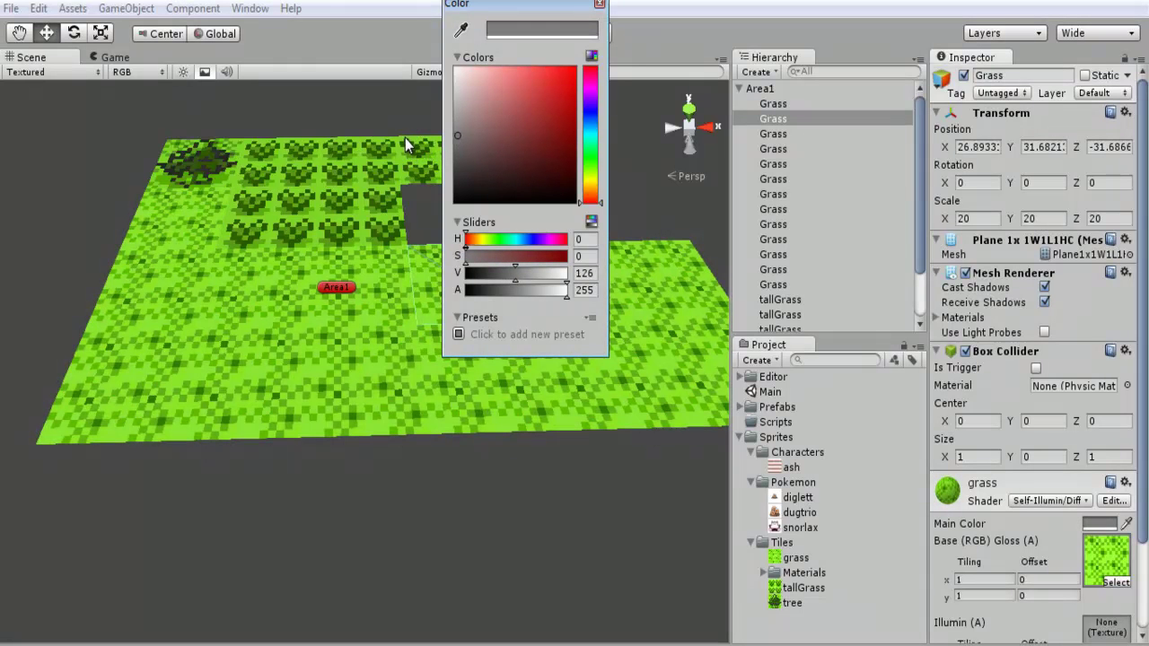
- Give the tallGrass material Self-Illumin/Diffuse with its Main Color dimmed to grey (V 116)
click(600, 3)
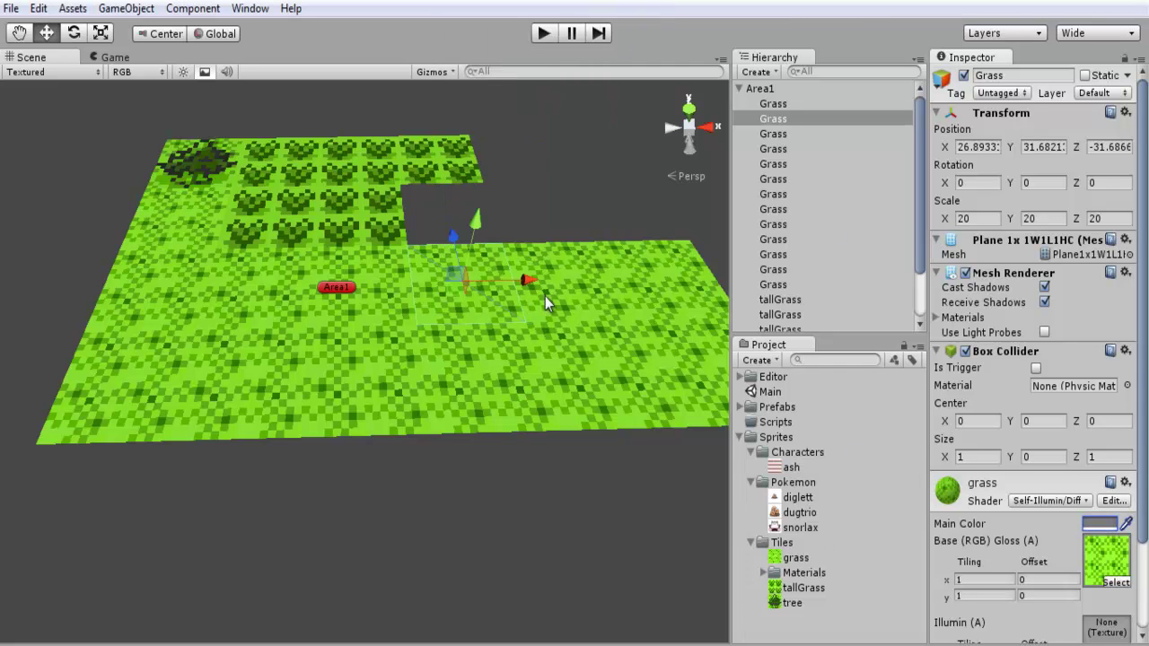
scroll(781, 134, down, 2)
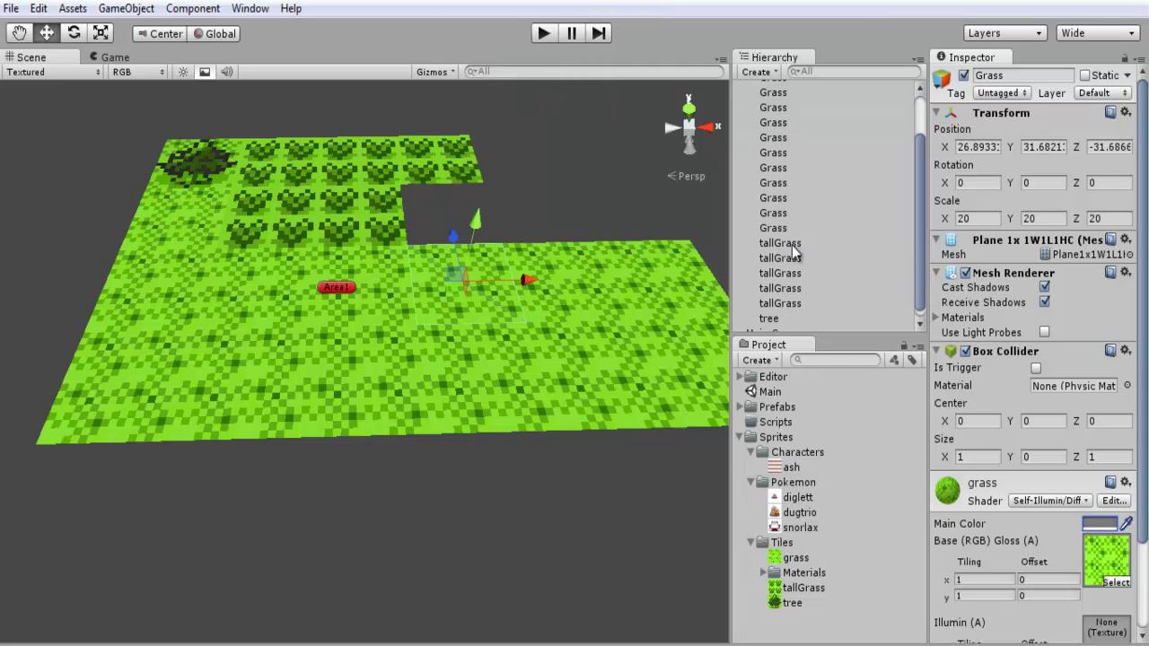
click(780, 242)
scroll(1079, 513, down, 1)
click(1066, 494)
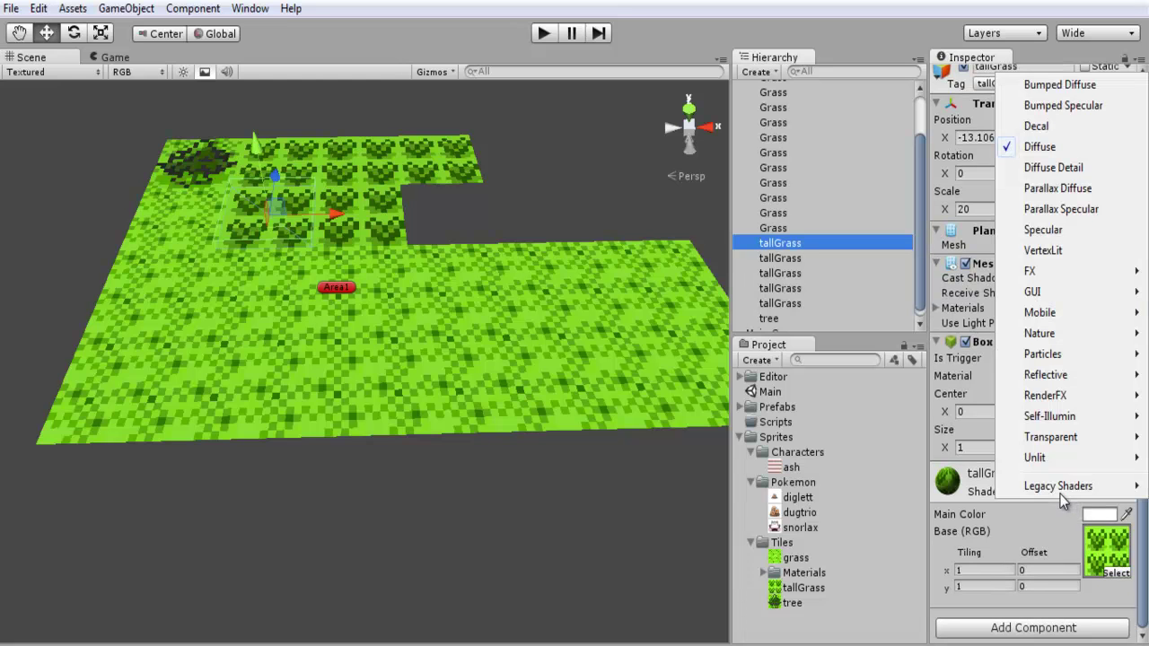
mouse_move(1055, 430)
click(938, 459)
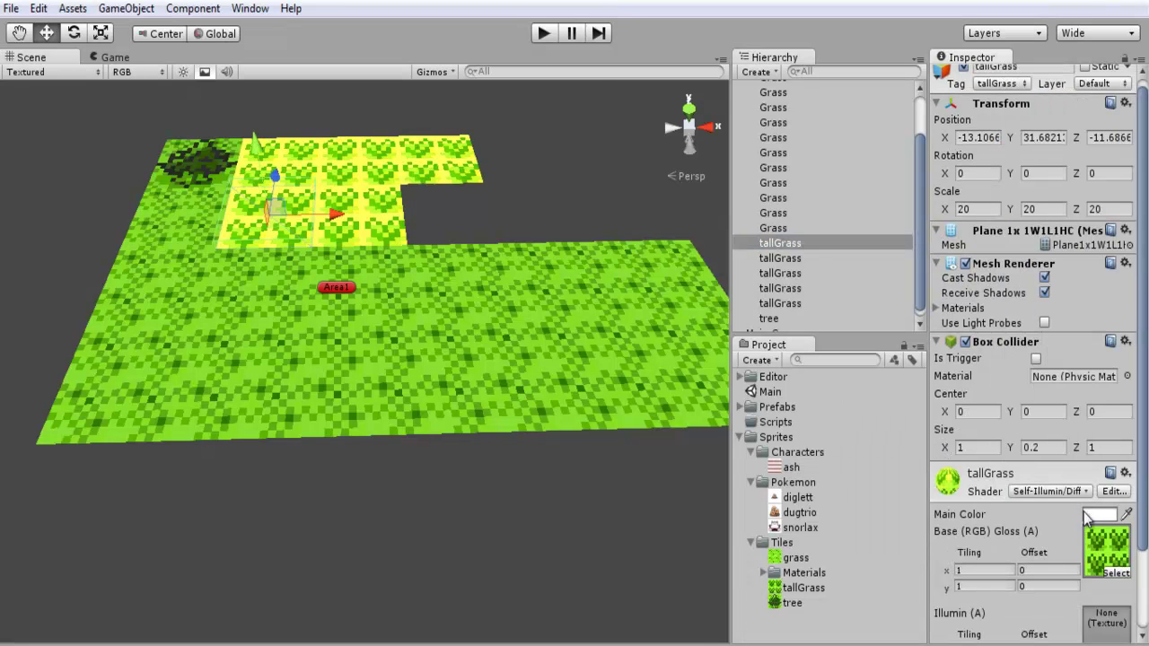
click(1093, 517)
drag(484, 146, 414, 146)
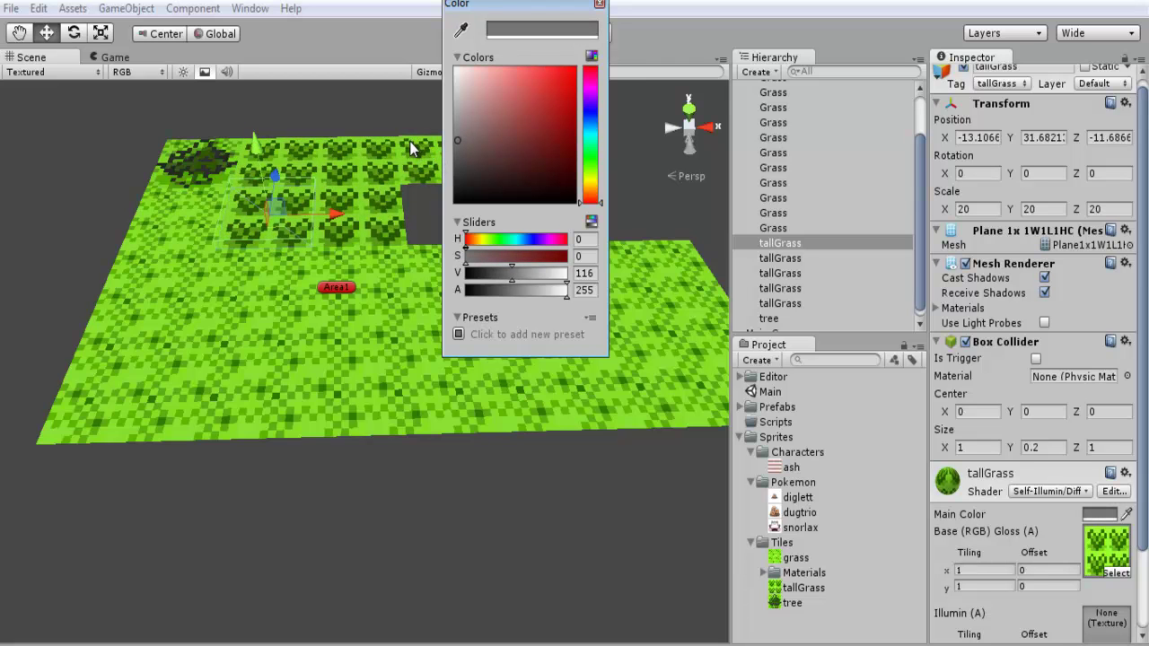
click(600, 3)
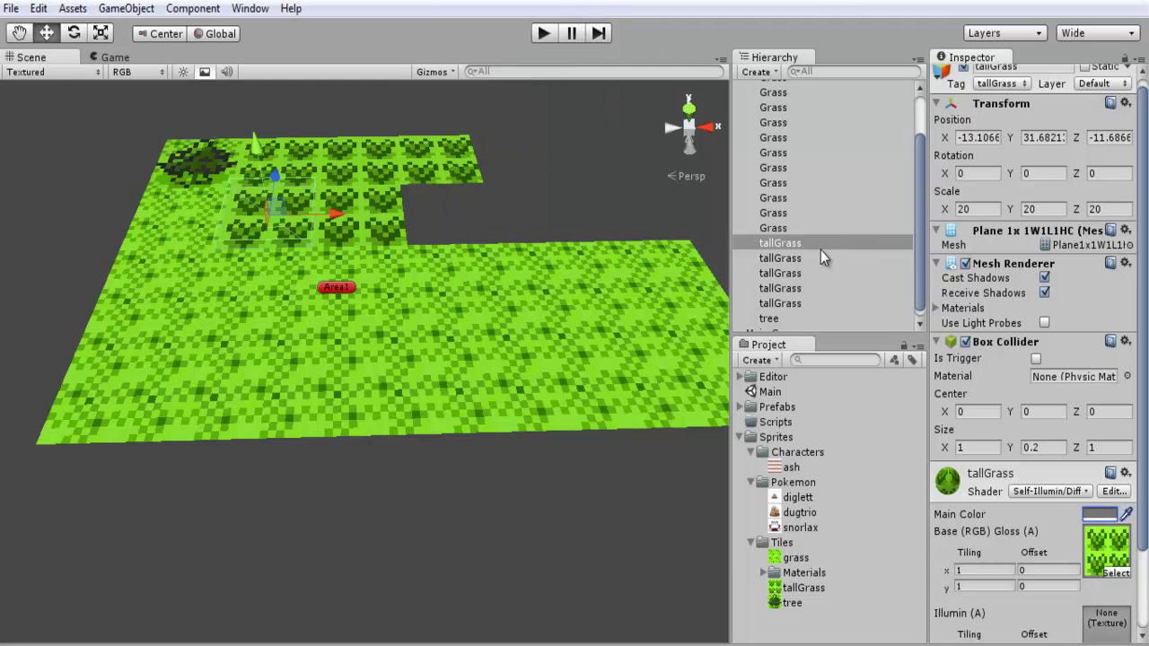
- Give the tree material Self-Illumin/Diffuse with its Main Color dimmed to grey (V 109)
scroll(818, 254, down, 1)
click(784, 309)
click(1050, 492)
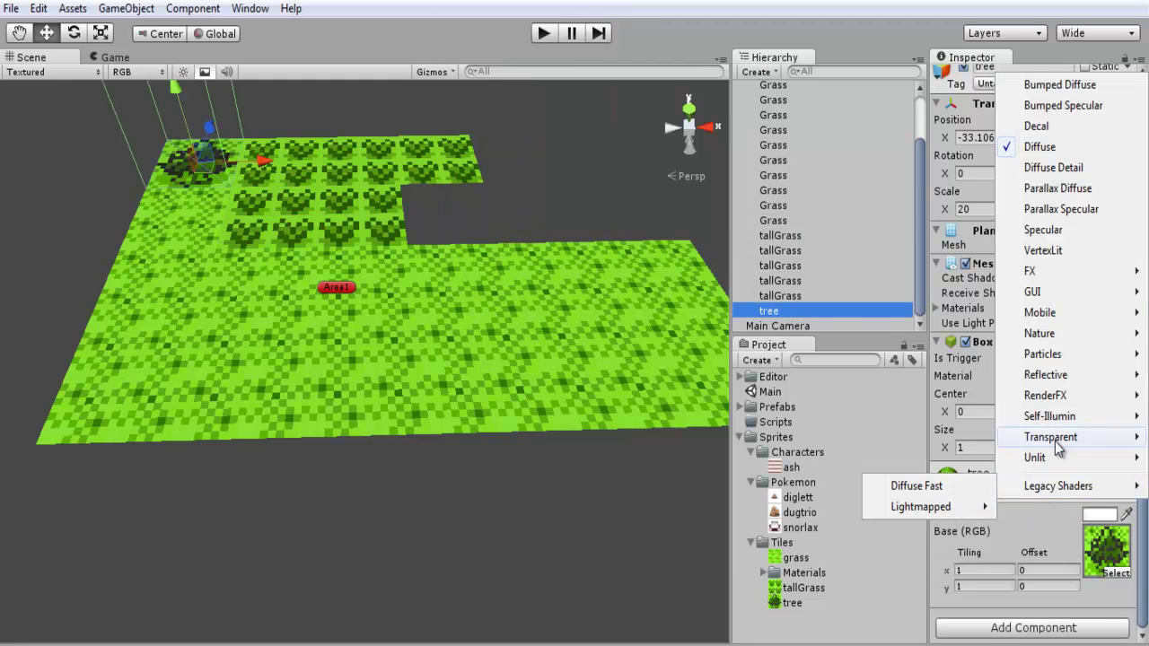
mouse_move(1050, 416)
click(928, 460)
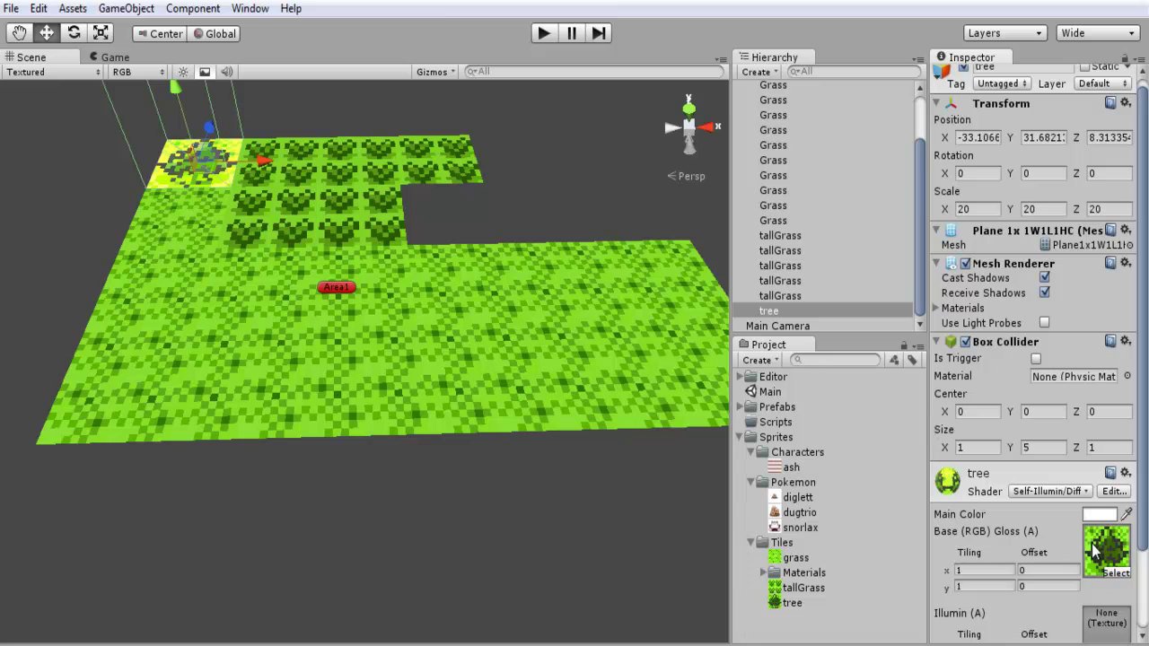
click(1100, 514)
mouse_move(473, 104)
mouse_down()
mouse_move(436, 148)
mouse_move(416, 140)
mouse_up()
click(598, 6)
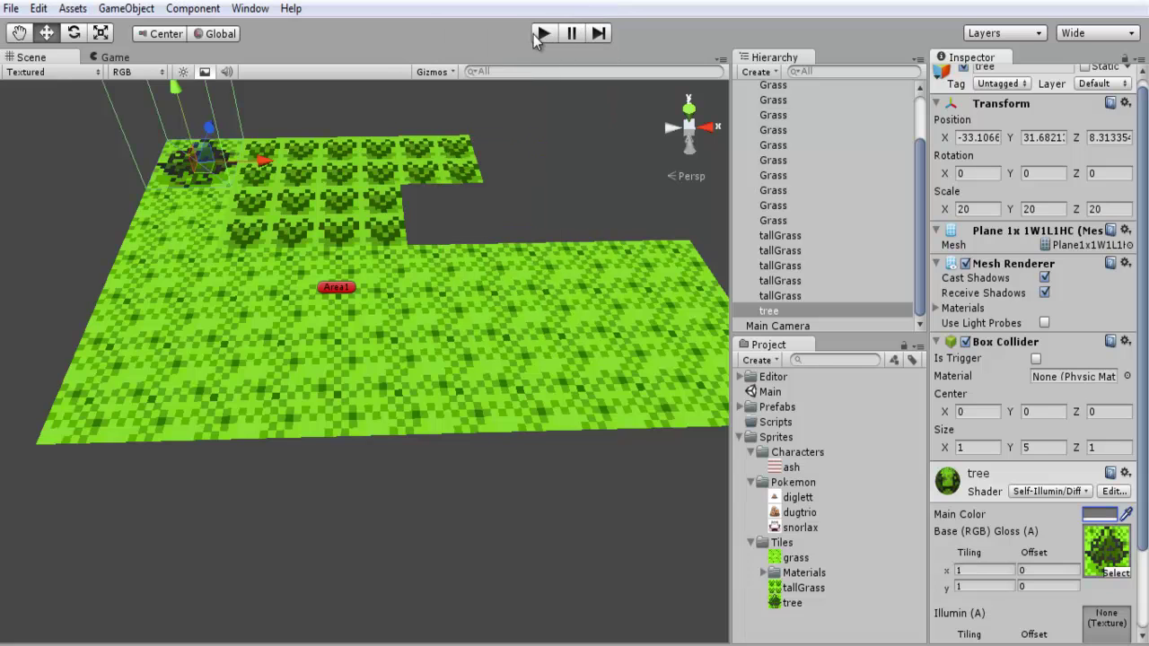
- Play-test the dimmed tile map, then stop, deselect the tree and collapse Area1
click(542, 33)
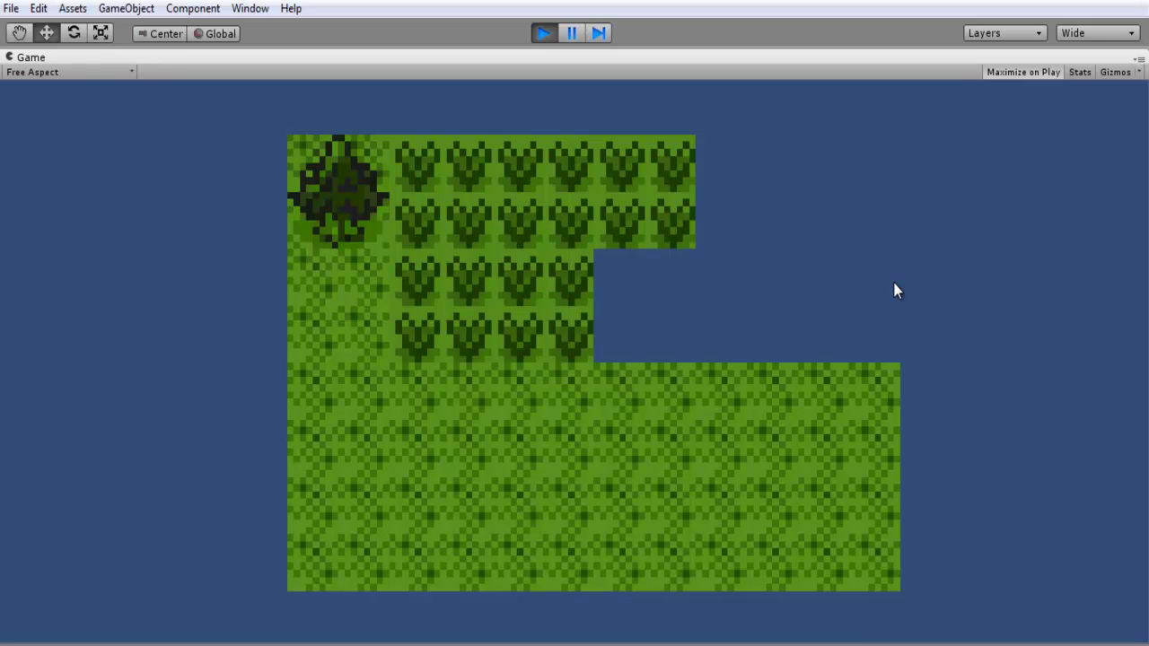
click(541, 34)
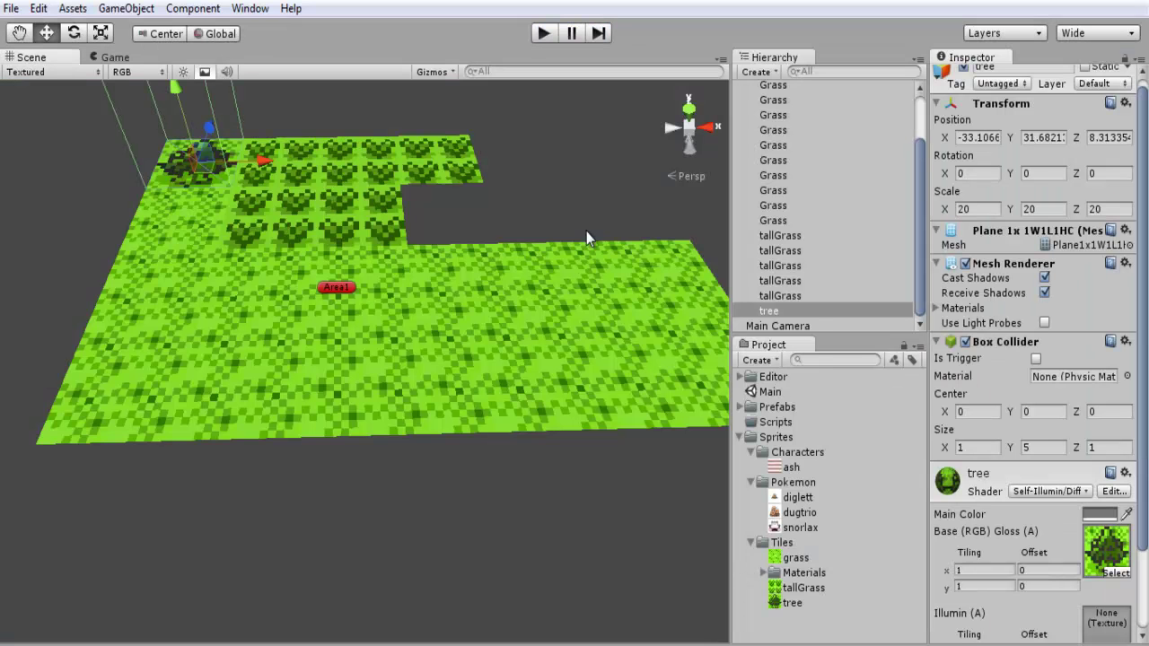
click(587, 230)
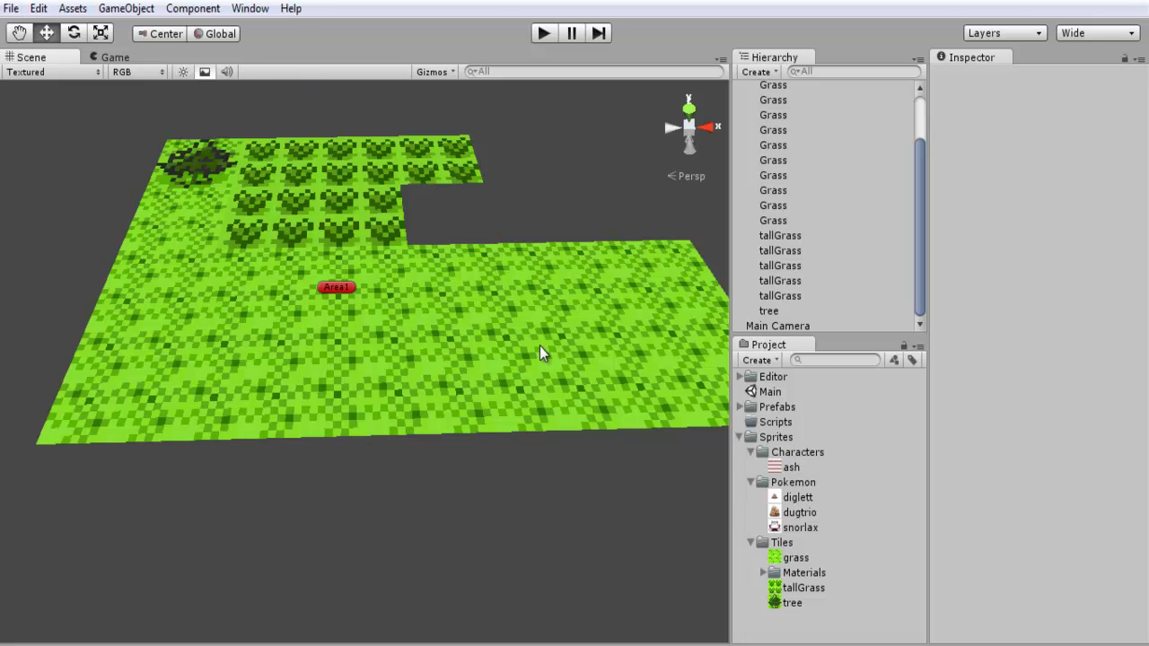
alt+drag(586, 184, 605, 197)
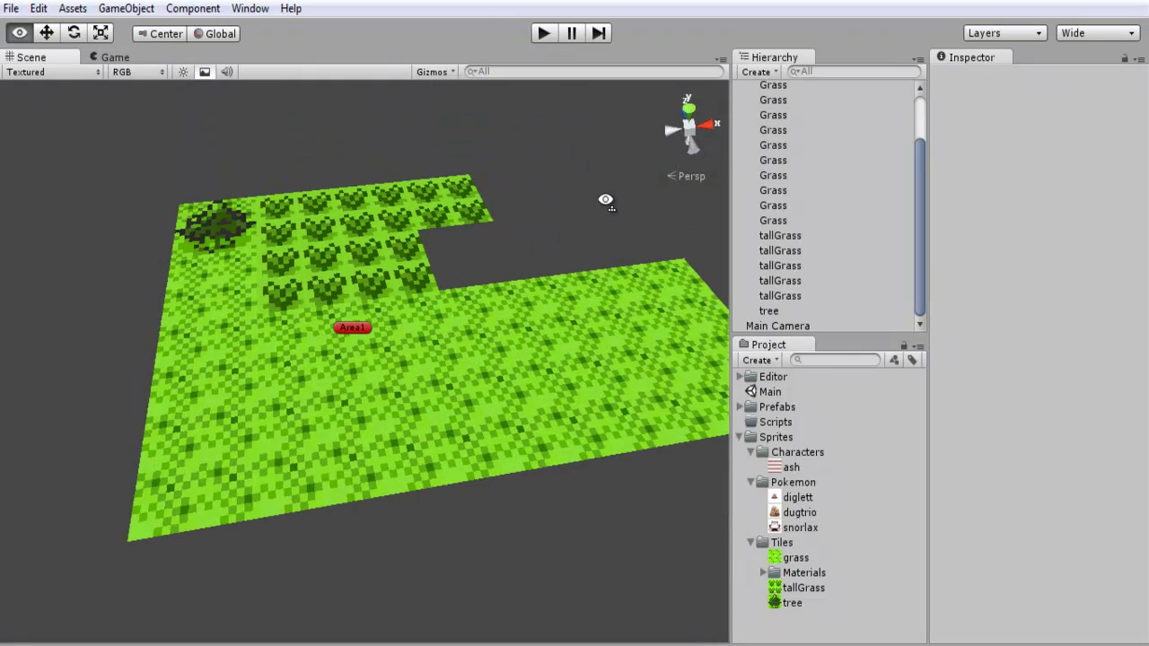
scroll(768, 200, up, 2)
click(739, 90)
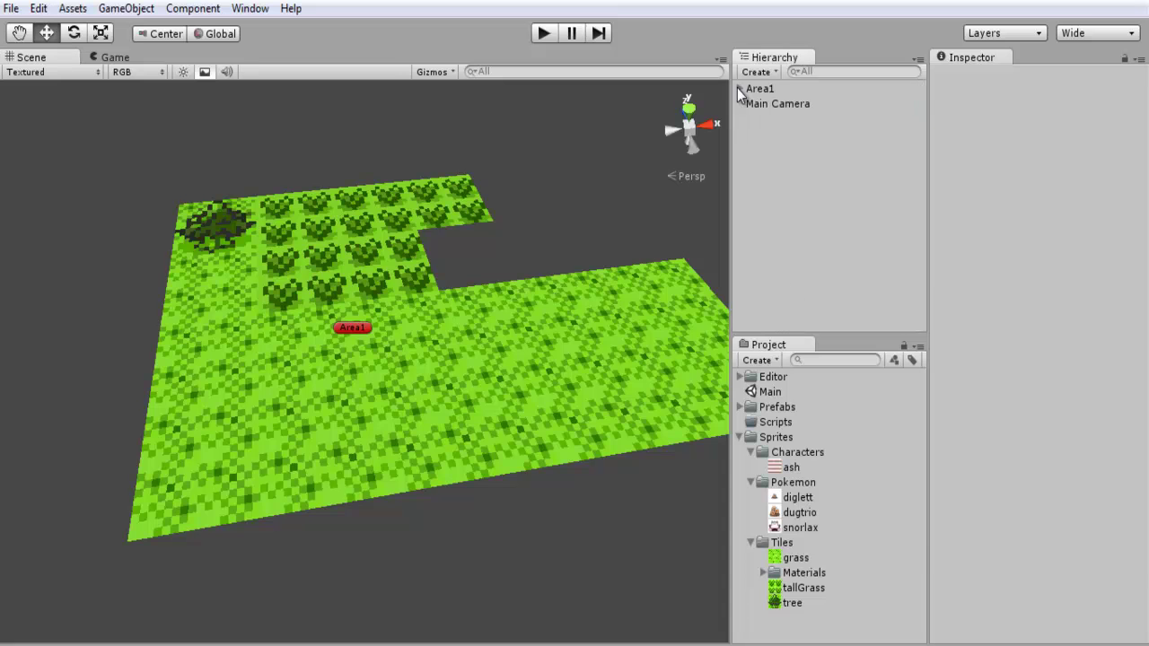
- Switch the Main Camera's projection to Orthographic with Size 100
click(773, 106)
alt+drag(633, 354, 529, 339)
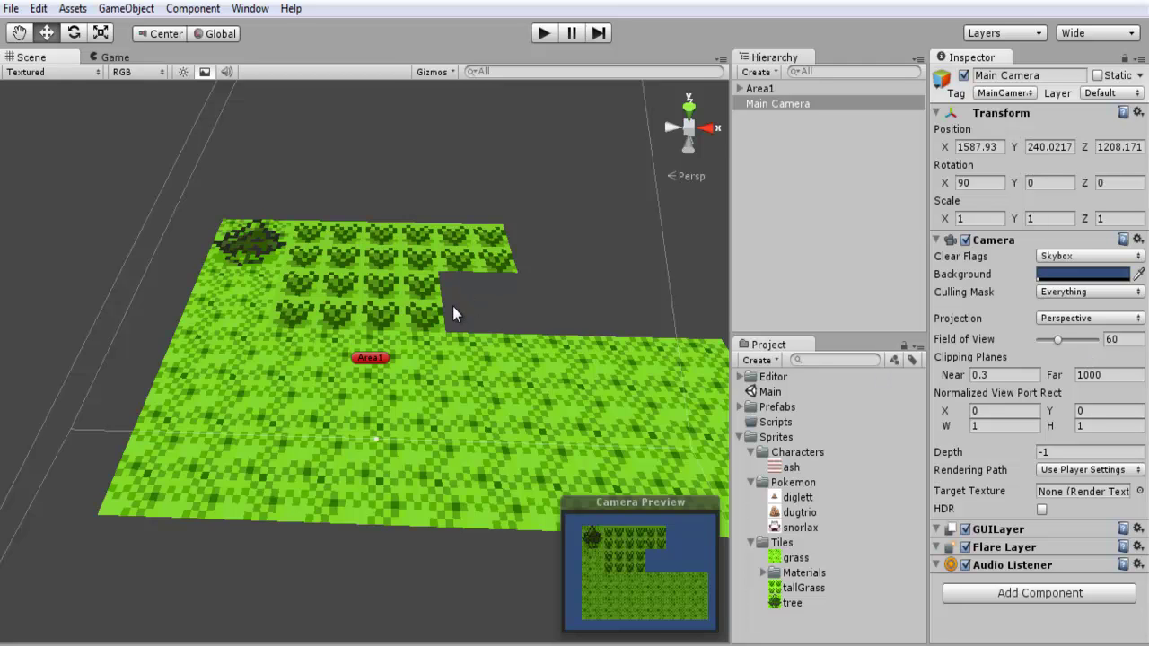
alt+drag(453, 306, 495, 304)
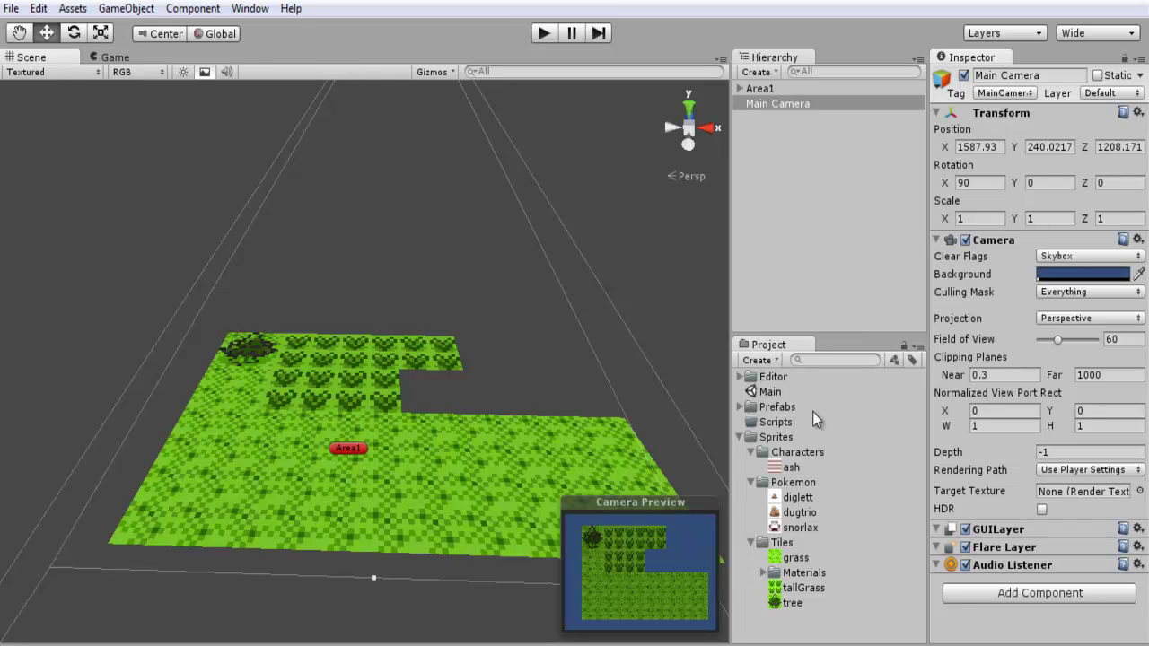
click(1095, 317)
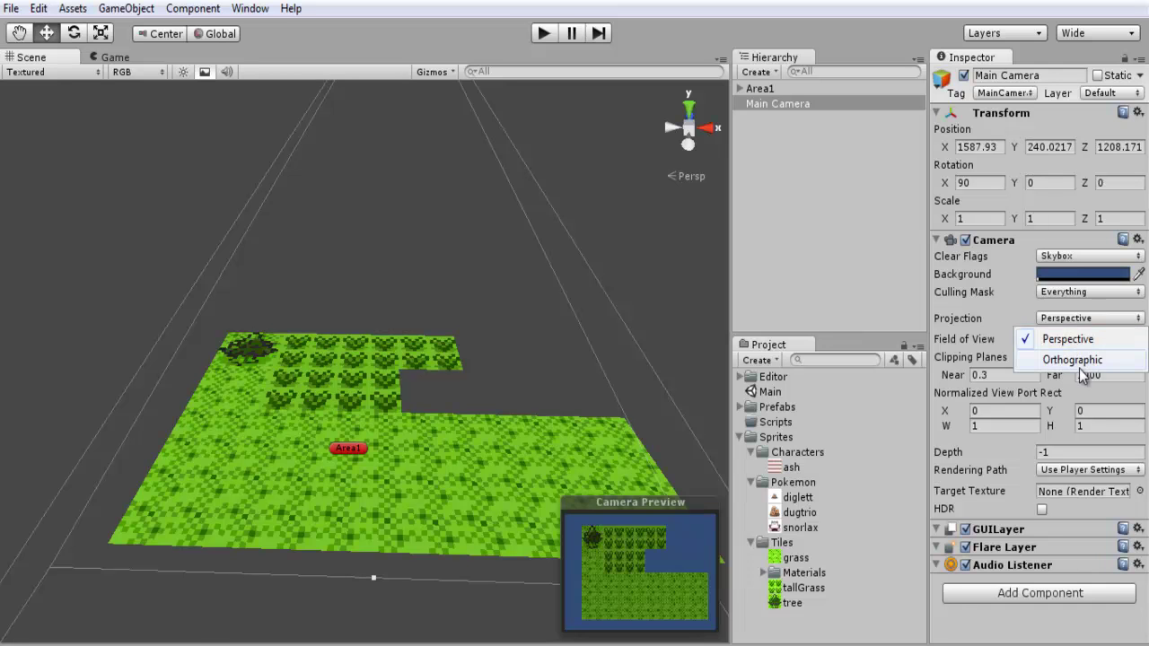
click(1076, 361)
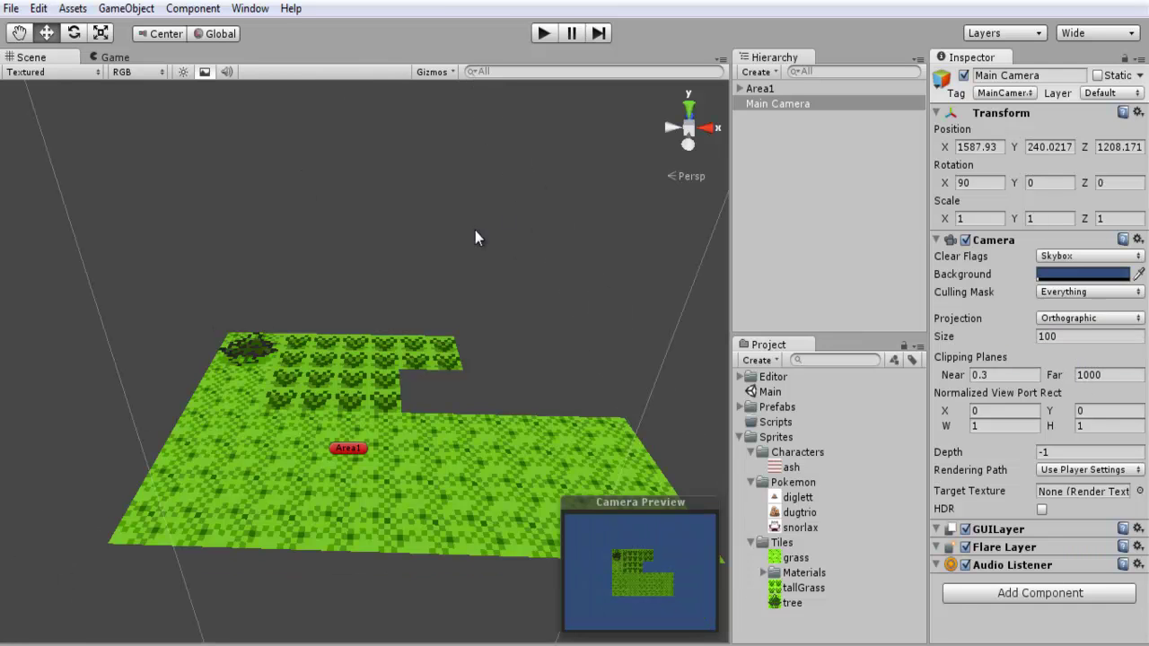
alt+drag(475, 238, 494, 279)
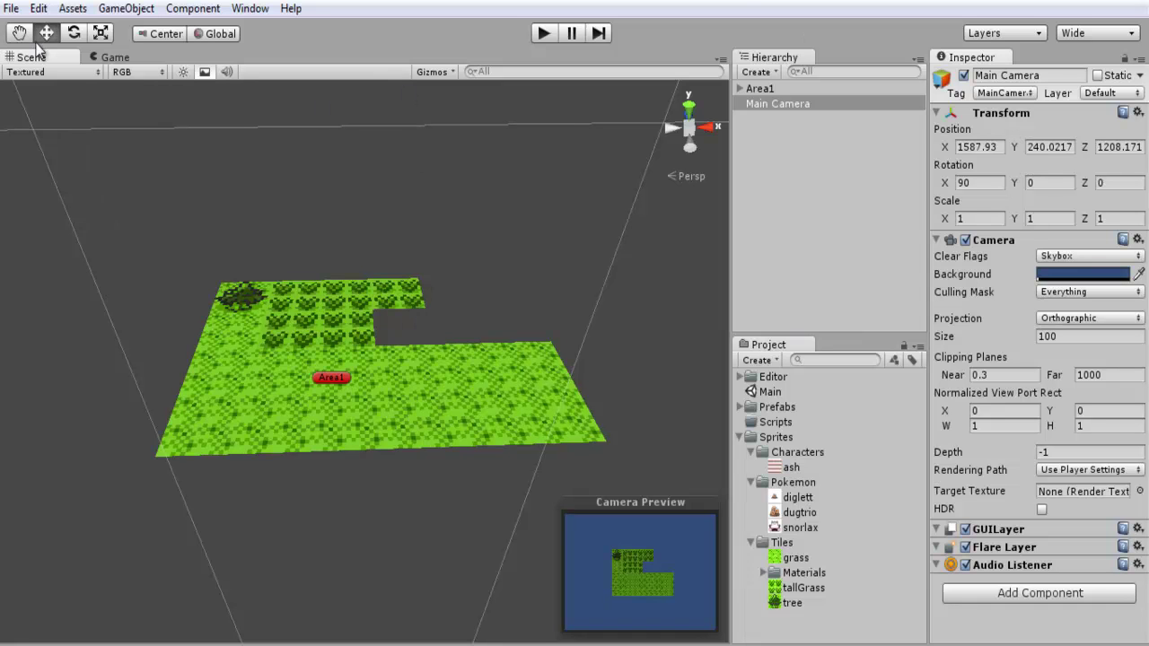
- Add a Cube to the scene
click(12, 9)
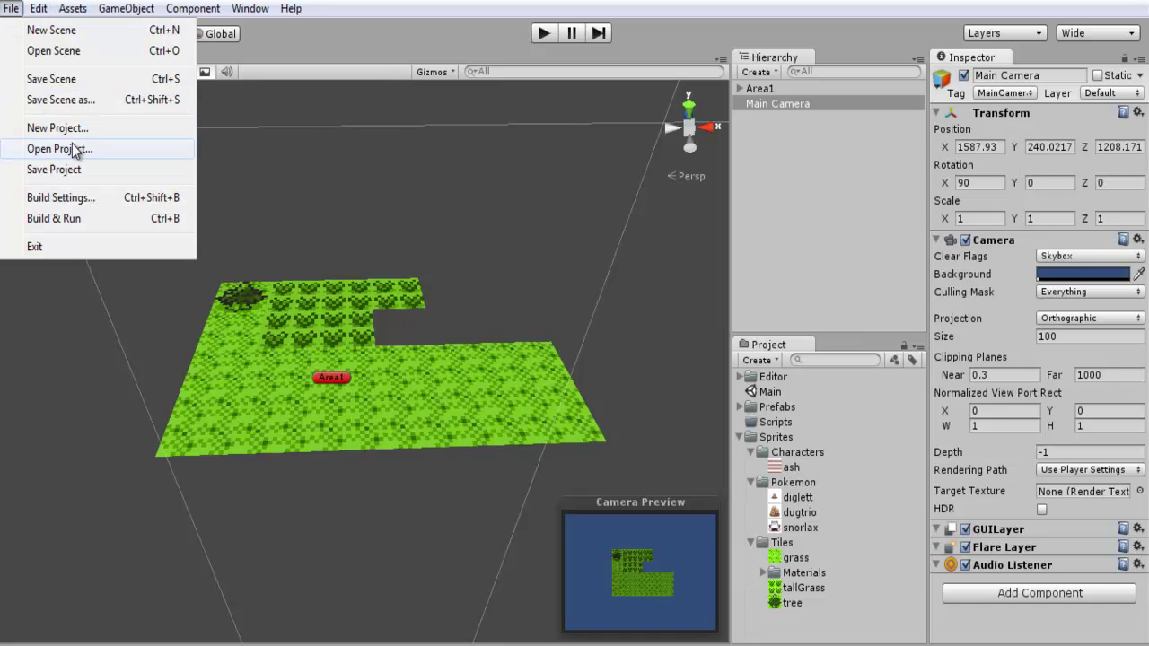
mouse_move(134, 10)
mouse_move(188, 55)
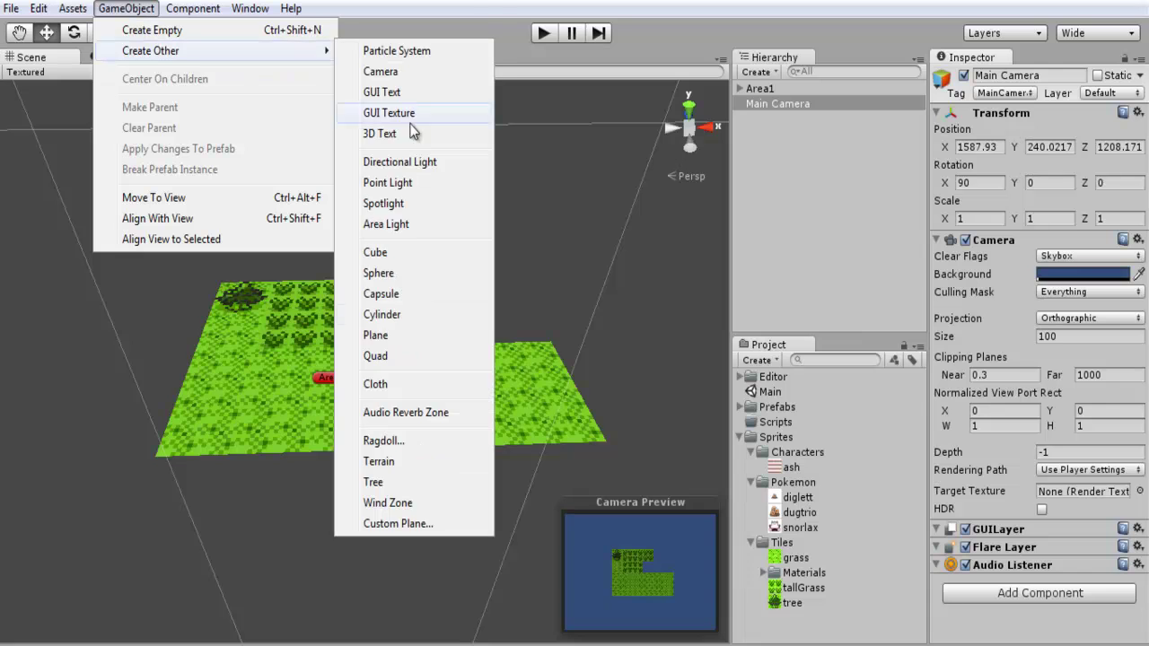
click(377, 254)
alt+drag(419, 268, 827, 606)
- Move the cube along Z to the grass field's right edge and play the scene
click(100, 33)
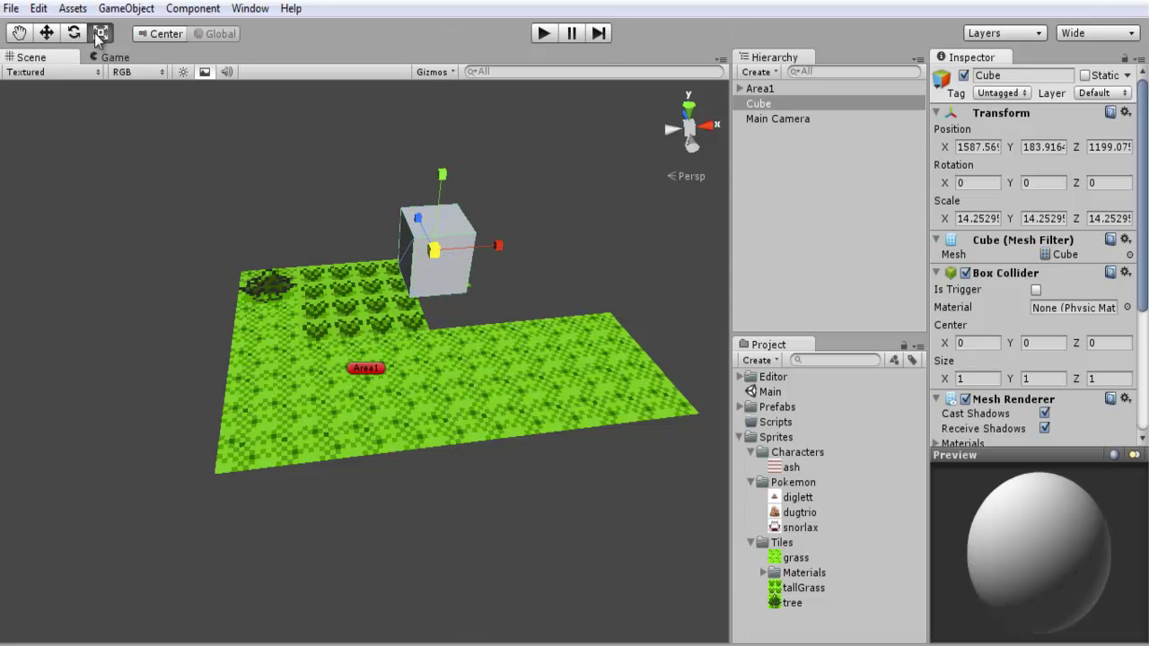
click(47, 33)
drag(418, 224, 700, 337)
click(545, 33)
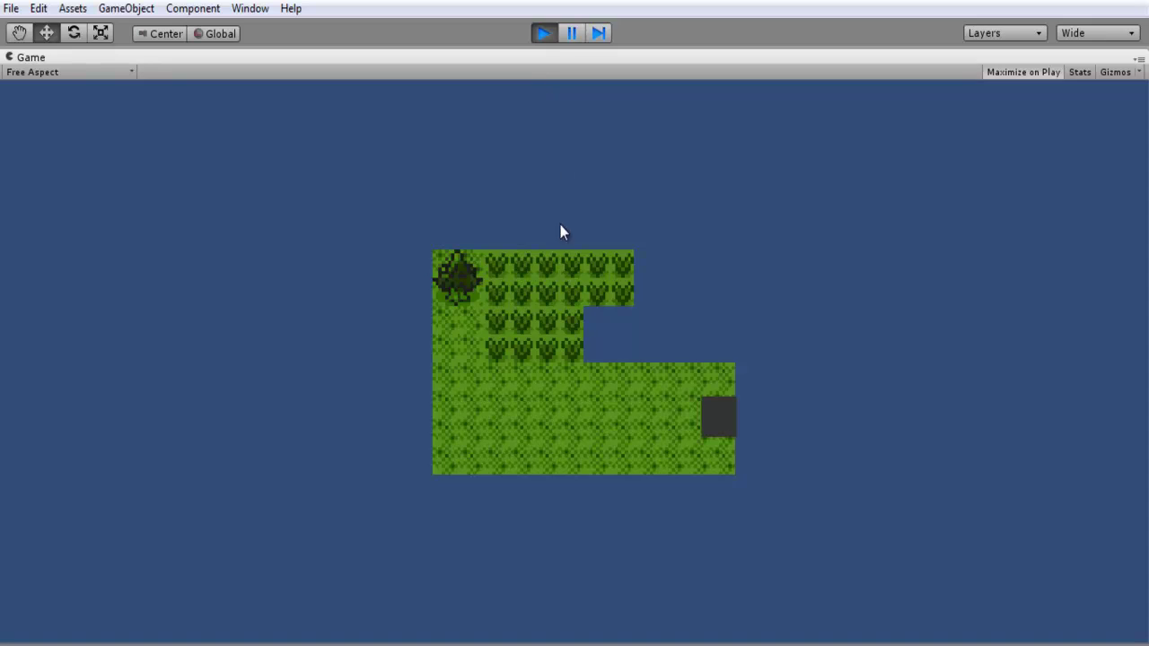
- Switch the Main Camera to Perspective projection and test the scene in Play mode
click(543, 33)
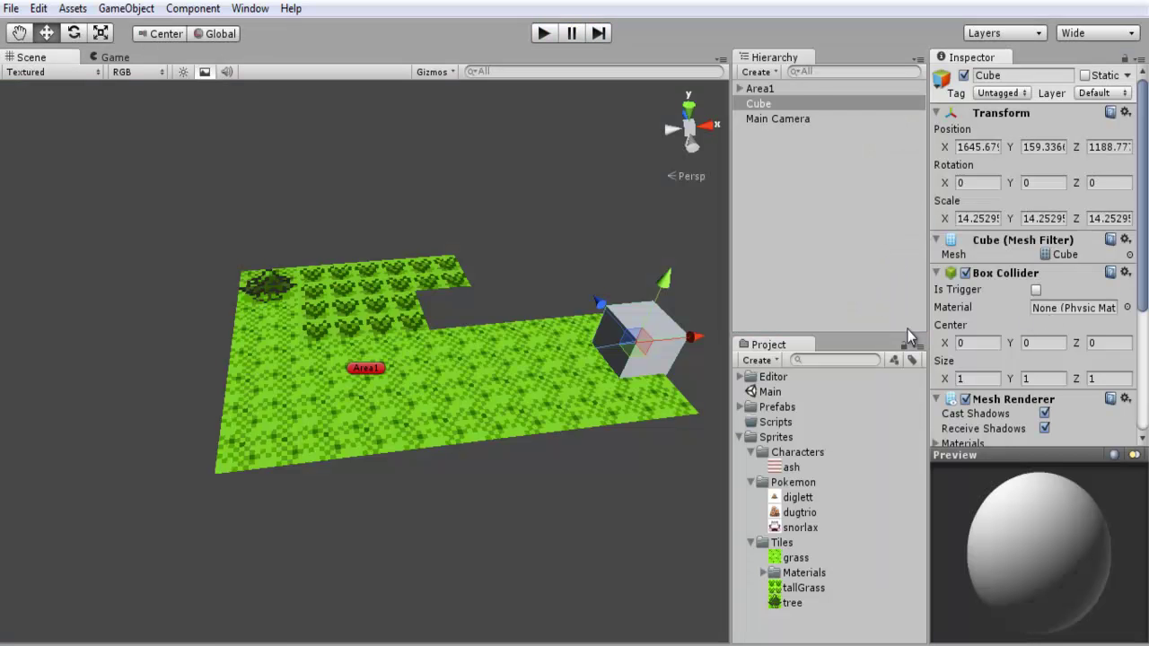
click(787, 117)
click(1068, 321)
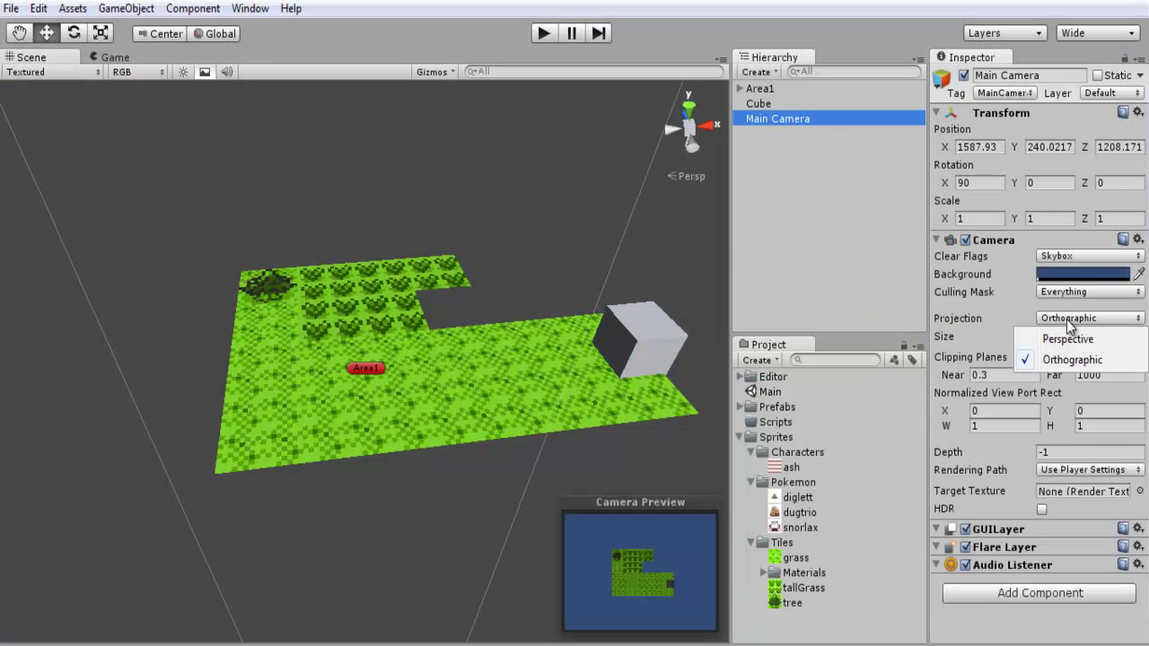
click(1068, 339)
click(544, 34)
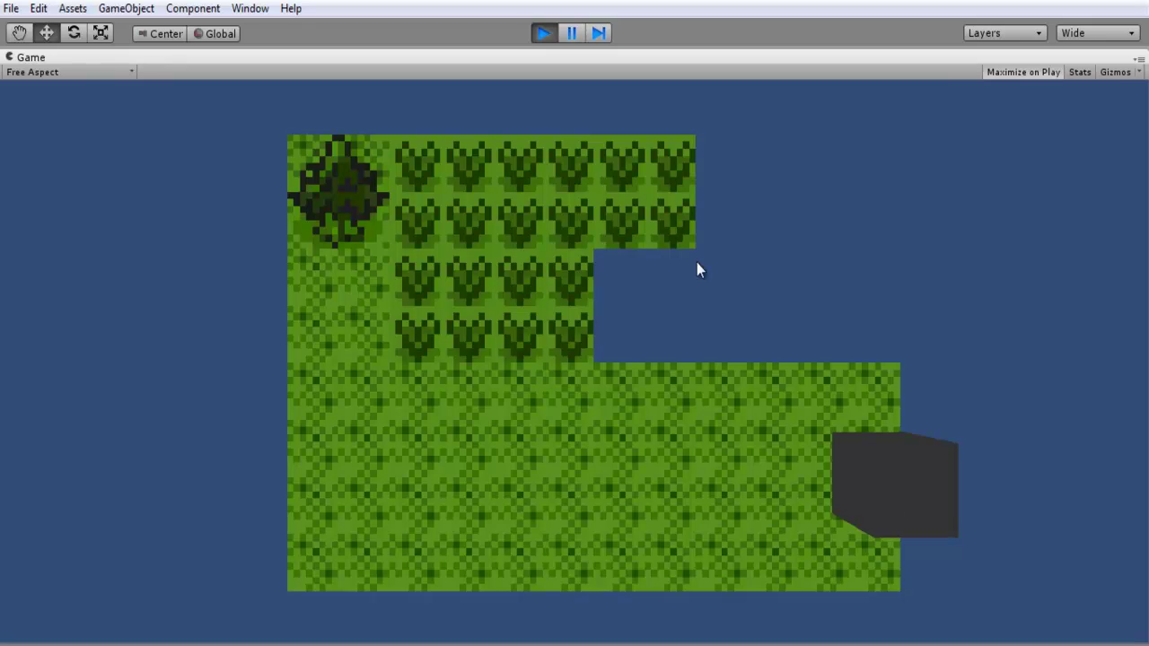
click(544, 33)
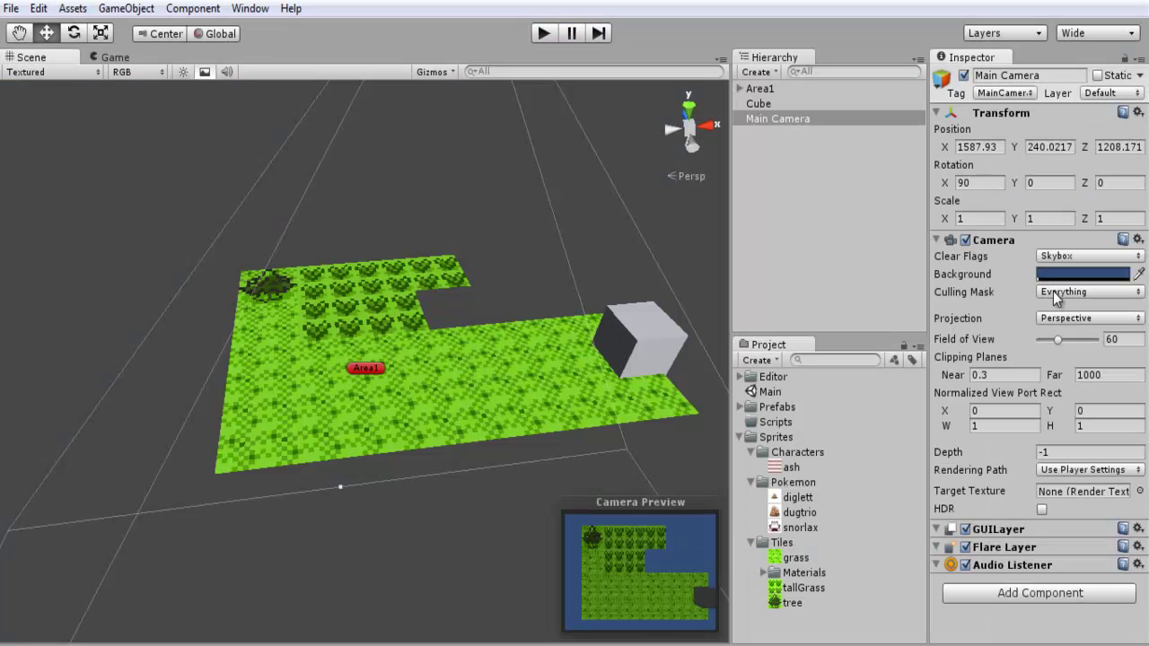
- Return the Main Camera to Orthographic, test in Play mode, then deselect it
click(1097, 320)
click(1075, 358)
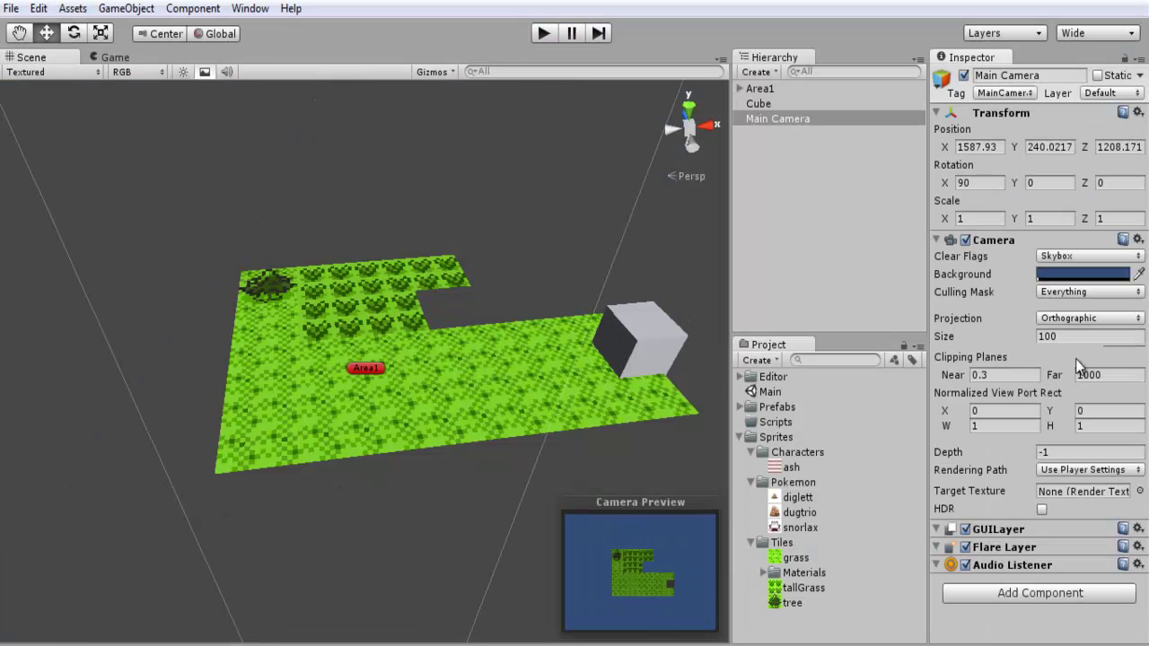
click(536, 35)
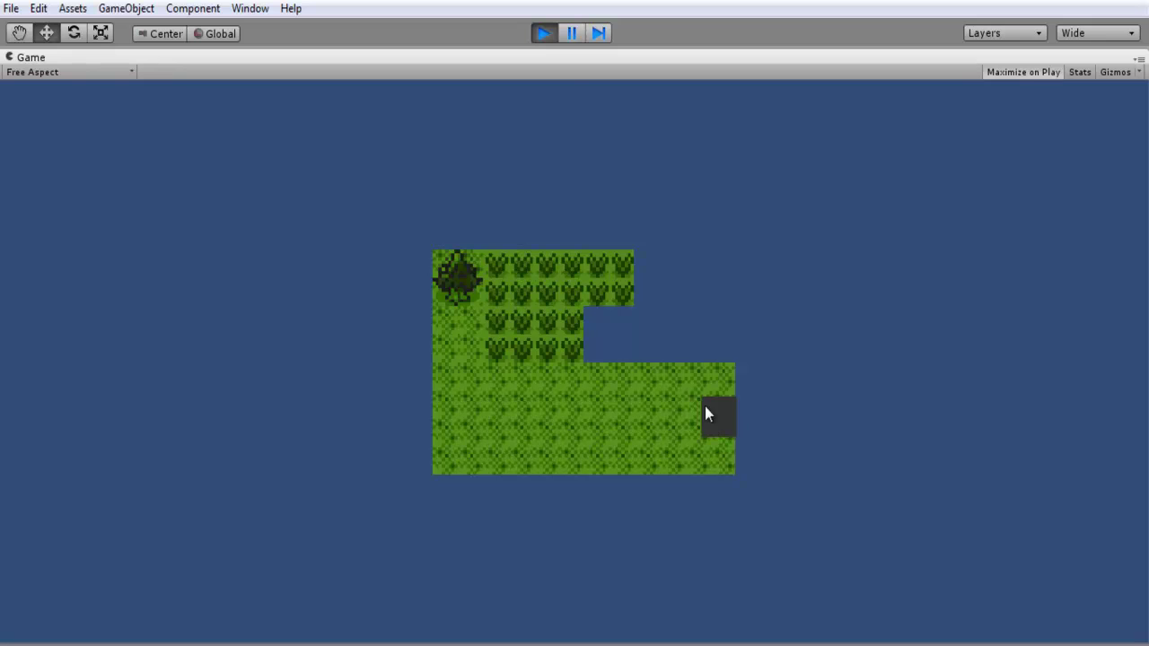
click(544, 33)
alt+drag(605, 231, 667, 264)
click(596, 229)
alt+drag(596, 229, 487, 244)
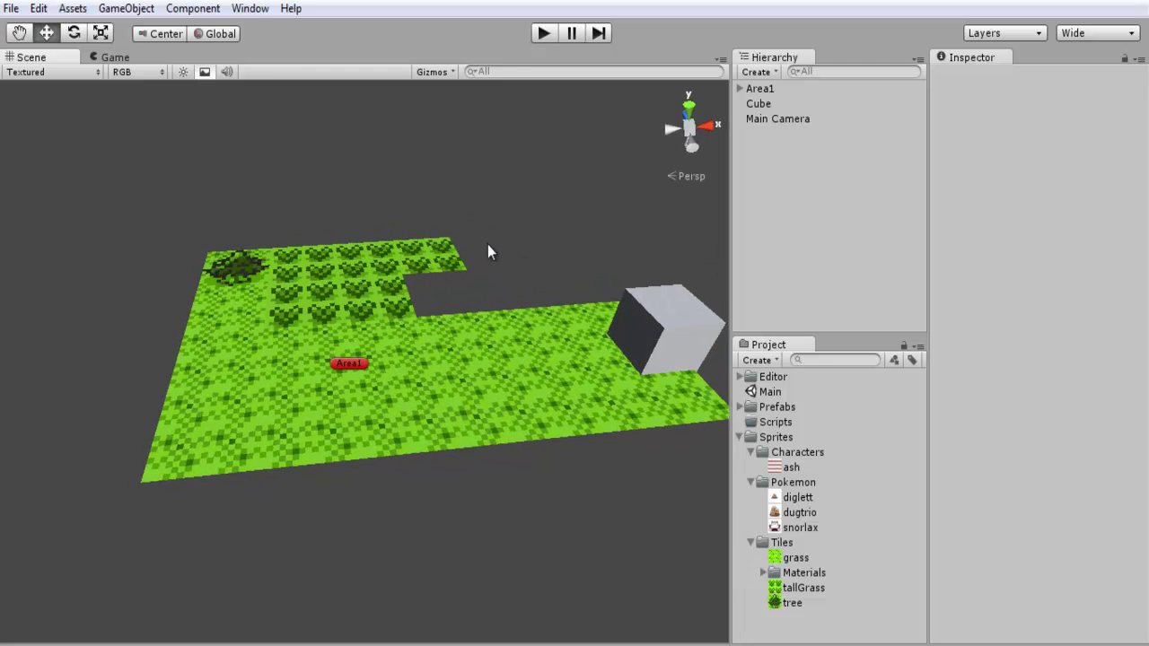